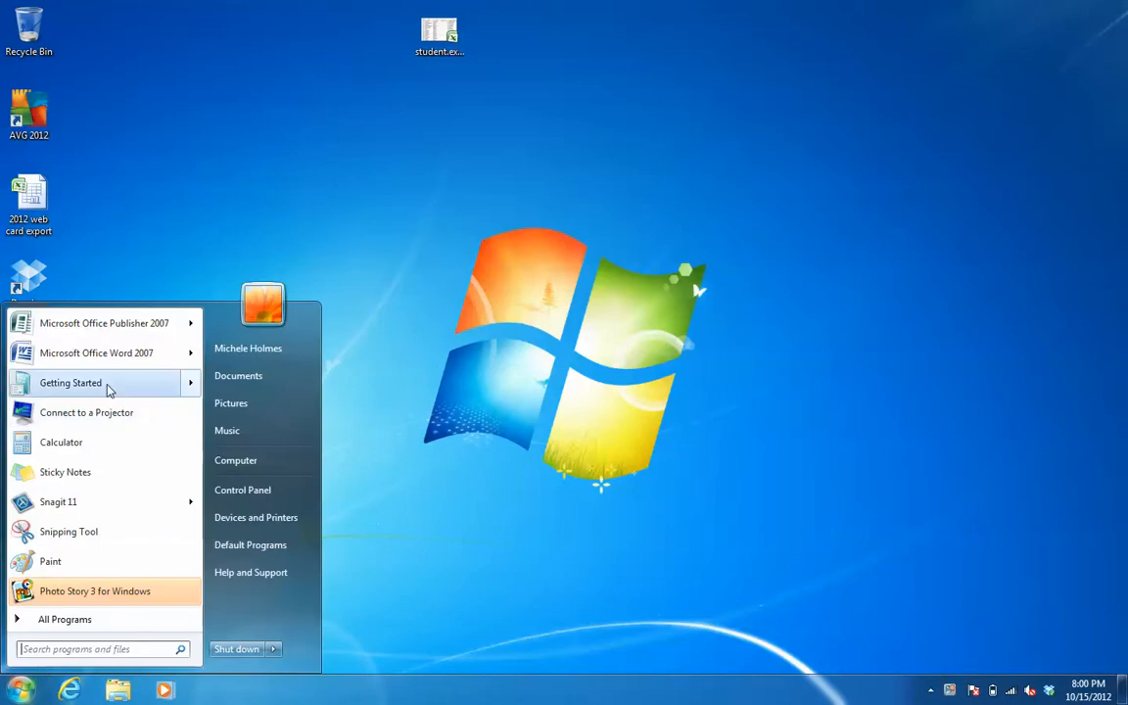
Open Microsoft Office Publisher 2007 and create a blank Letter (Portrait) 8.5 x 11" publication
left_click(98, 324)
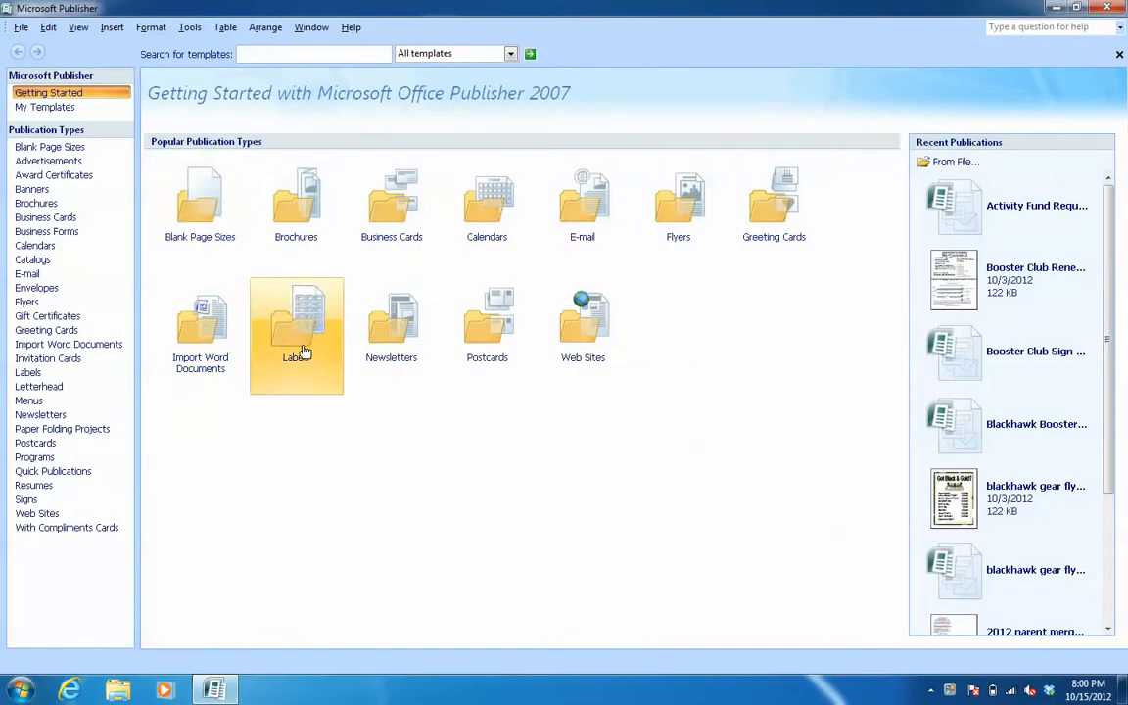
left_click(199, 222)
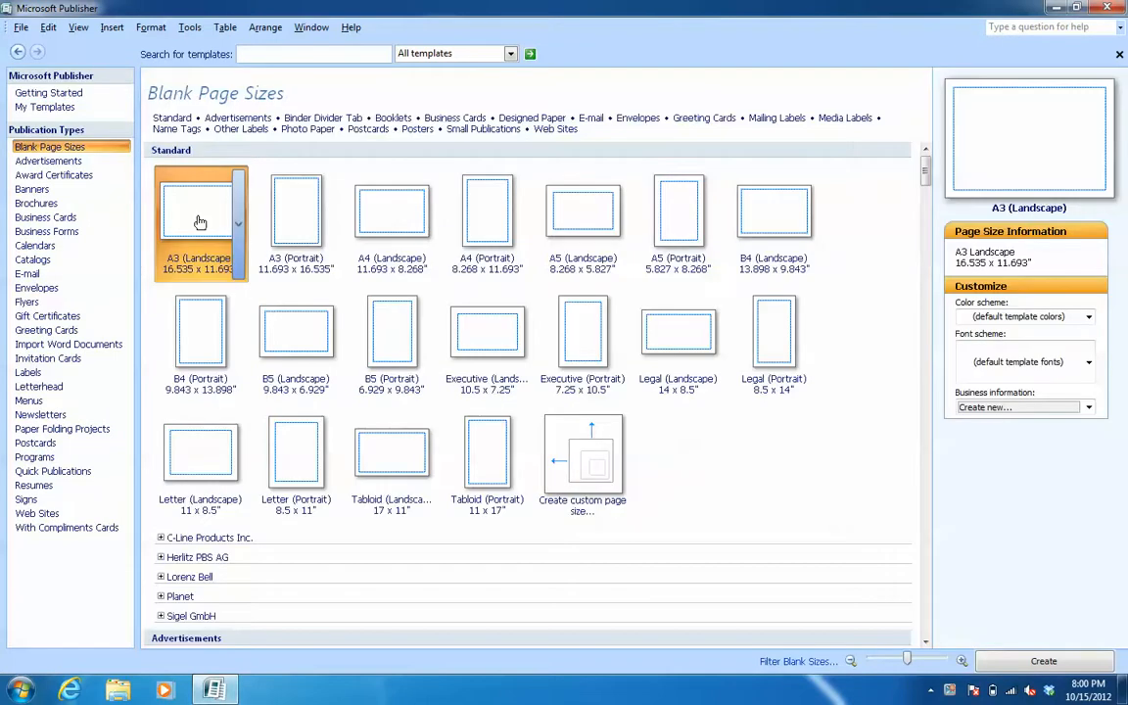
left_click(301, 464)
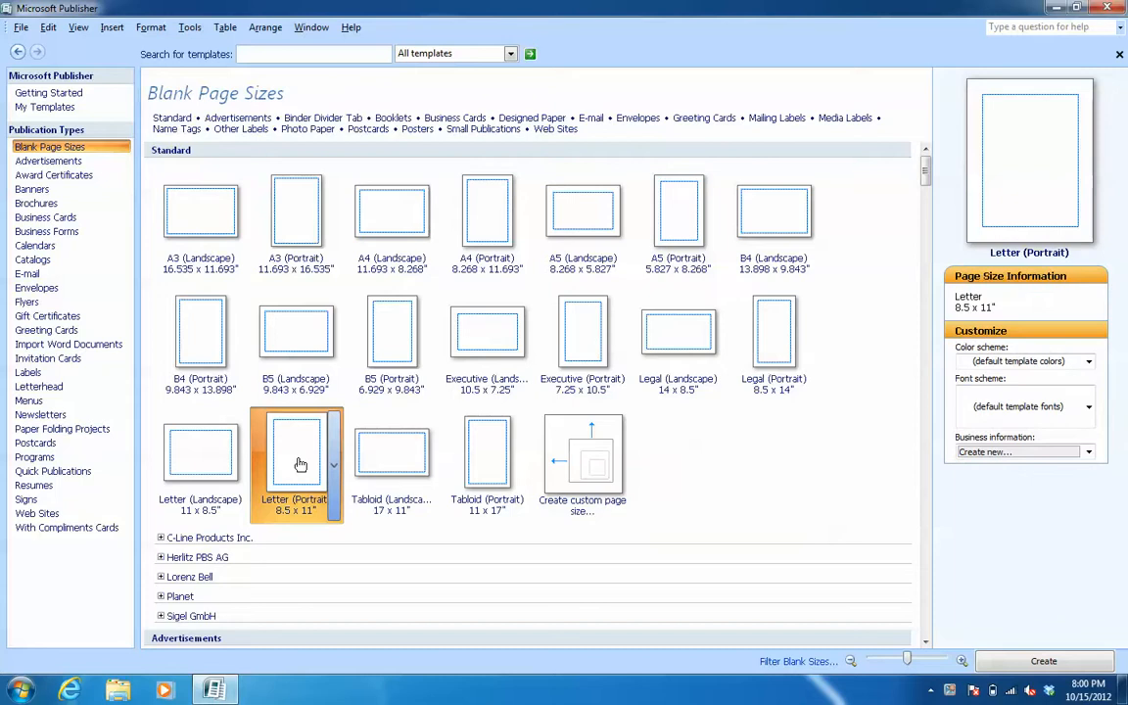
double_click(301, 463)
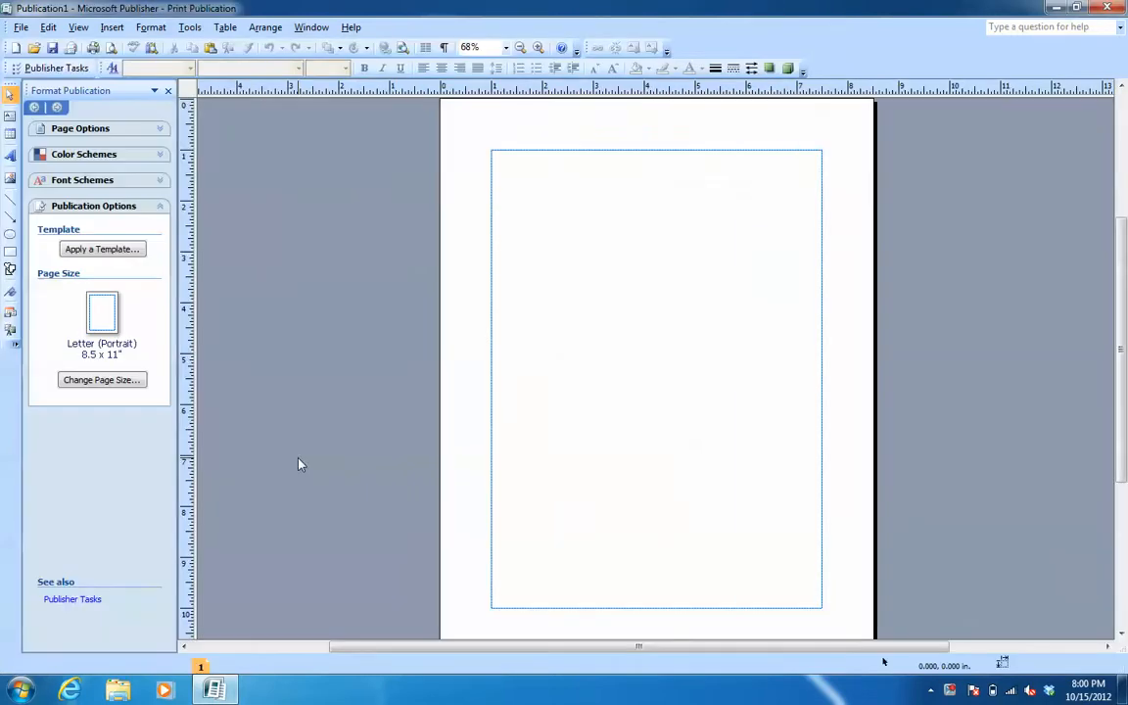
Draw a rectangle about 5.4 x 5.4 in within the page's upper margins and set its line color to No Line
left_click(11, 252)
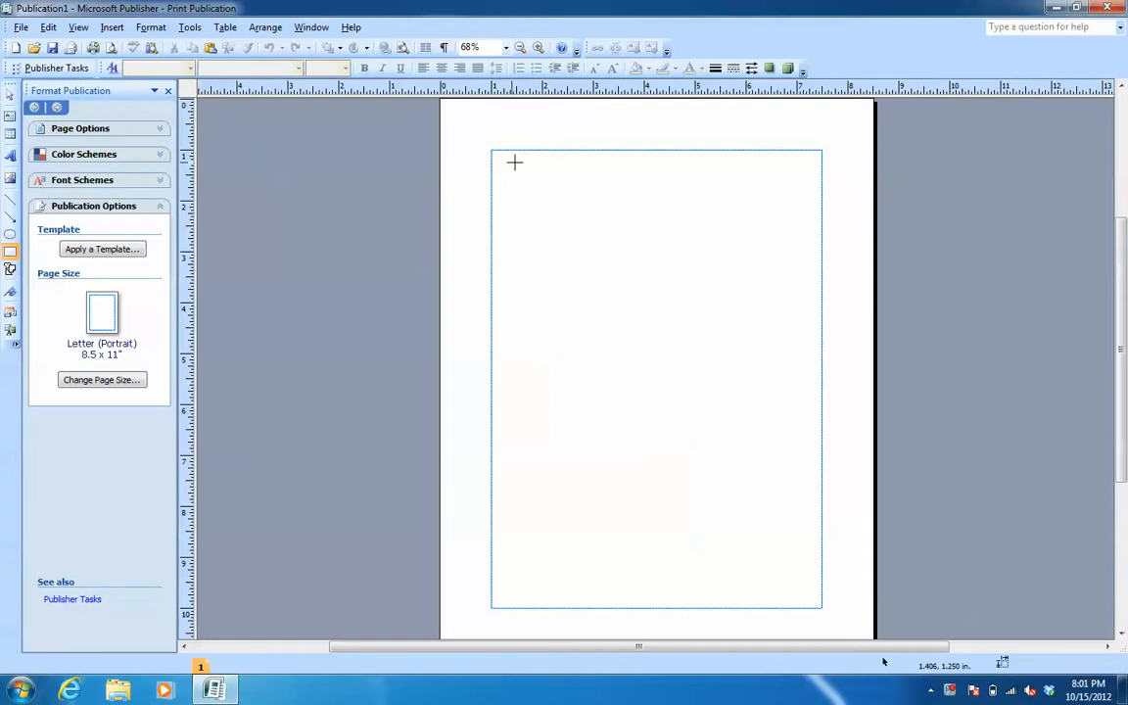
mouse_move(512, 162)
left_mouse_down()
mouse_move(568, 230)
mouse_move(674, 305)
mouse_move(788, 436)
left_mouse_up()
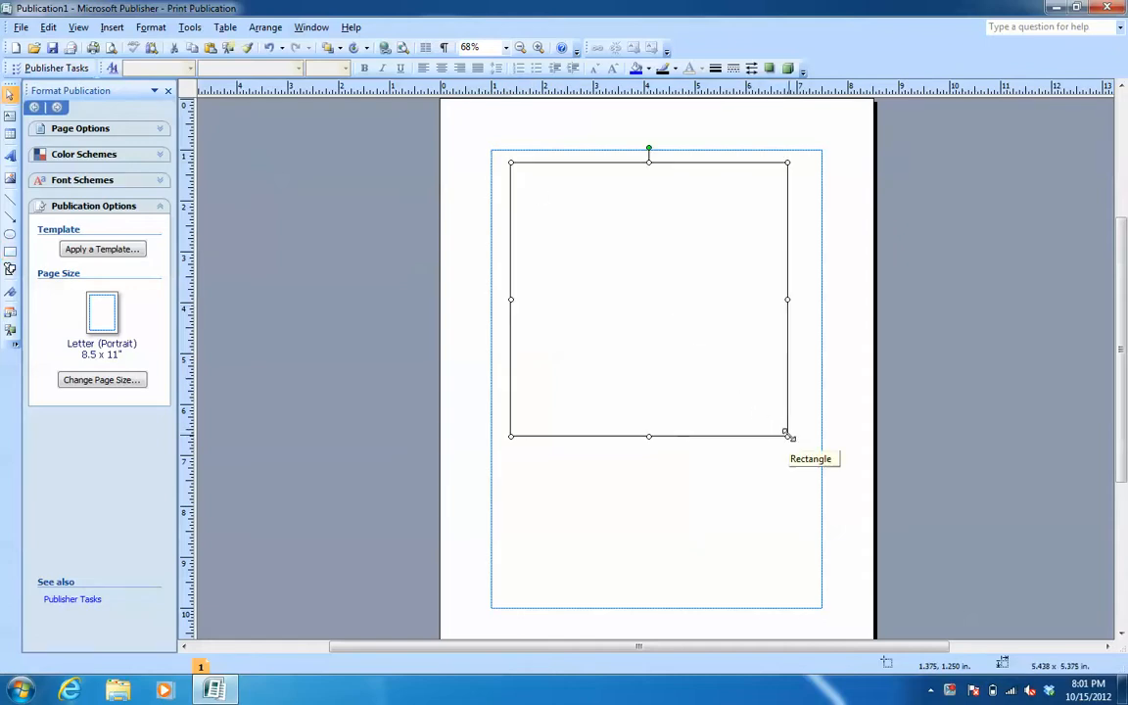
right_click(726, 382)
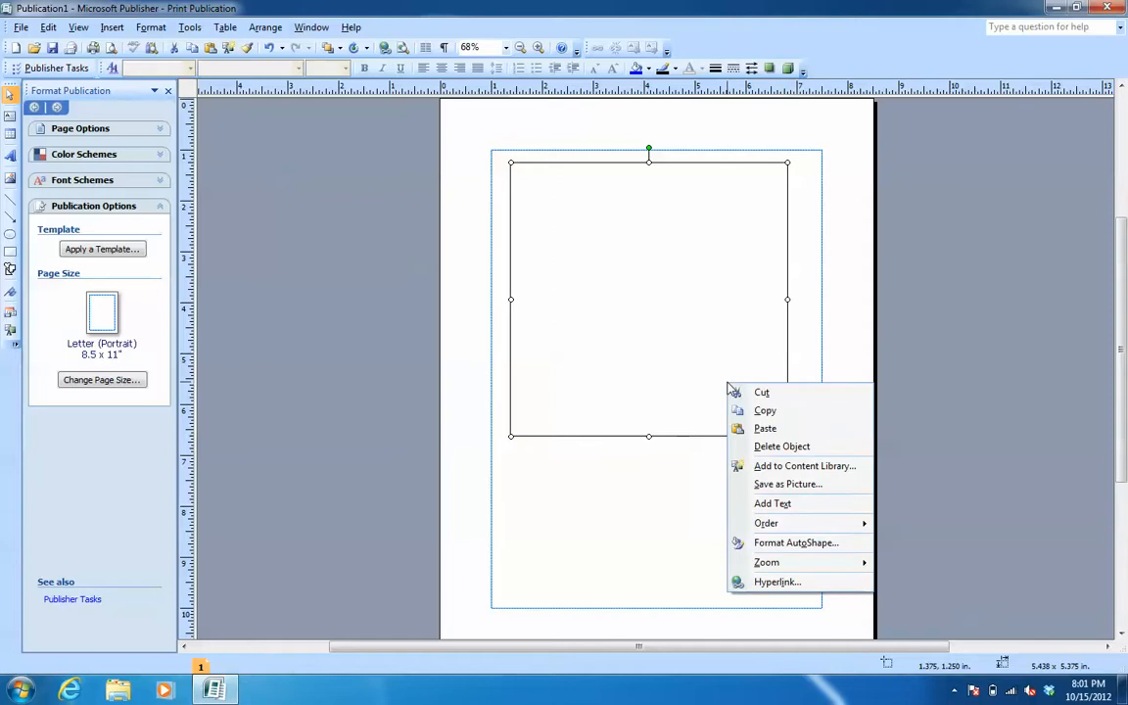
left_click(776, 544)
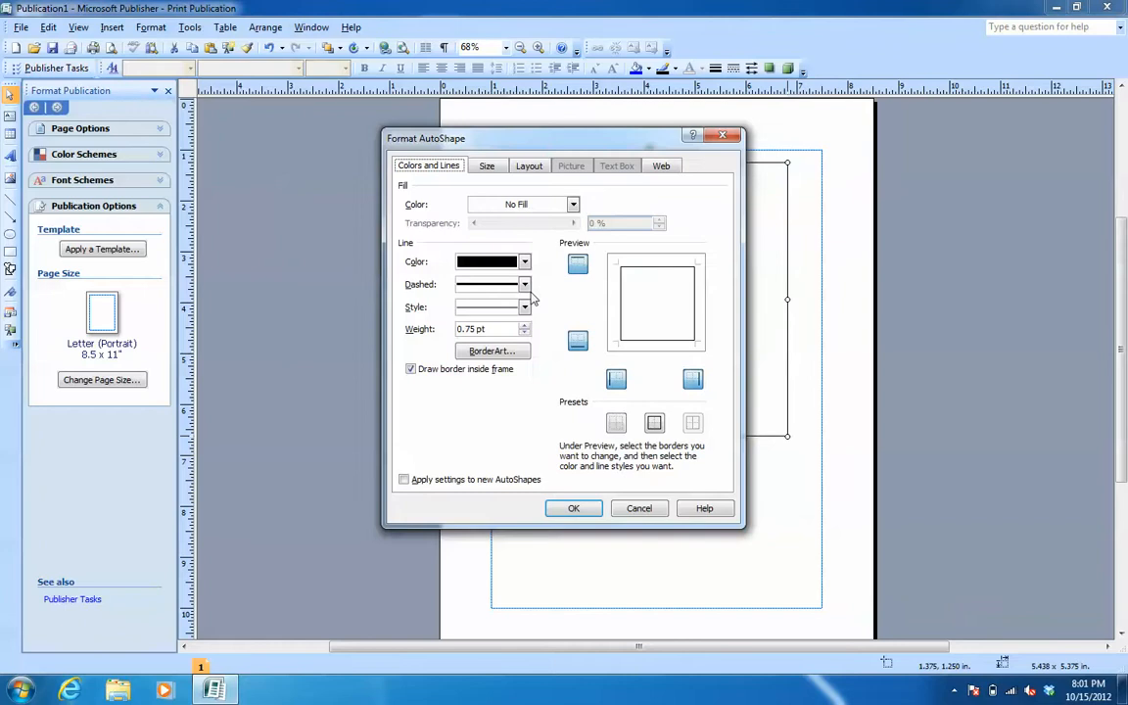
left_click(522, 268)
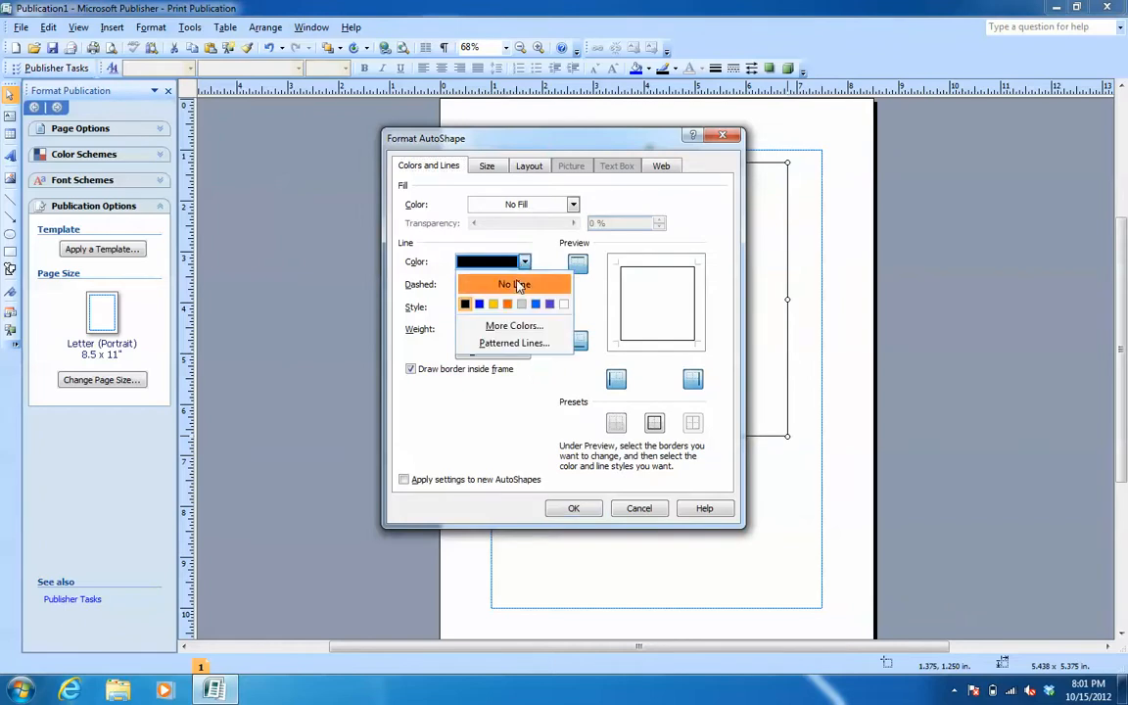
left_click(510, 283)
Give the rectangle a two-color gradient fill with blue as Color 1 and transparency from 88% to 96%
left_click(573, 205)
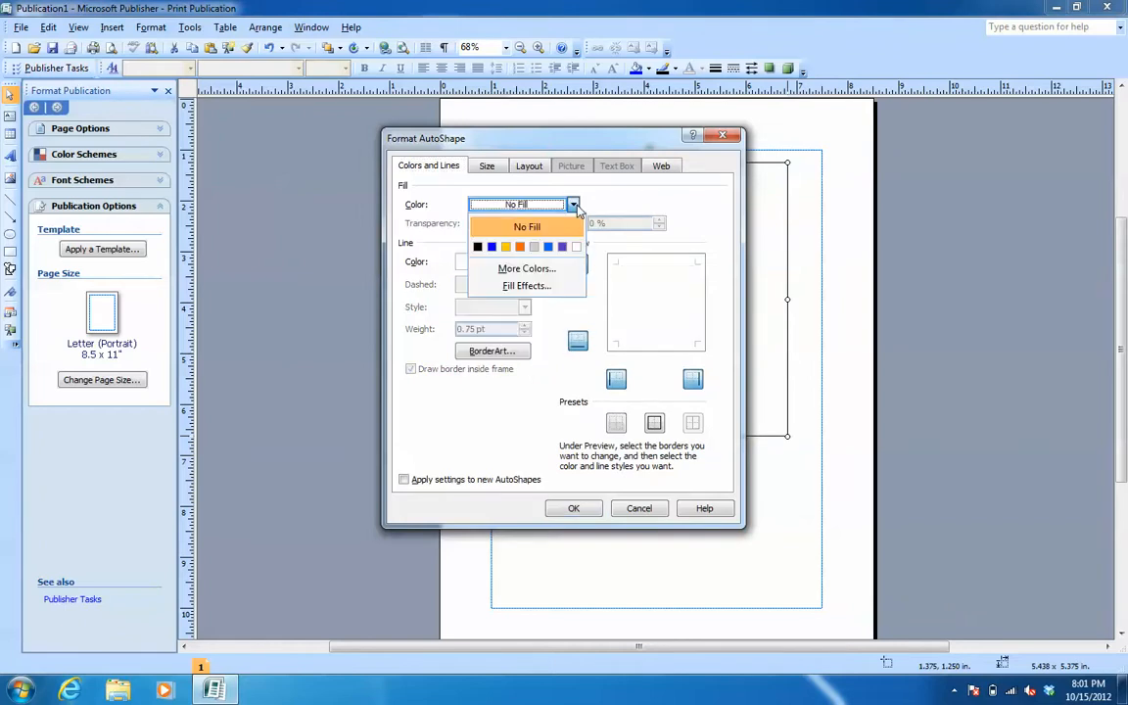
left_click(526, 285)
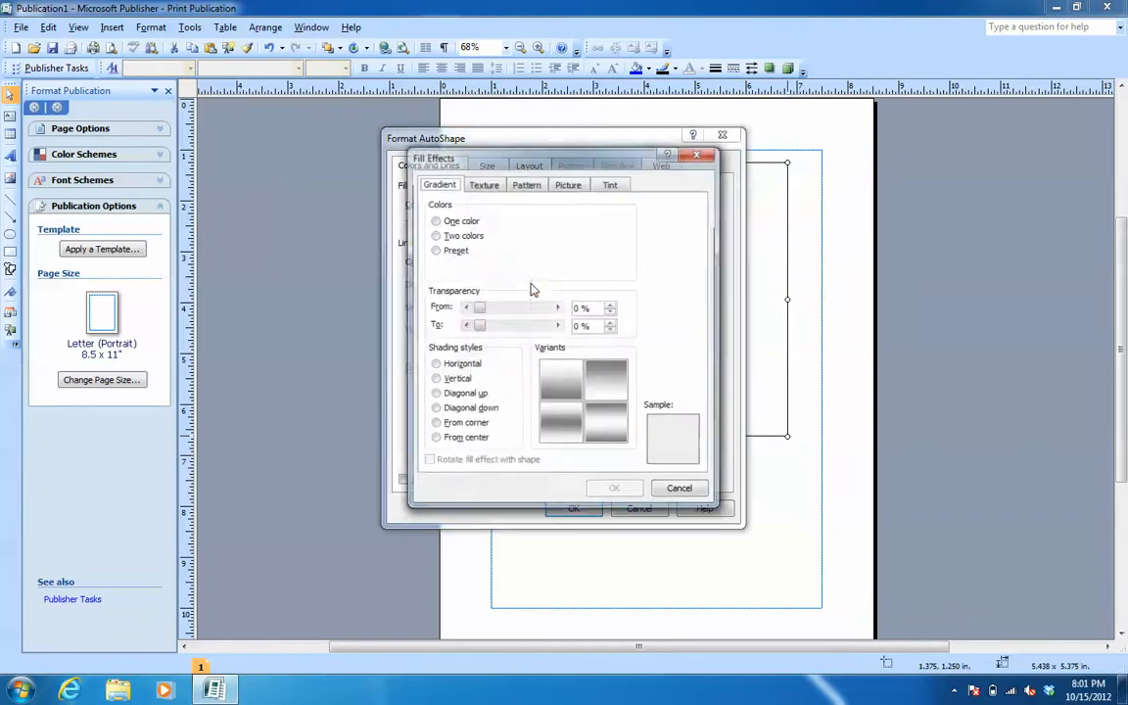
left_click(456, 235)
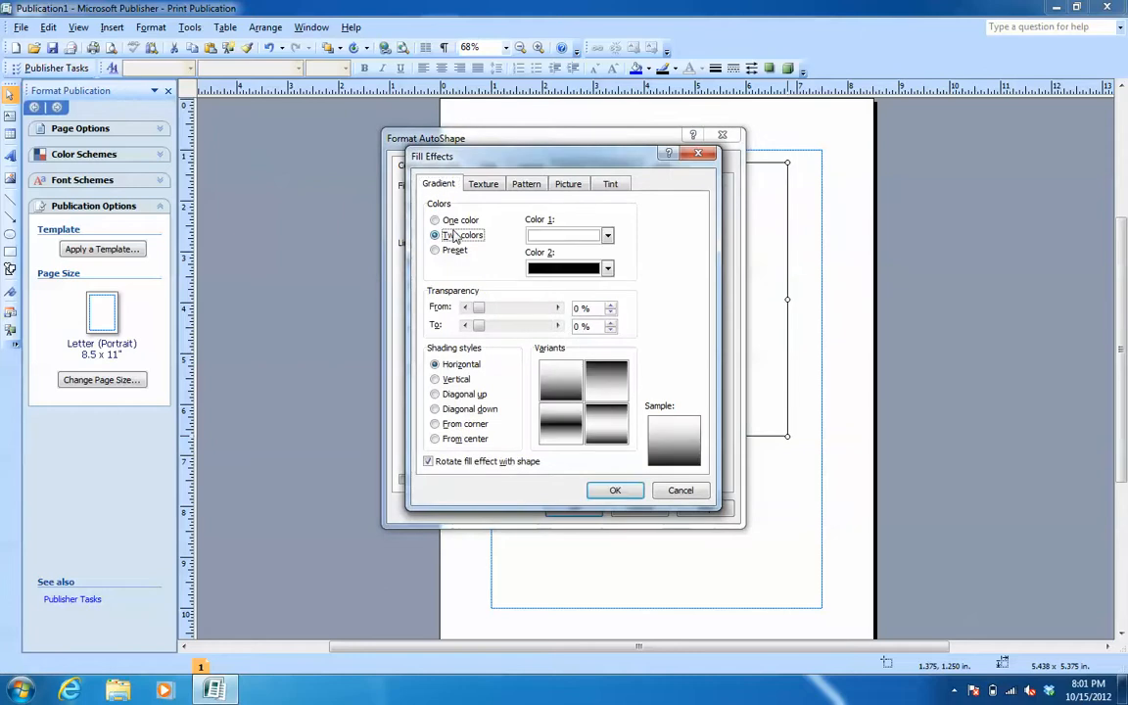
left_click(607, 236)
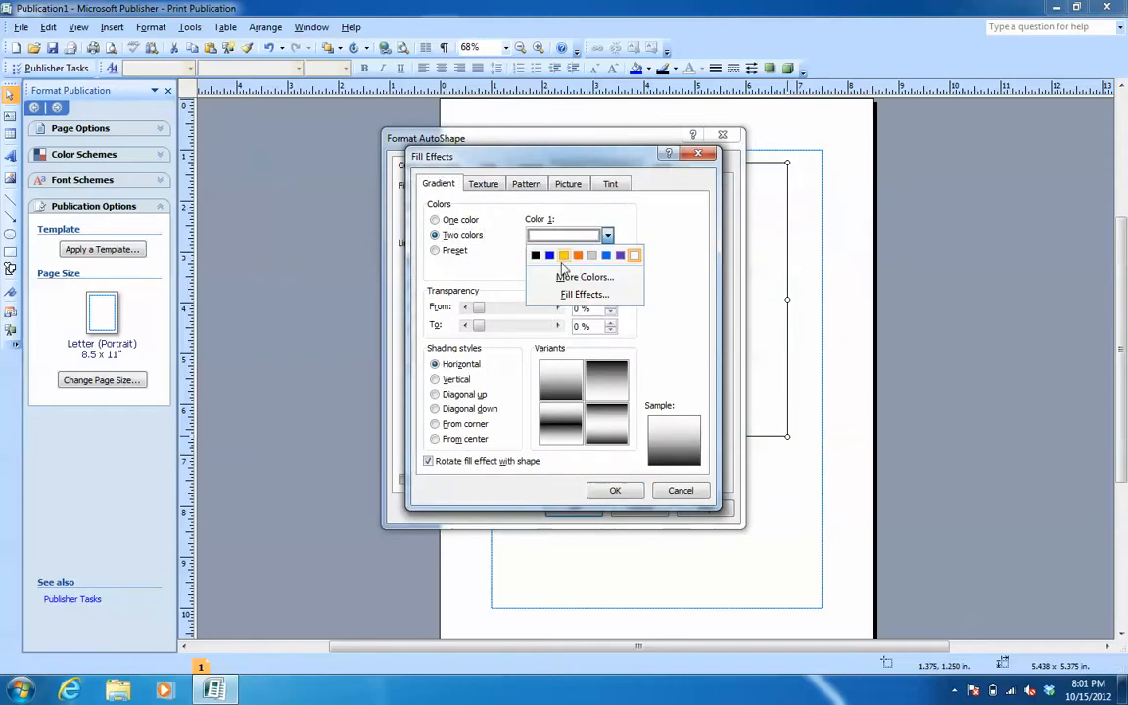
left_click(549, 256)
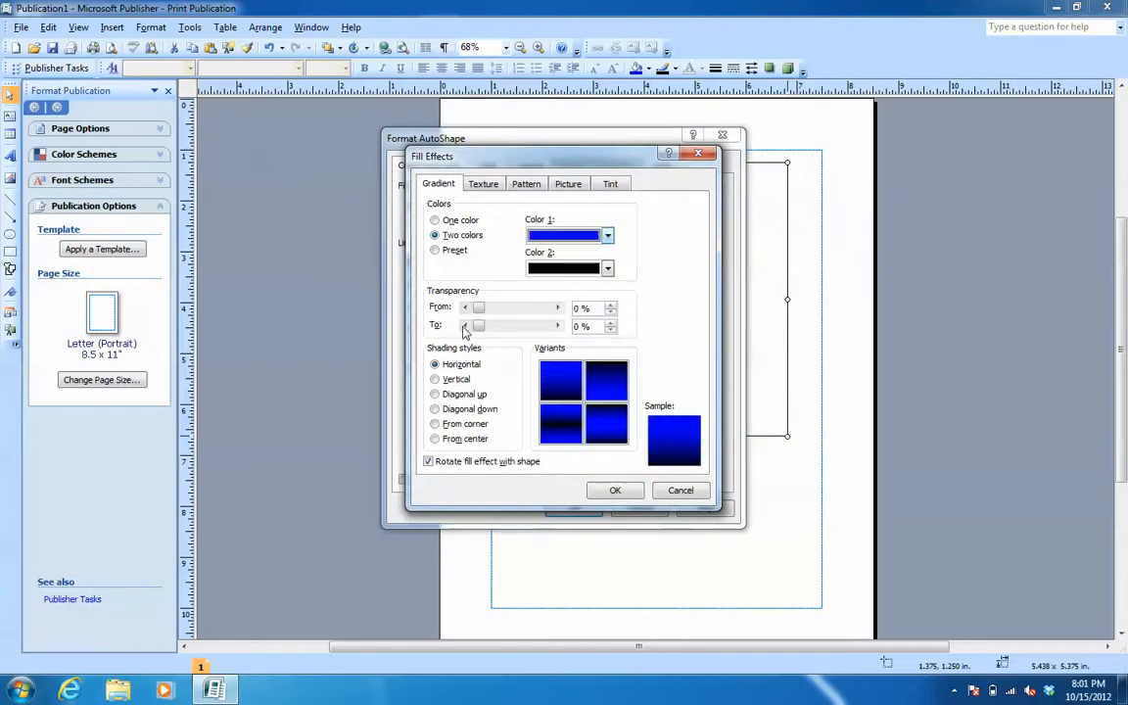
left_click_drag(479, 309, 543, 326)
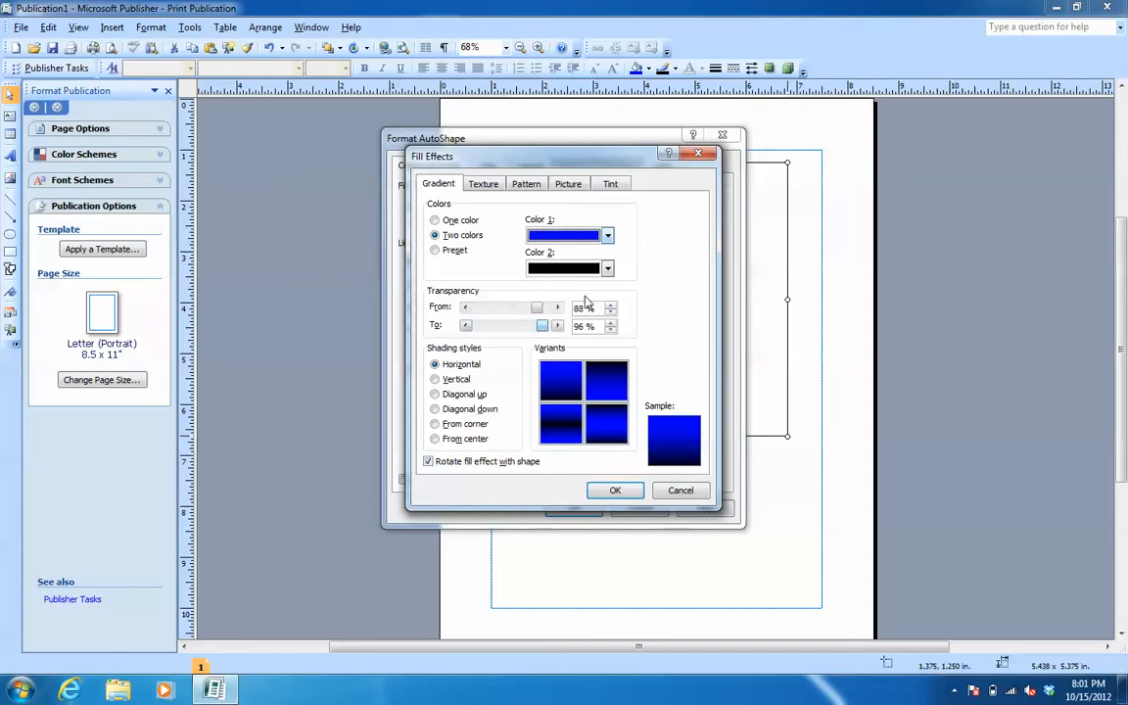
Set the gradient's Color 2 to a 20% tint of blue and apply the fill to the rectangle
left_click(609, 270)
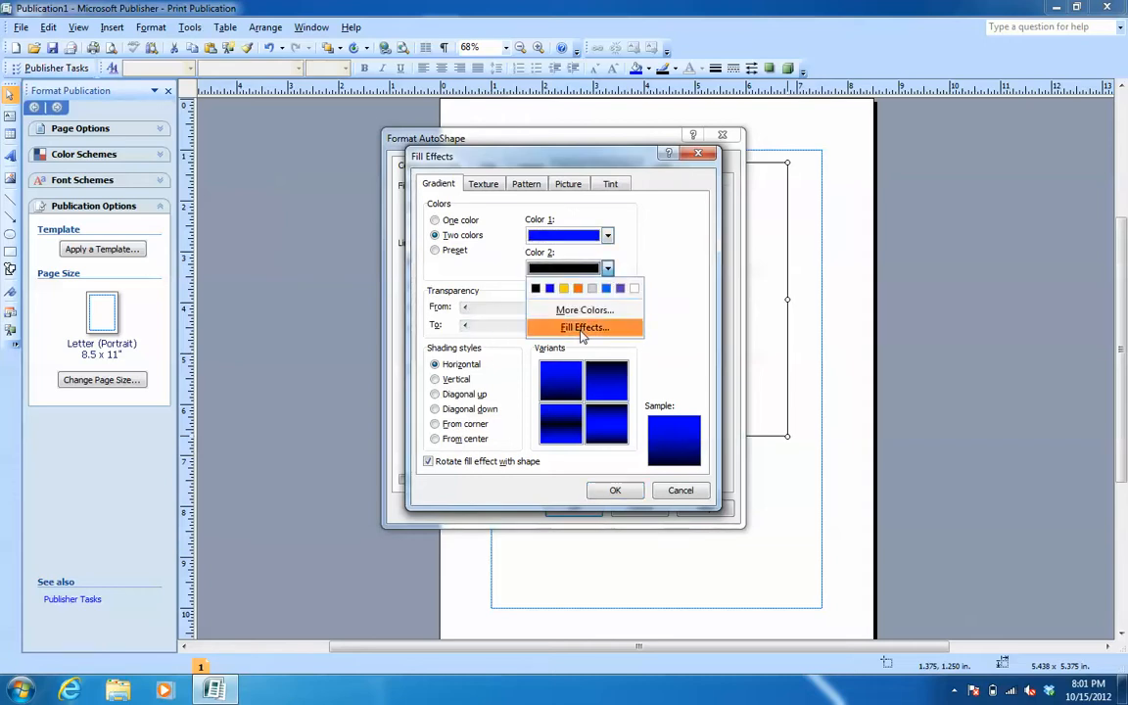
left_click(582, 396)
left_click(443, 230)
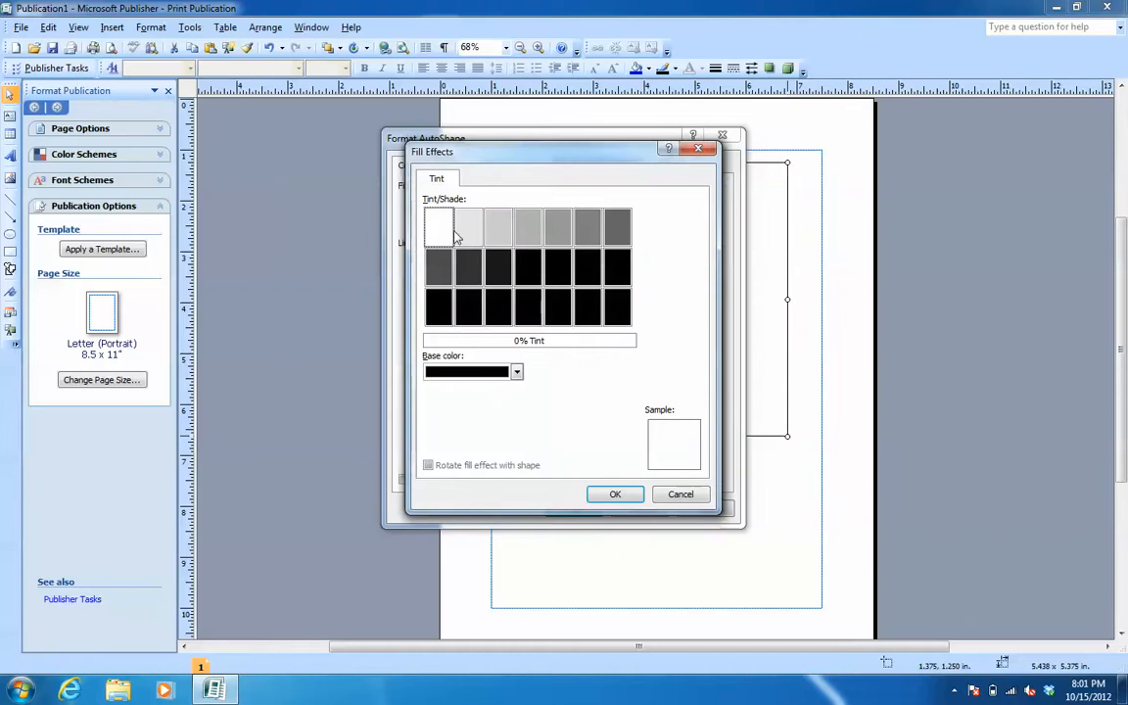
left_click(469, 231)
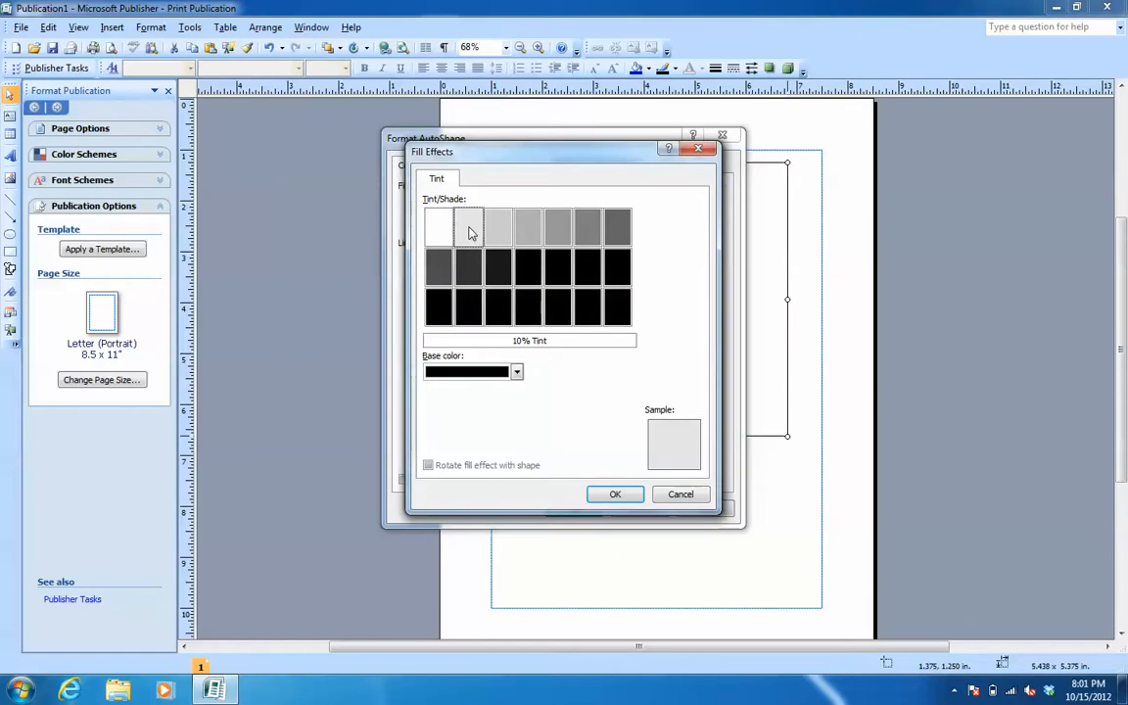
left_click(516, 371)
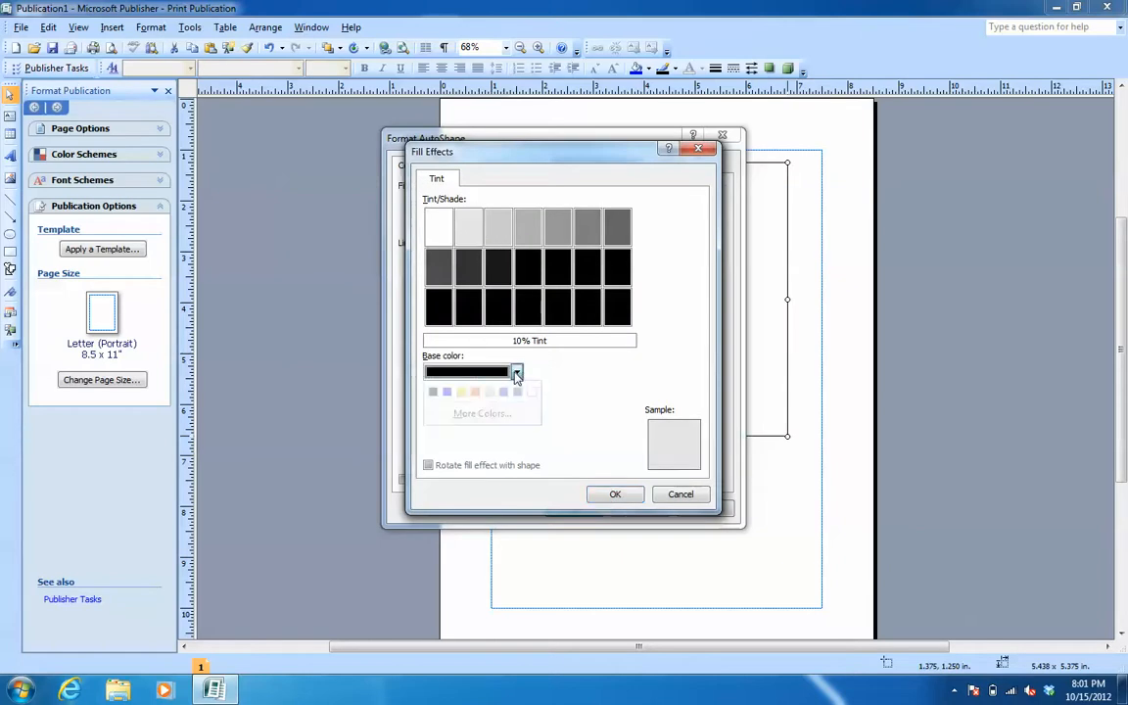
left_click(446, 392)
left_click(498, 218)
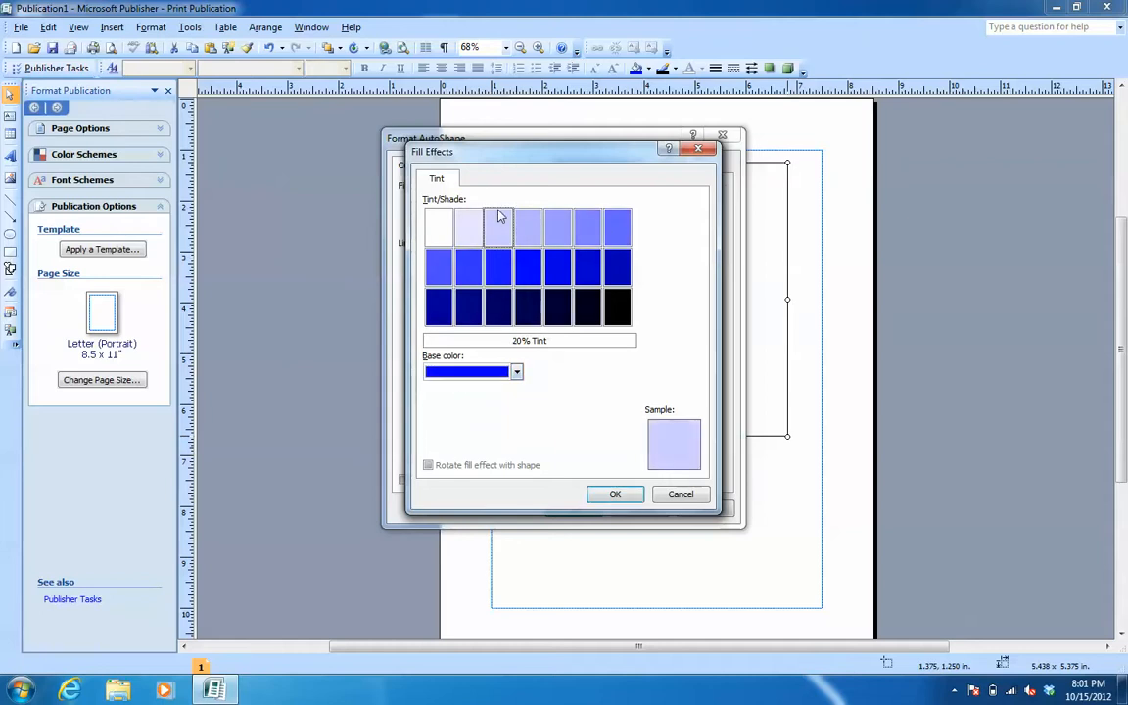
left_click(615, 493)
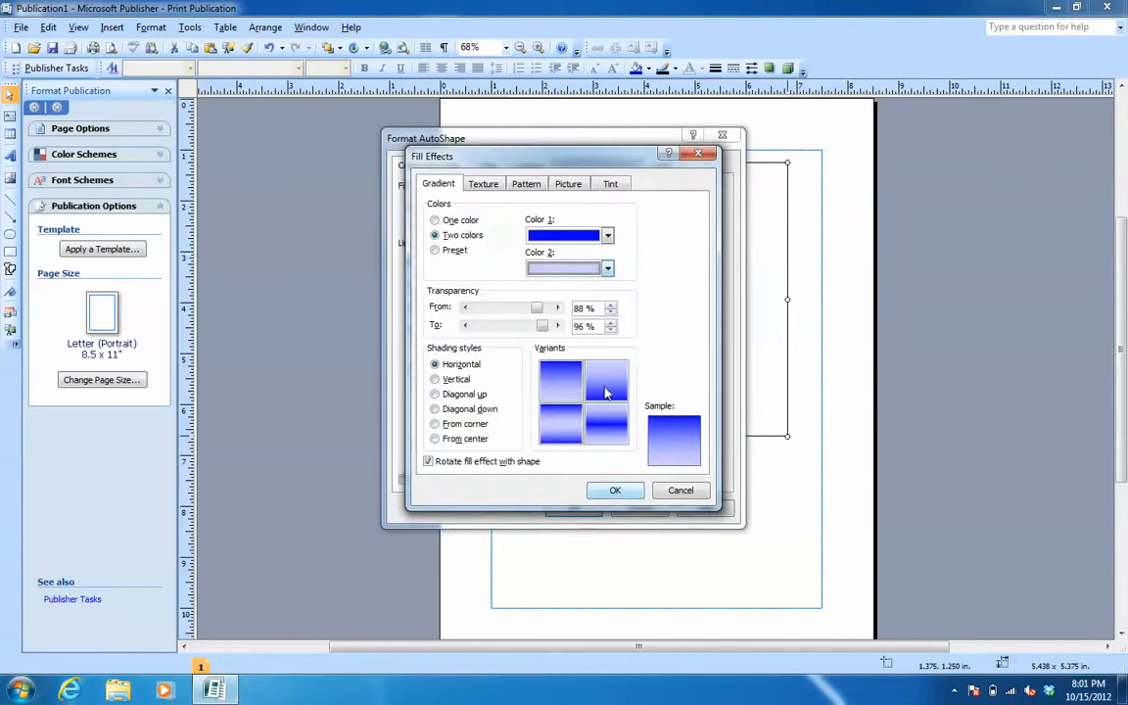
left_click(617, 491)
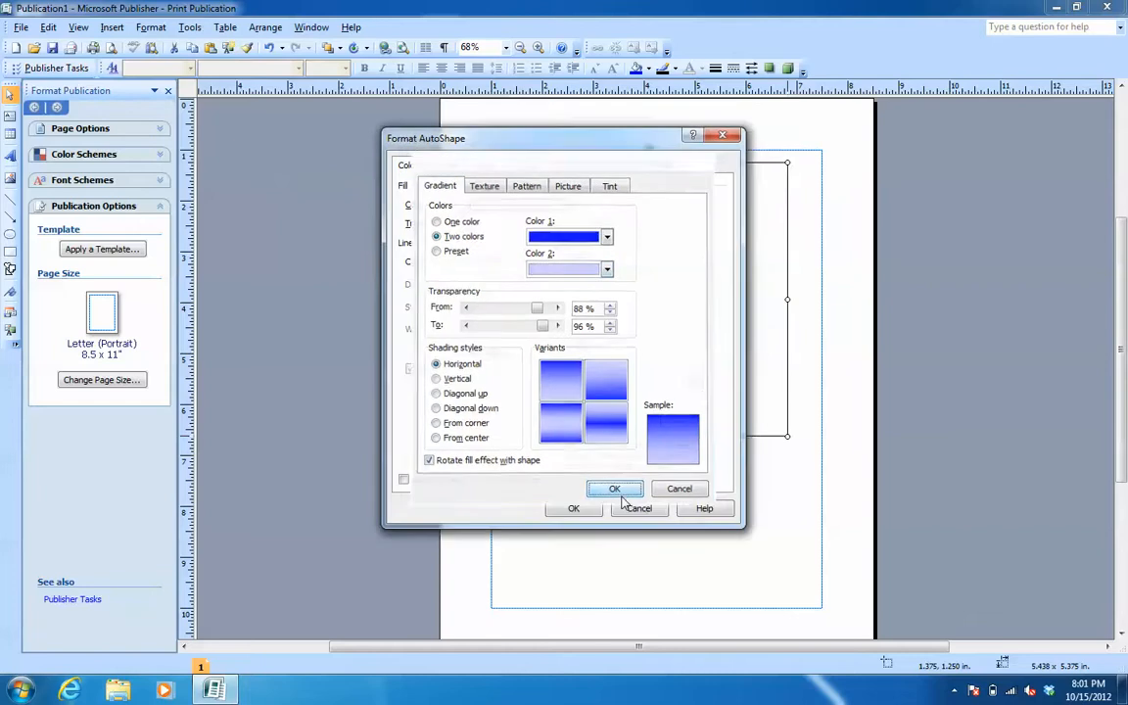
left_click(574, 509)
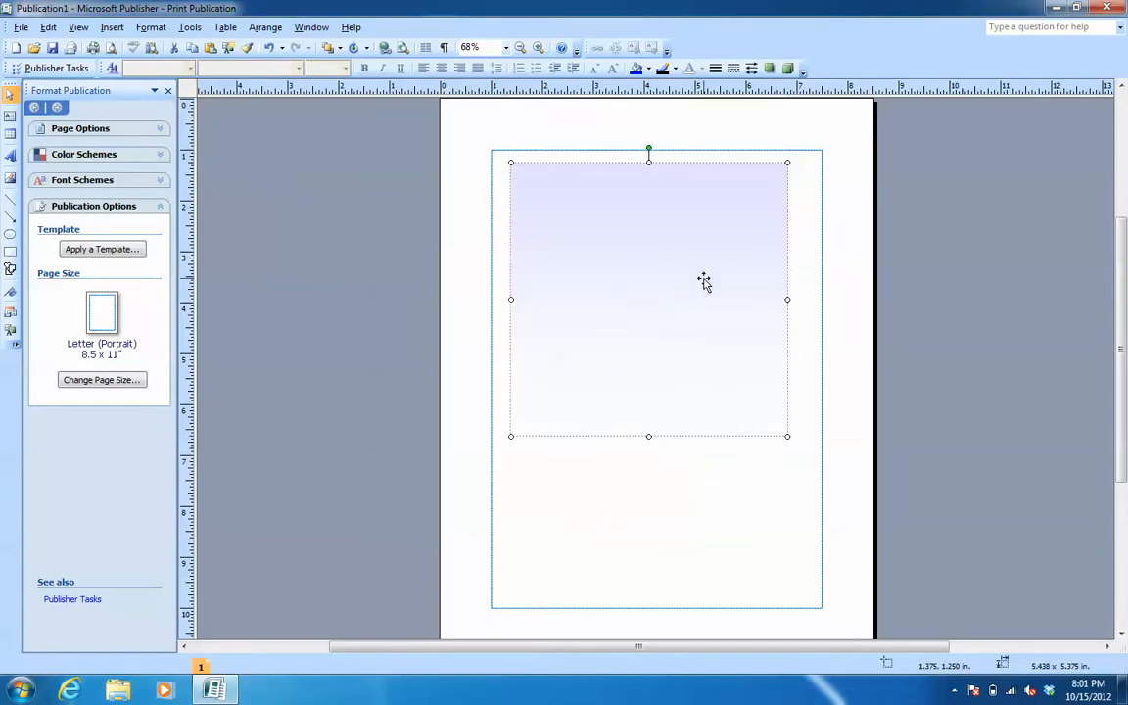
Save the gradient rectangle as a JPEG picture named "blue fade" in the Pictures library
right_click(718, 404)
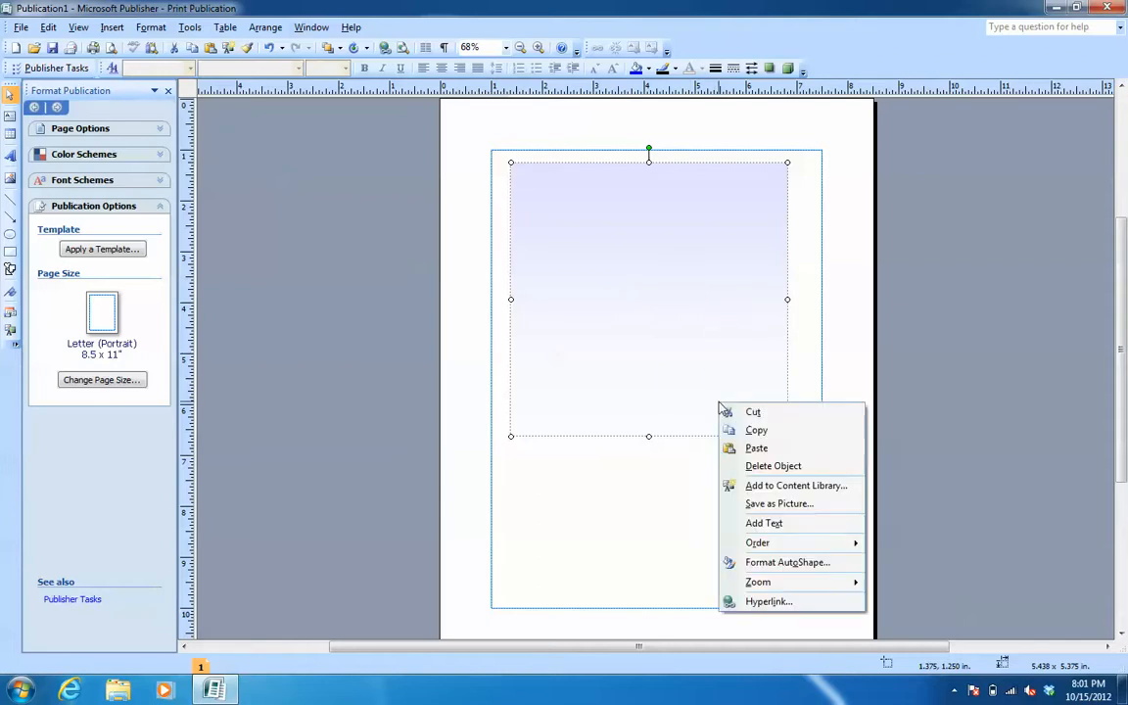
left_click(755, 505)
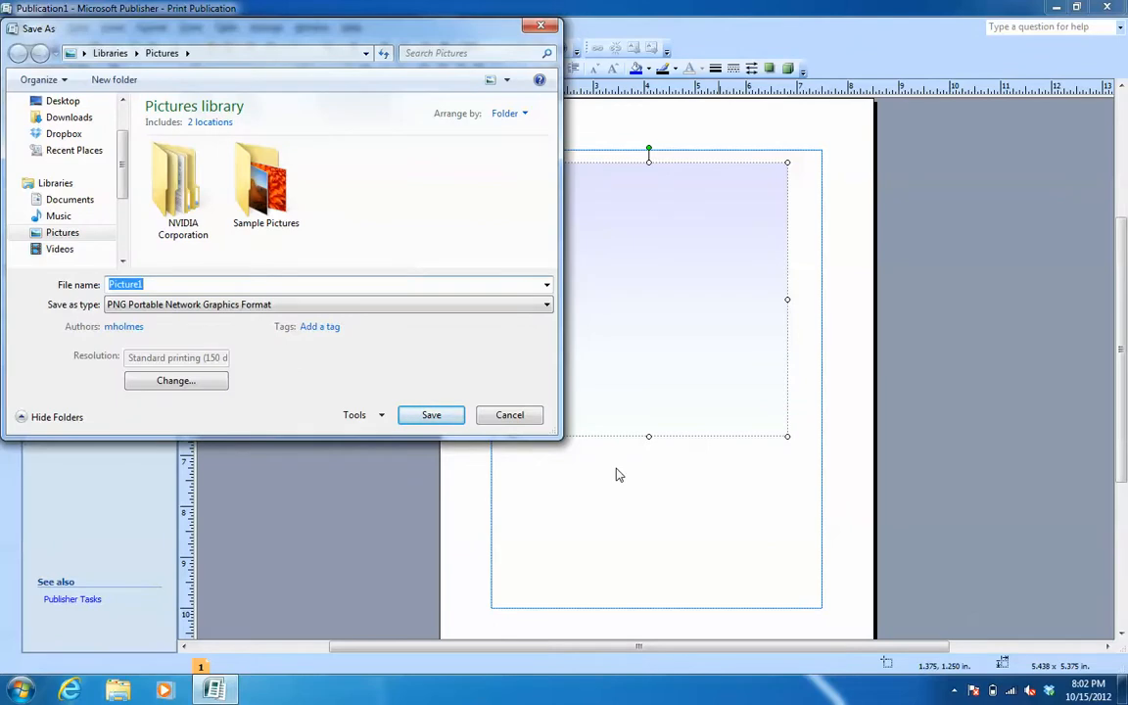
type("blue fade")
left_click(545, 306)
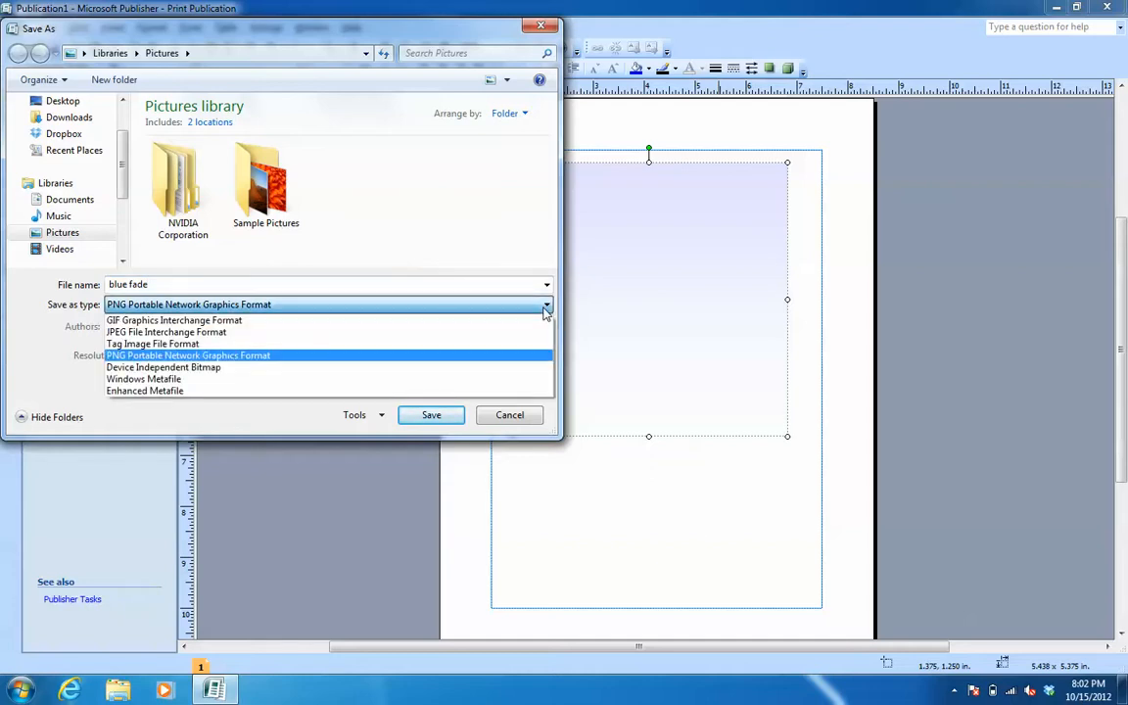
left_click(494, 334)
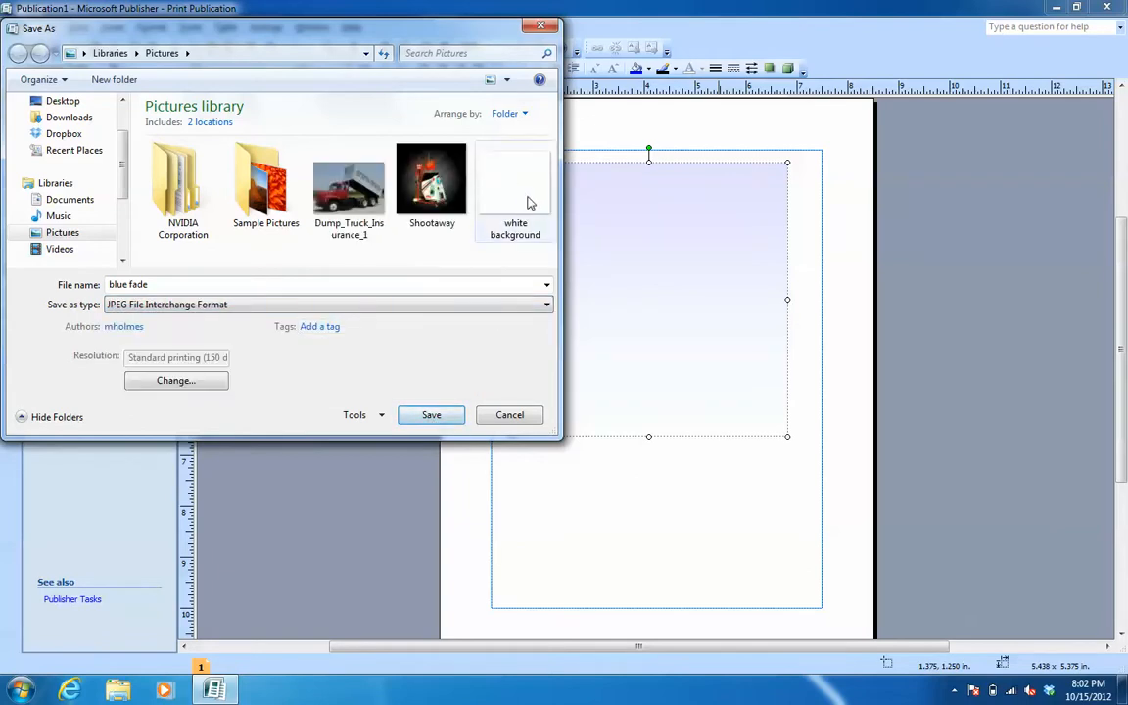
left_click(431, 415)
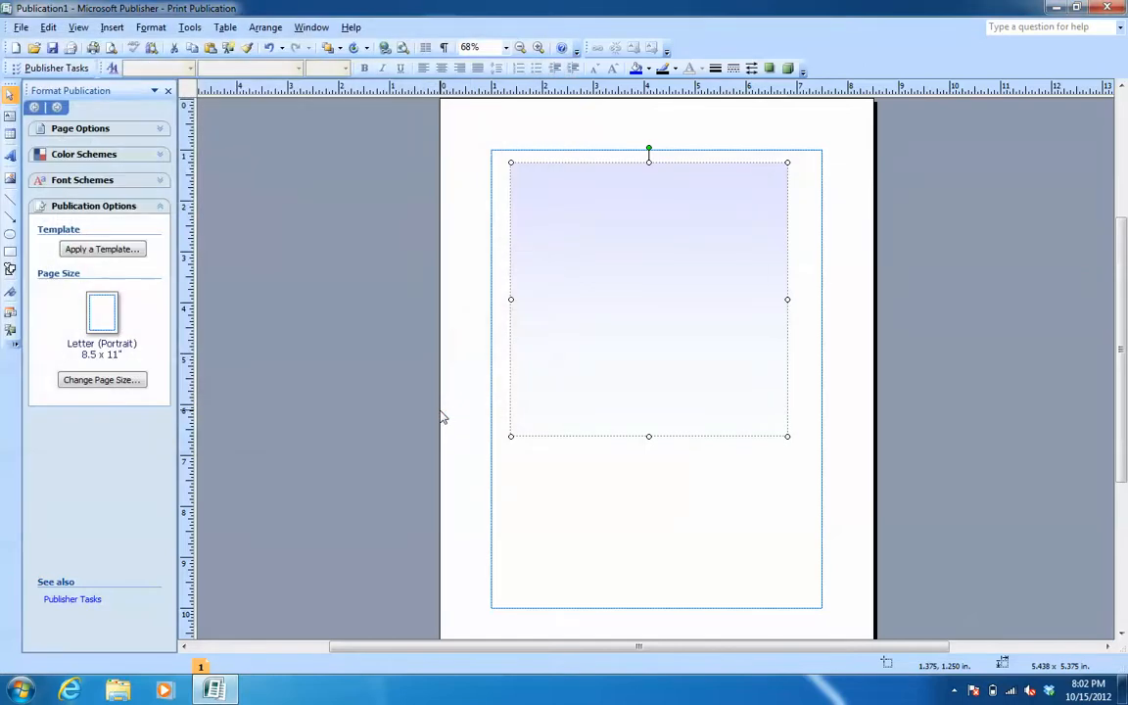
Close Publisher without saving the publication, and begin a new story in Photo Story 3 for Windows
left_click(1121, 5)
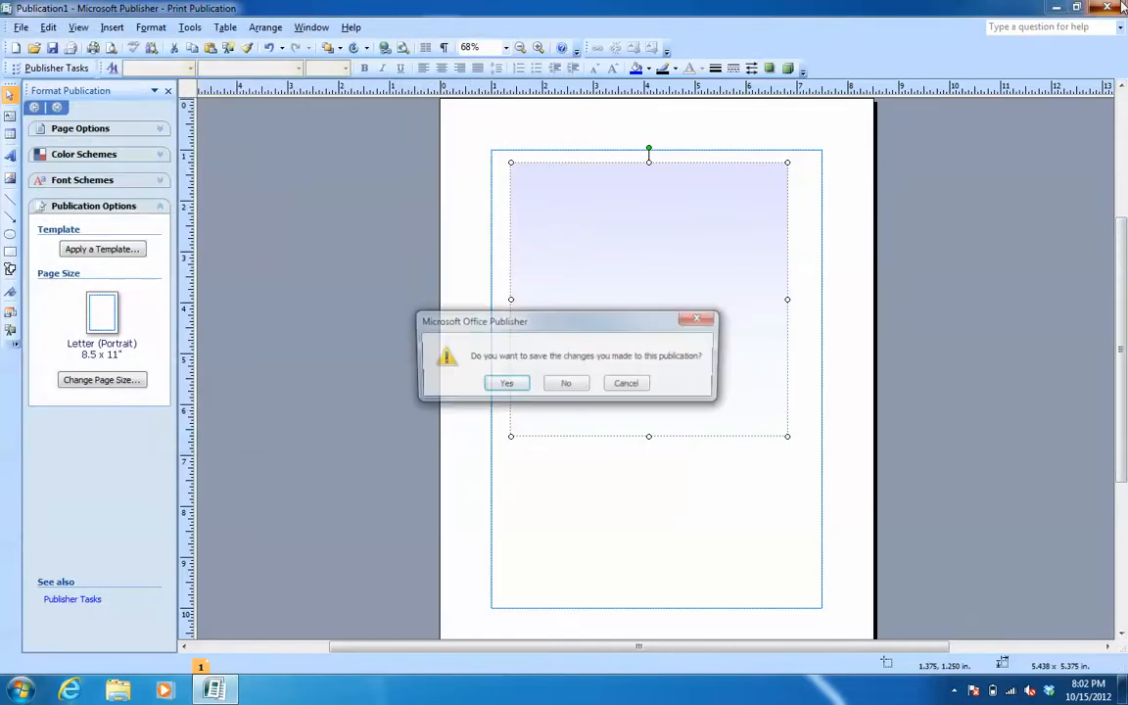
left_click(568, 384)
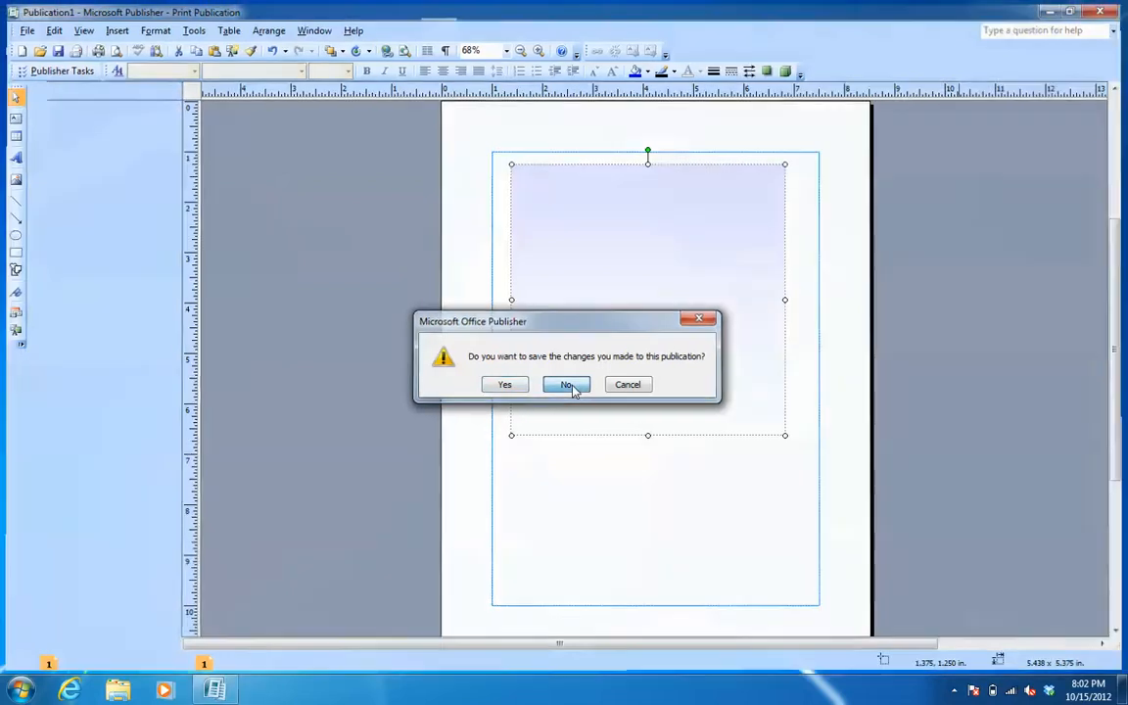
left_click(22, 690)
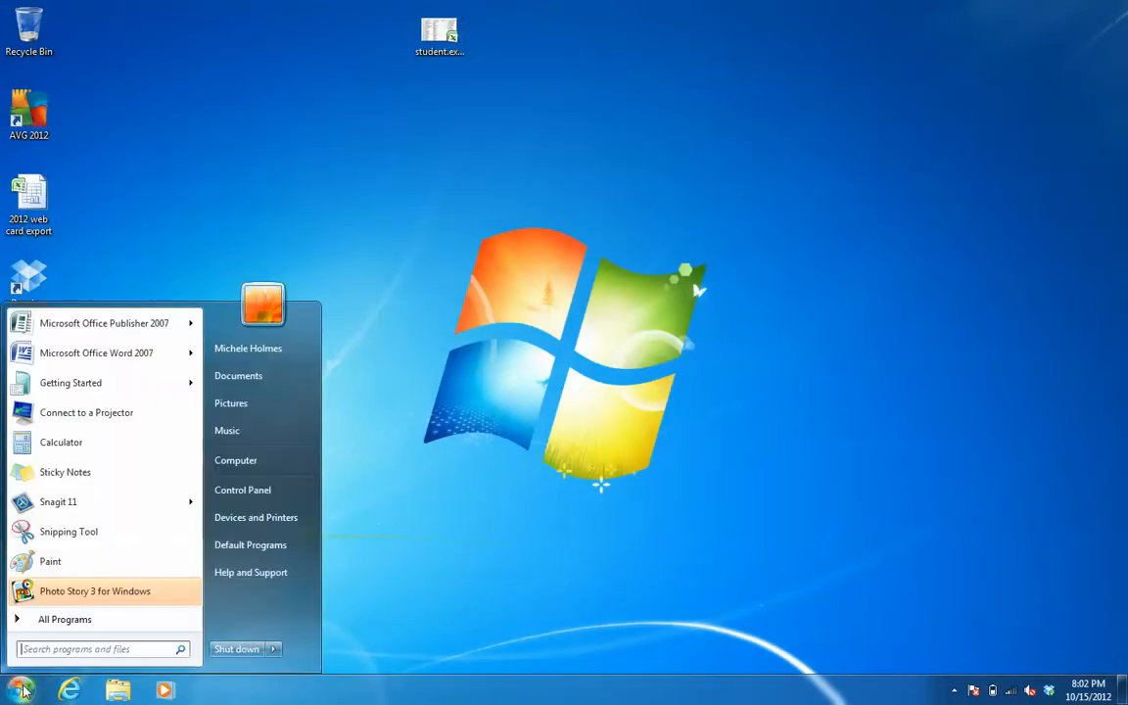
left_click(83, 597)
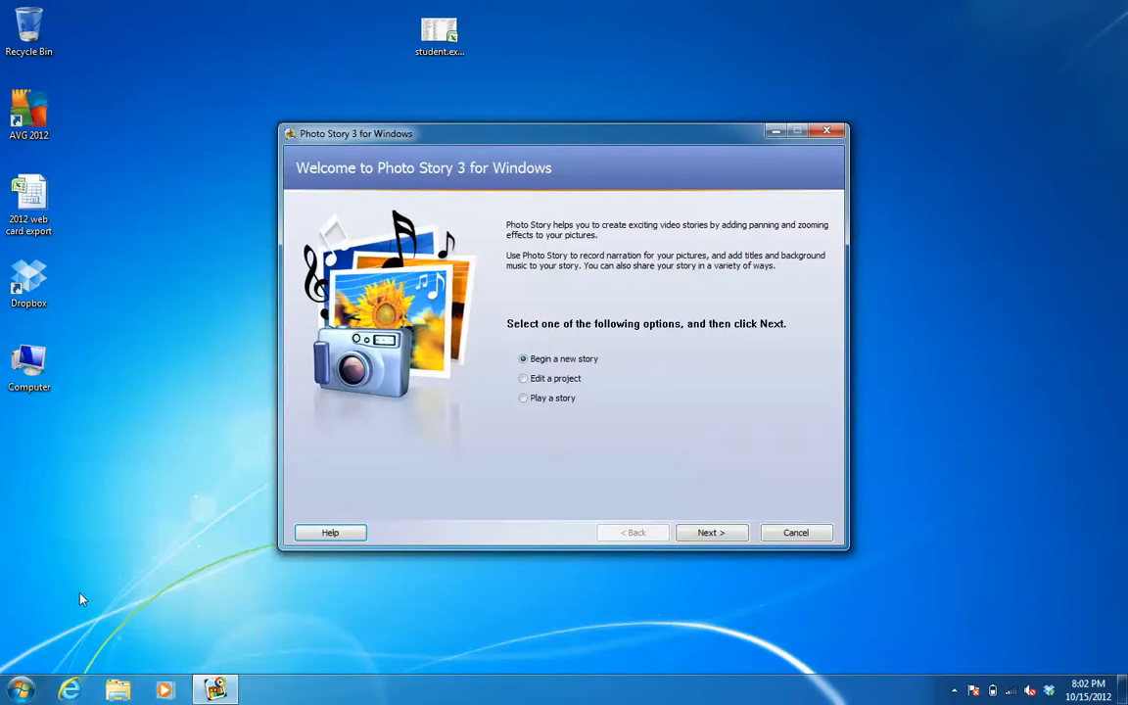
left_click(711, 533)
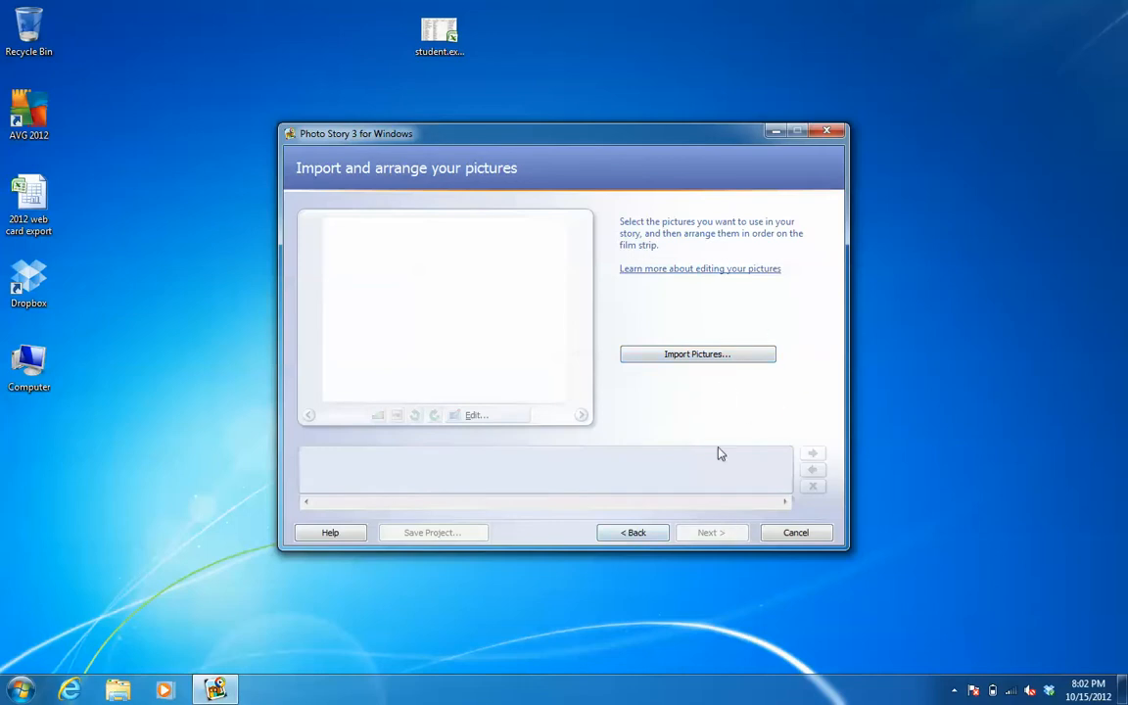
Import the pictures "blue fade" and "Dump_Truck_Insurance_1" from My Pictures into the story
left_click(726, 357)
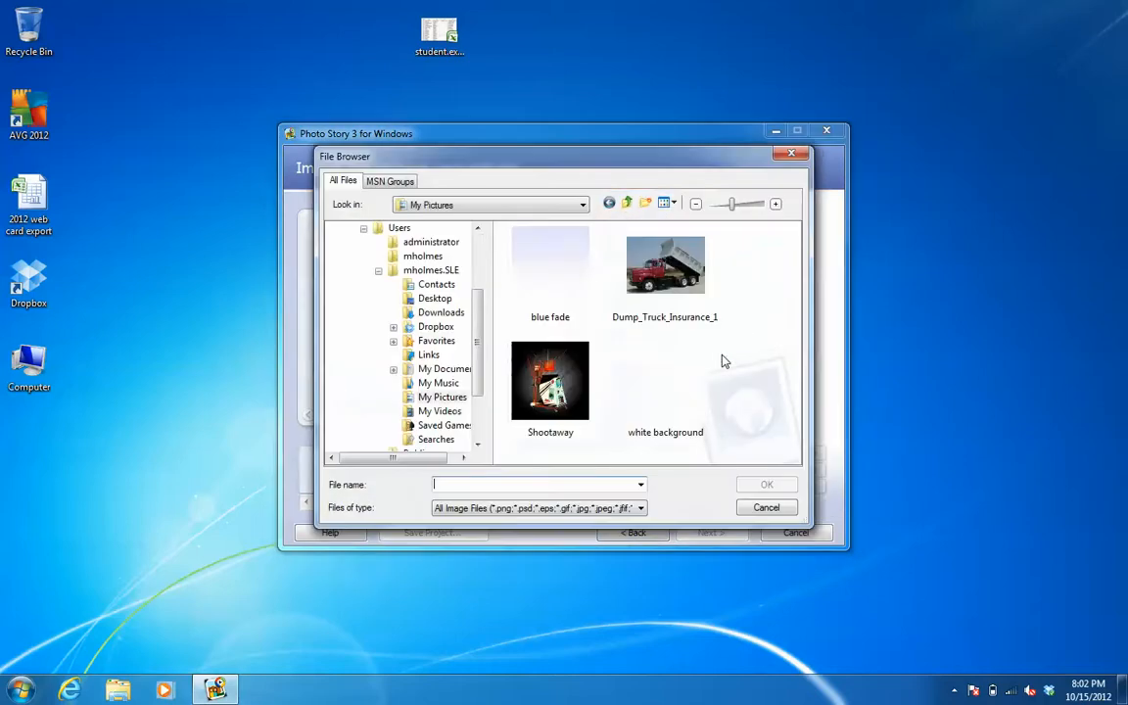
left_click(547, 278)
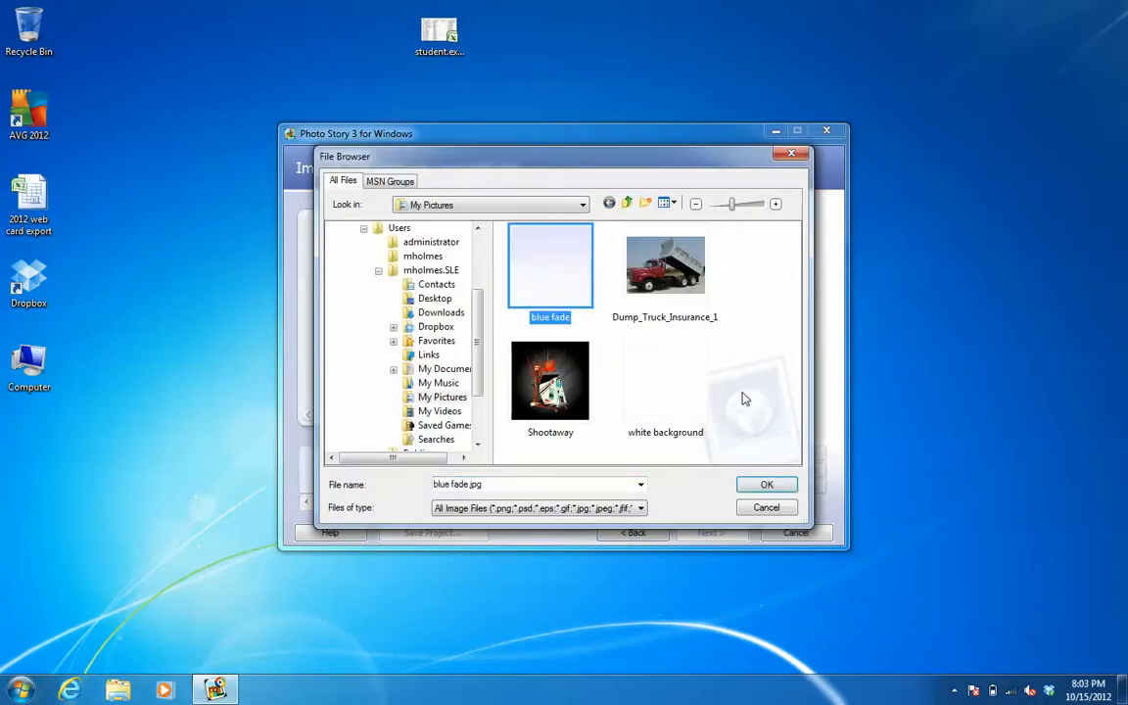
left_click(783, 488)
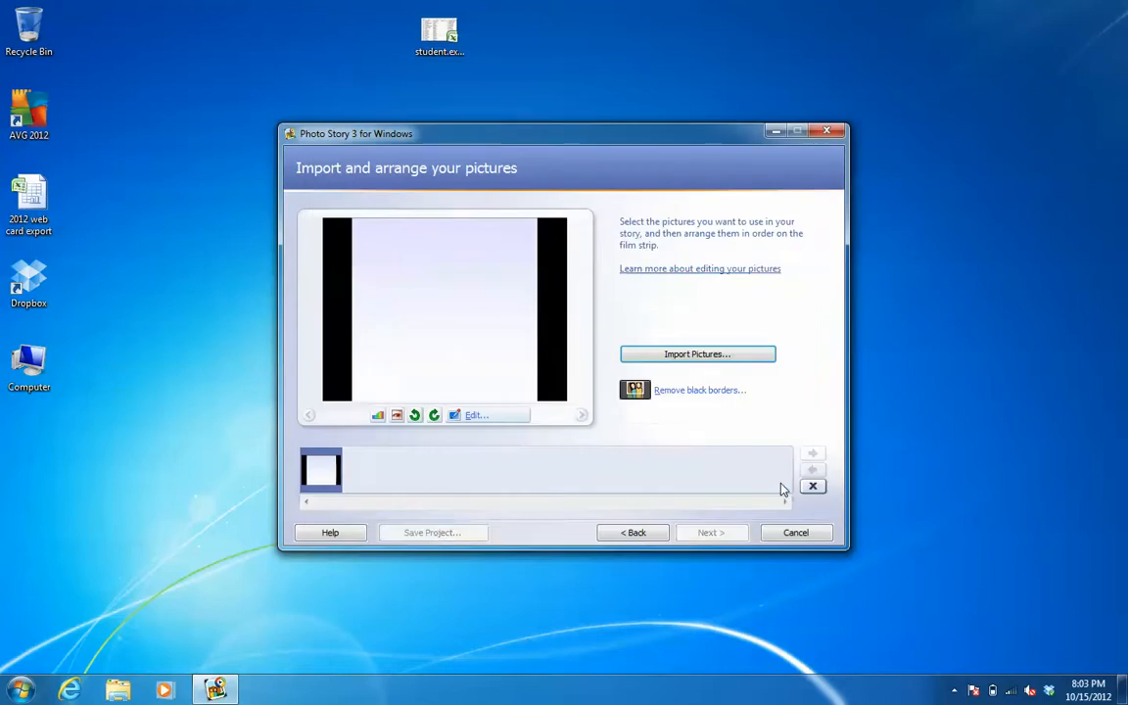
left_click(714, 355)
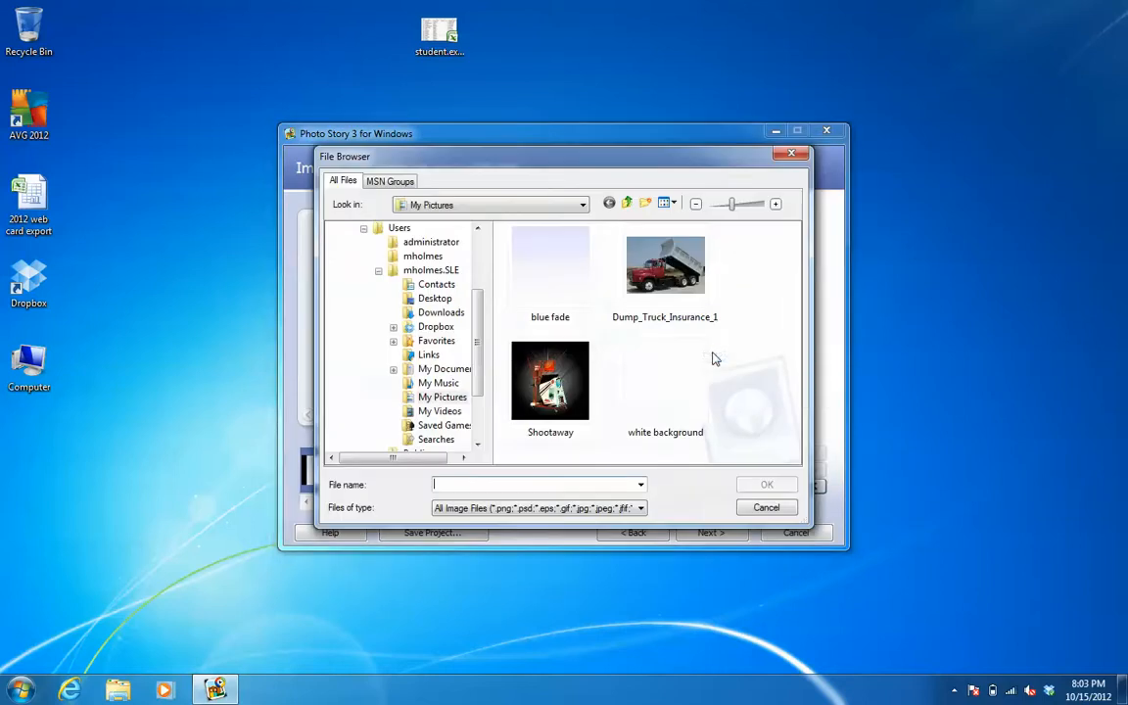
left_click(674, 281)
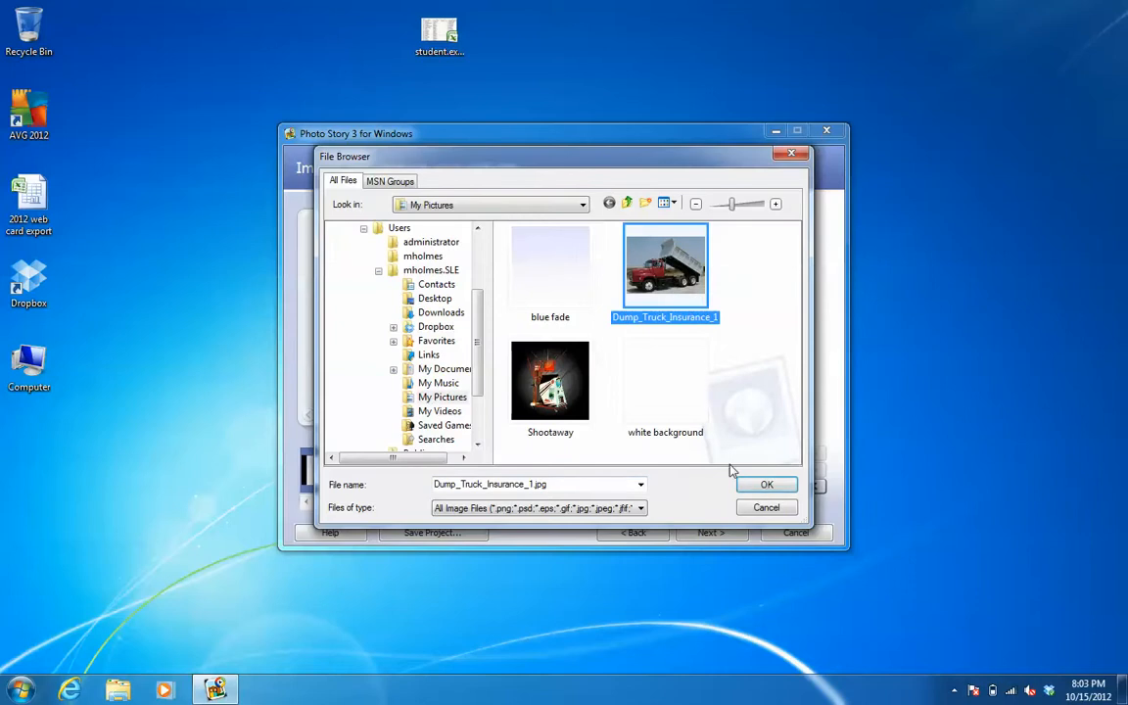
left_click(765, 487)
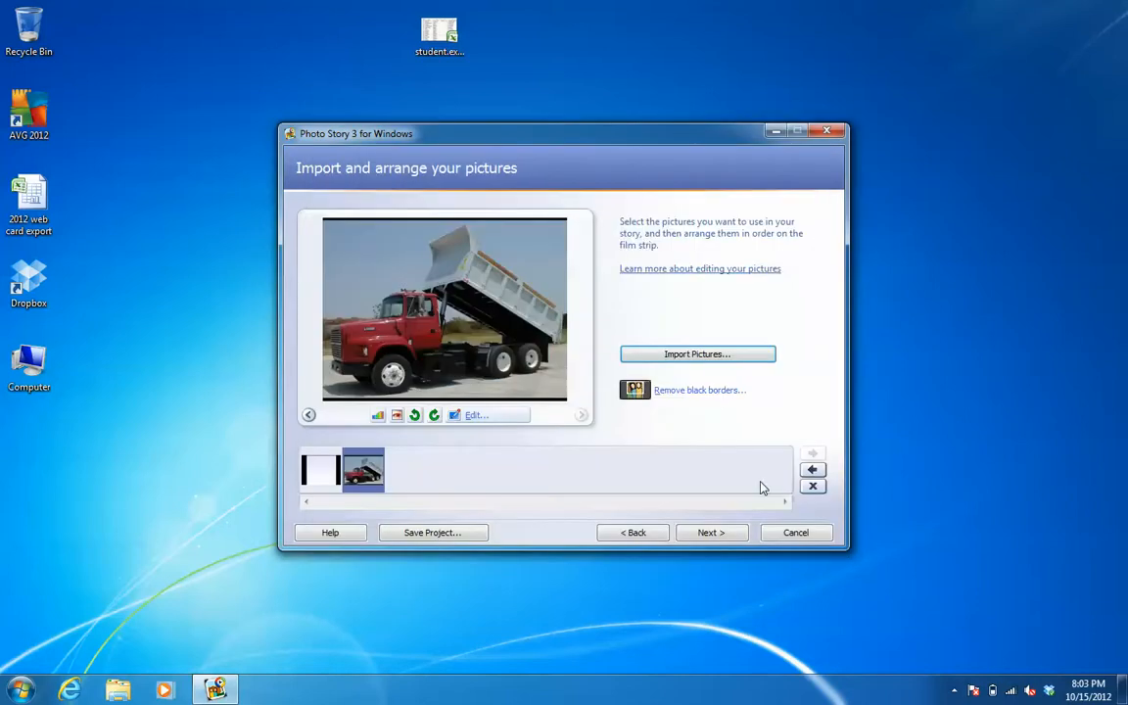
Add the "white background" and "Shootaway" pictures from My Pictures to the end of the film strip
left_click(700, 357)
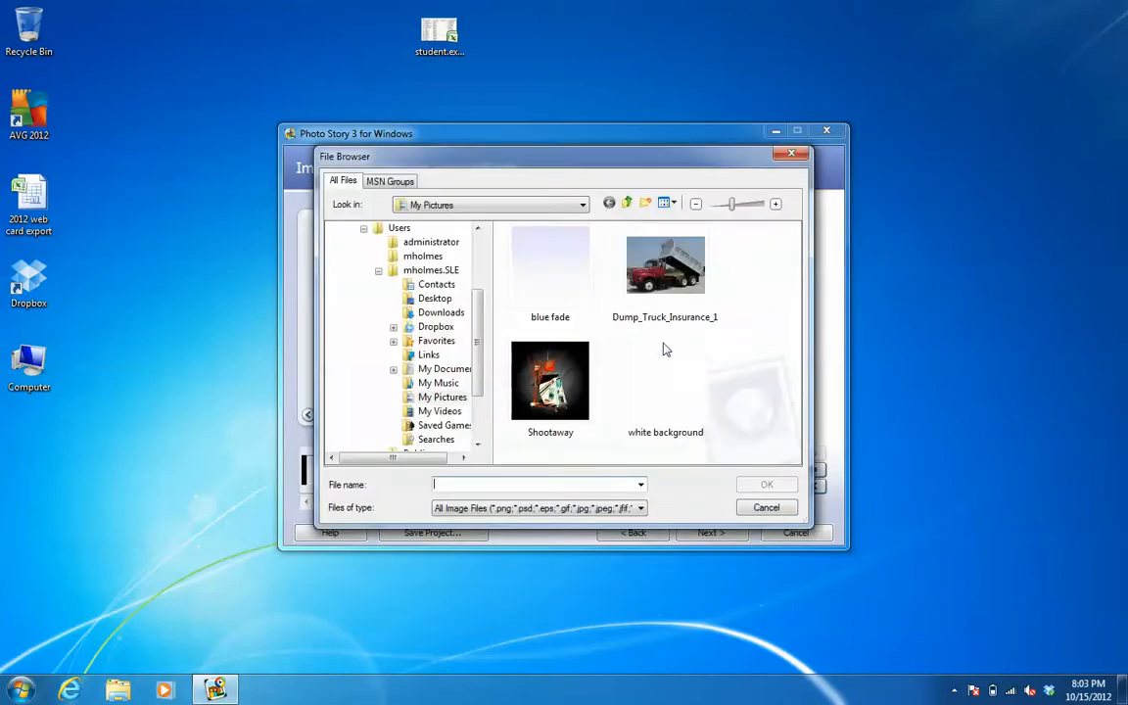
left_click(669, 389)
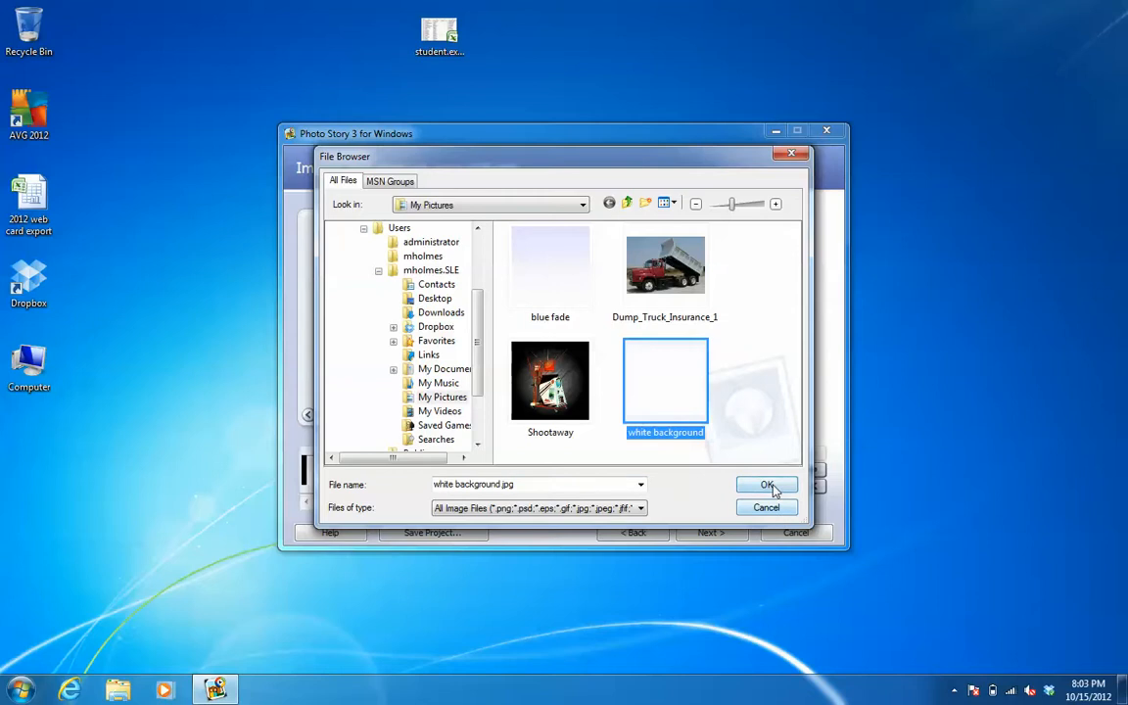
left_click(768, 486)
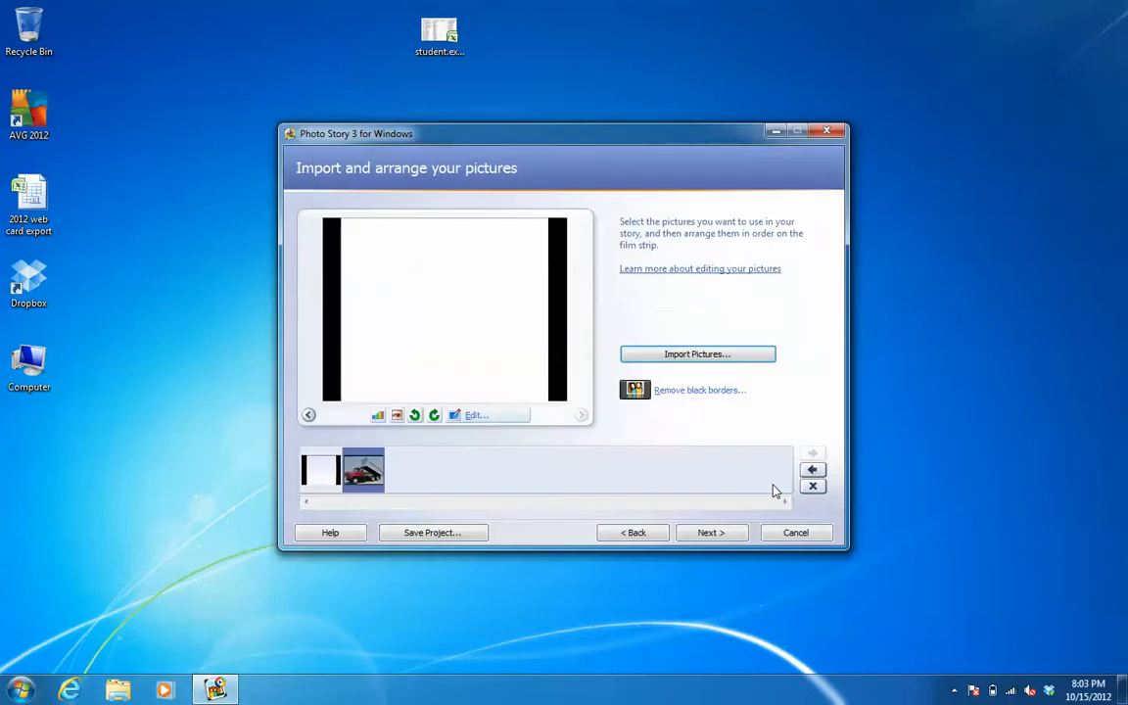
left_click(727, 355)
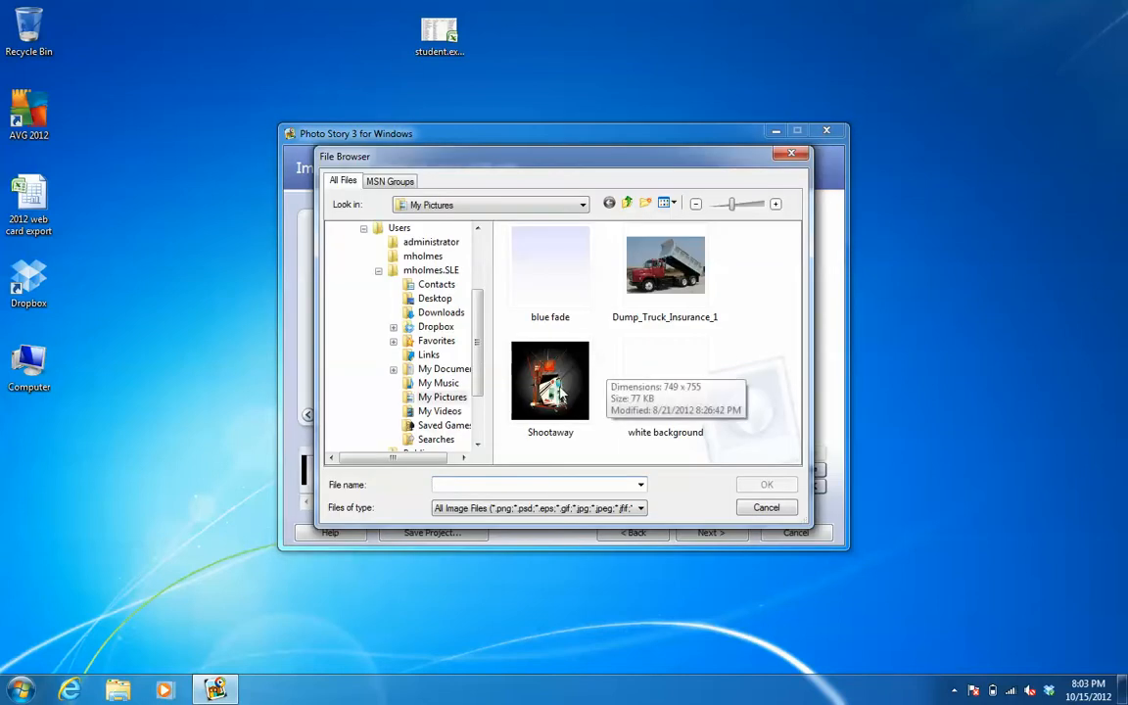
left_click(562, 392)
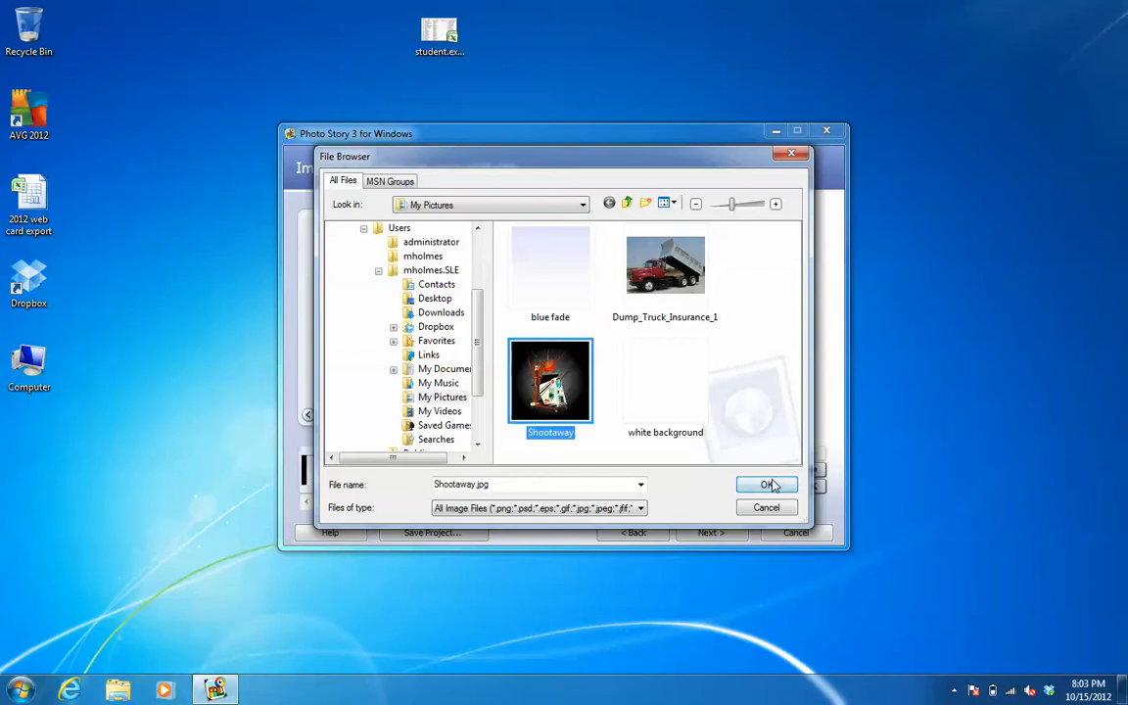
left_click(770, 486)
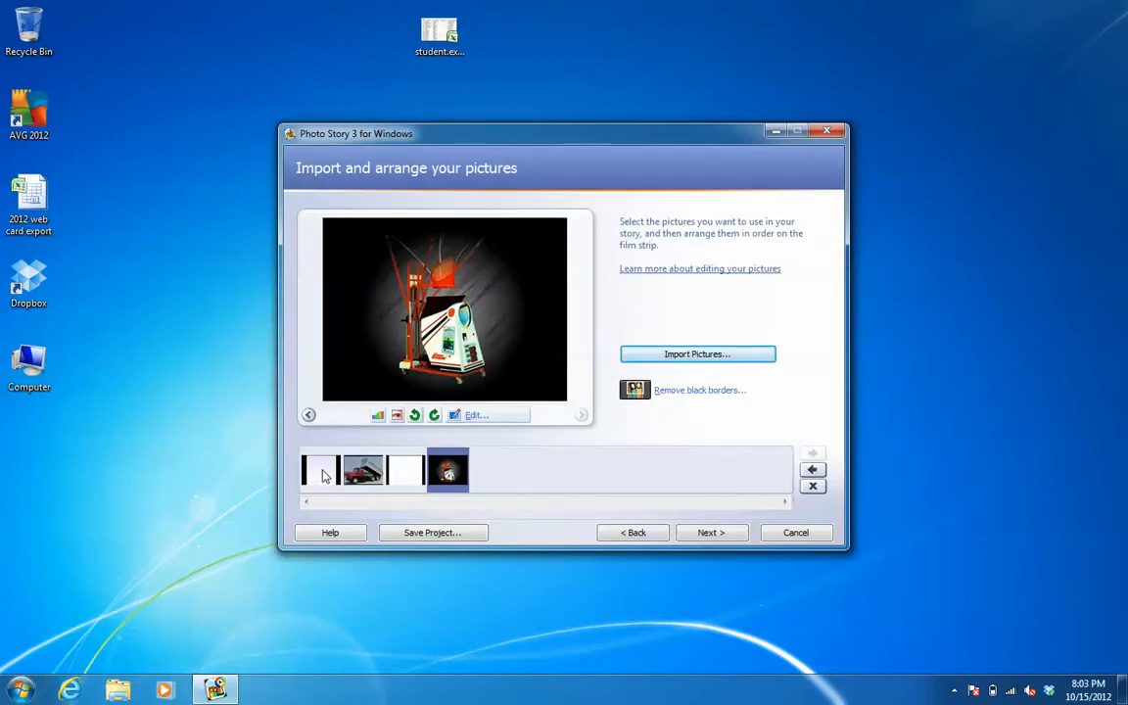
Remove the black borders from all pictures in the story, accepting the suggested crop for every one
left_click(709, 533)
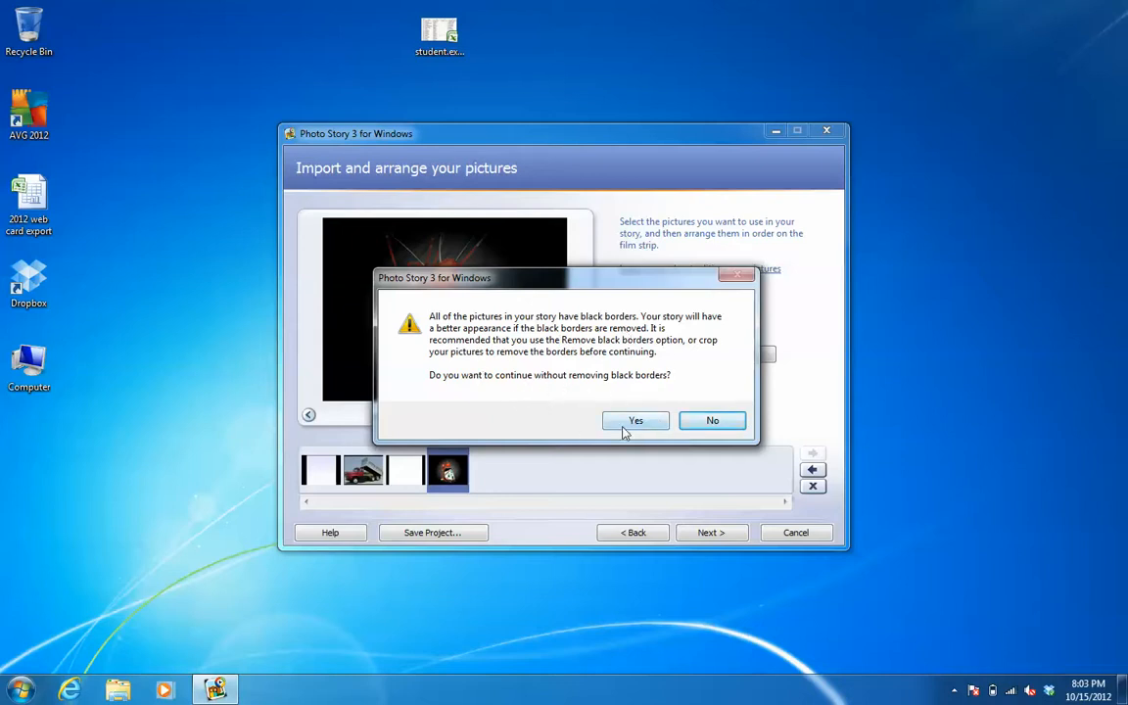
left_click(711, 422)
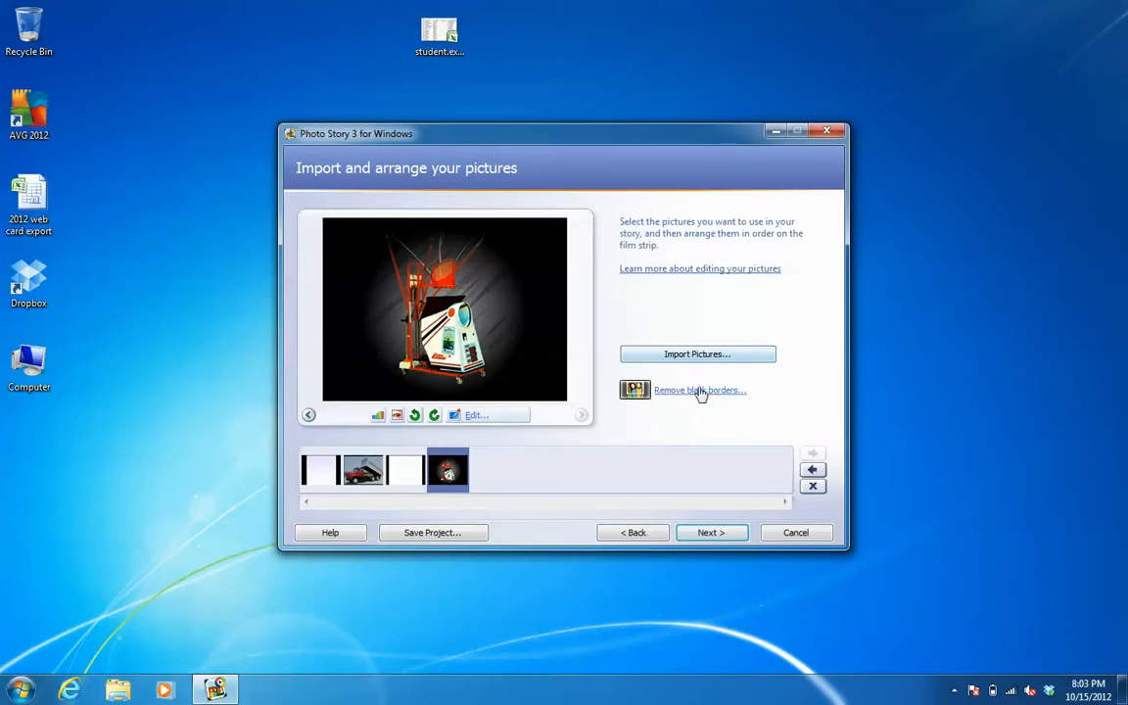
left_click(699, 391)
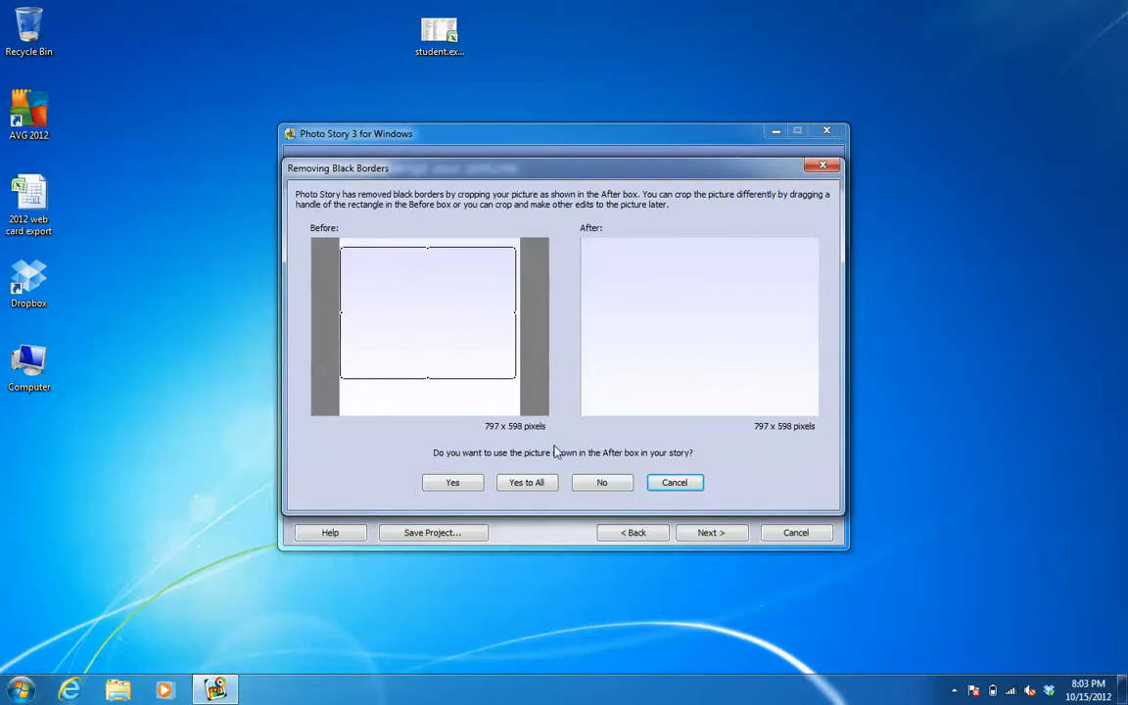
left_click(527, 484)
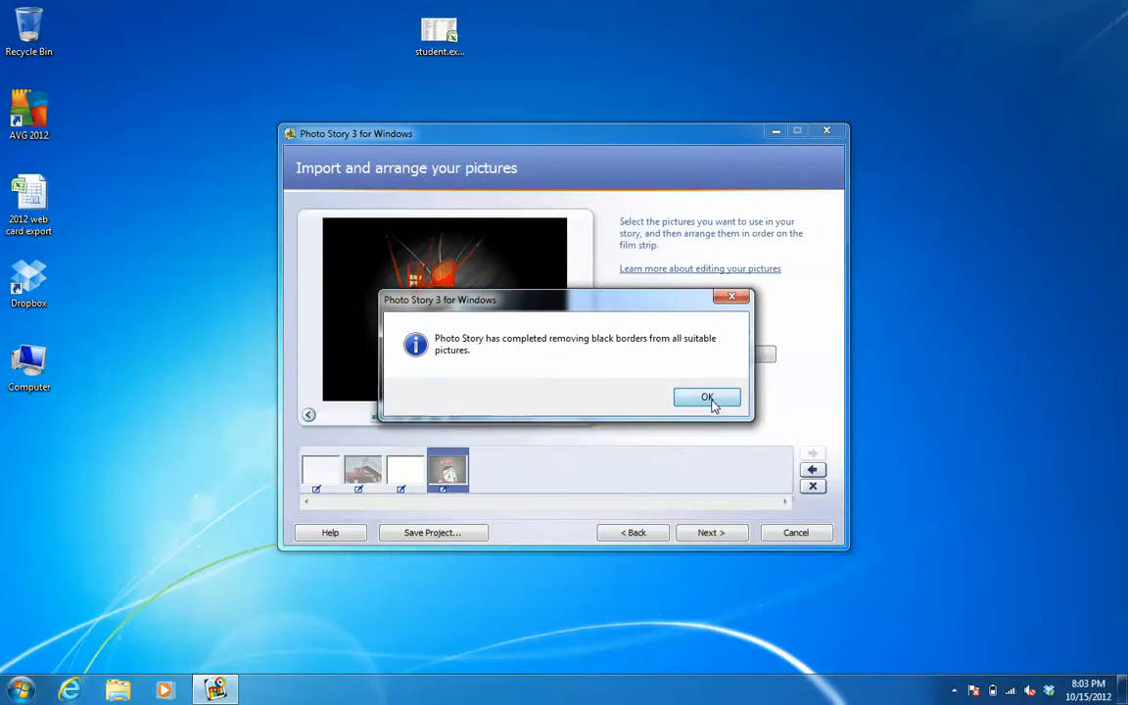
left_click(709, 397)
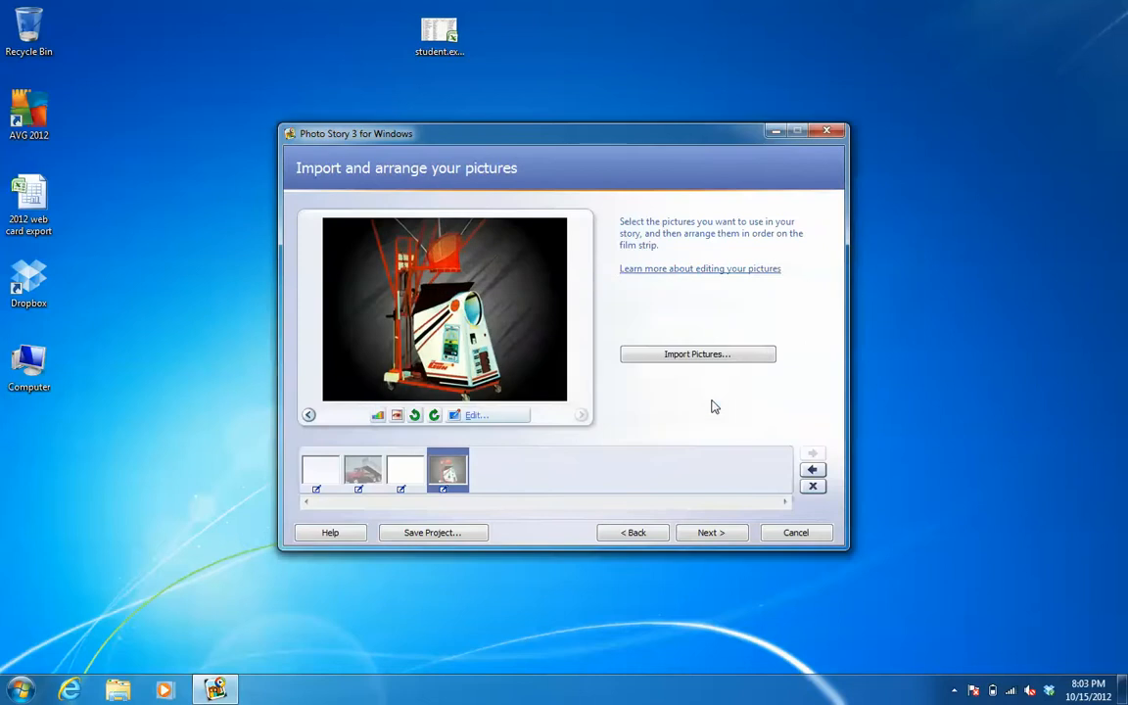
Title the blue fade picture "Natural Connections", "By" and the author's name, on separate lines with a blank line between each
left_click(711, 533)
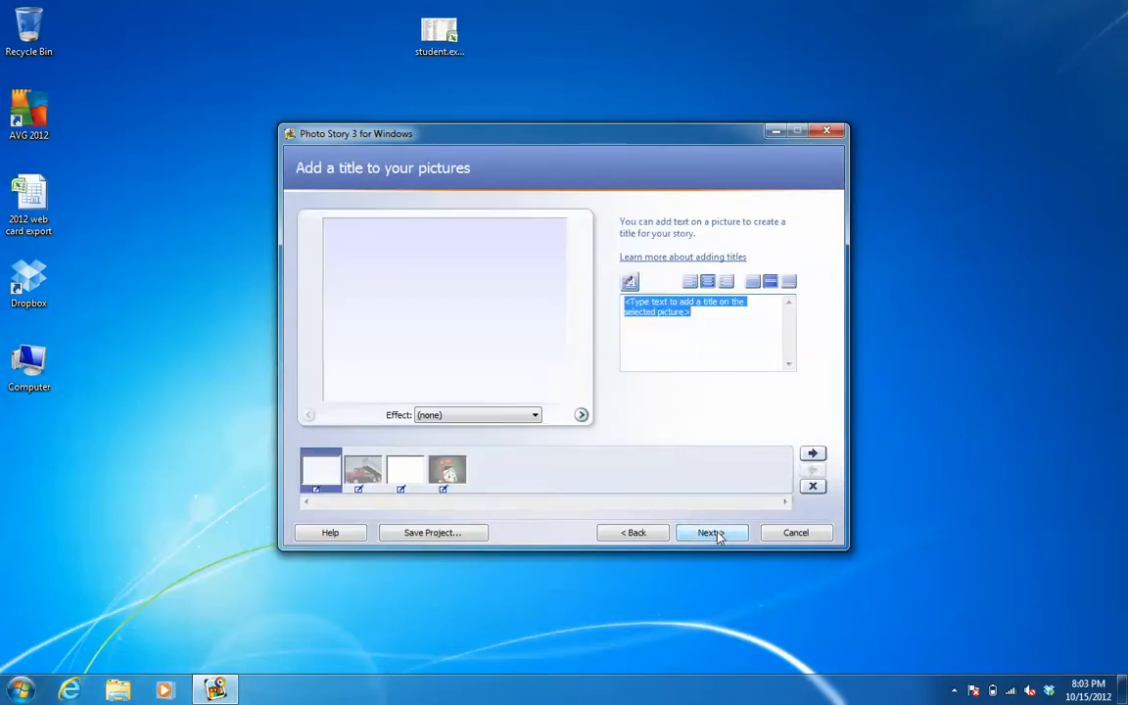
type("N")
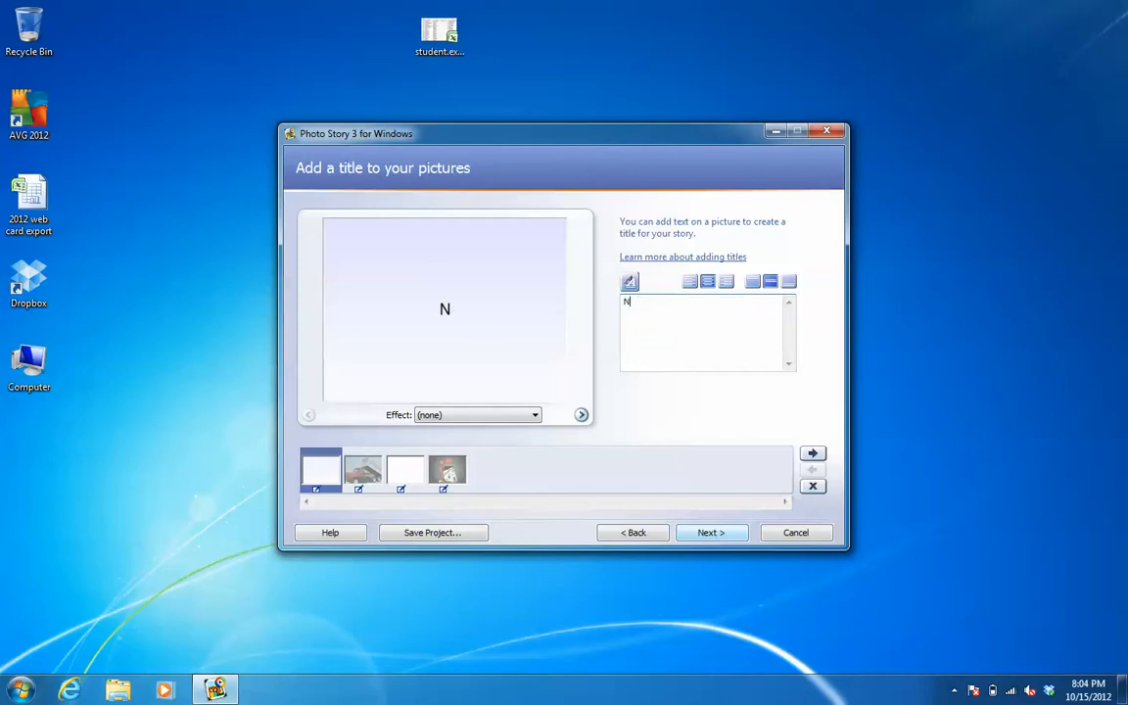
type("atural Connections")
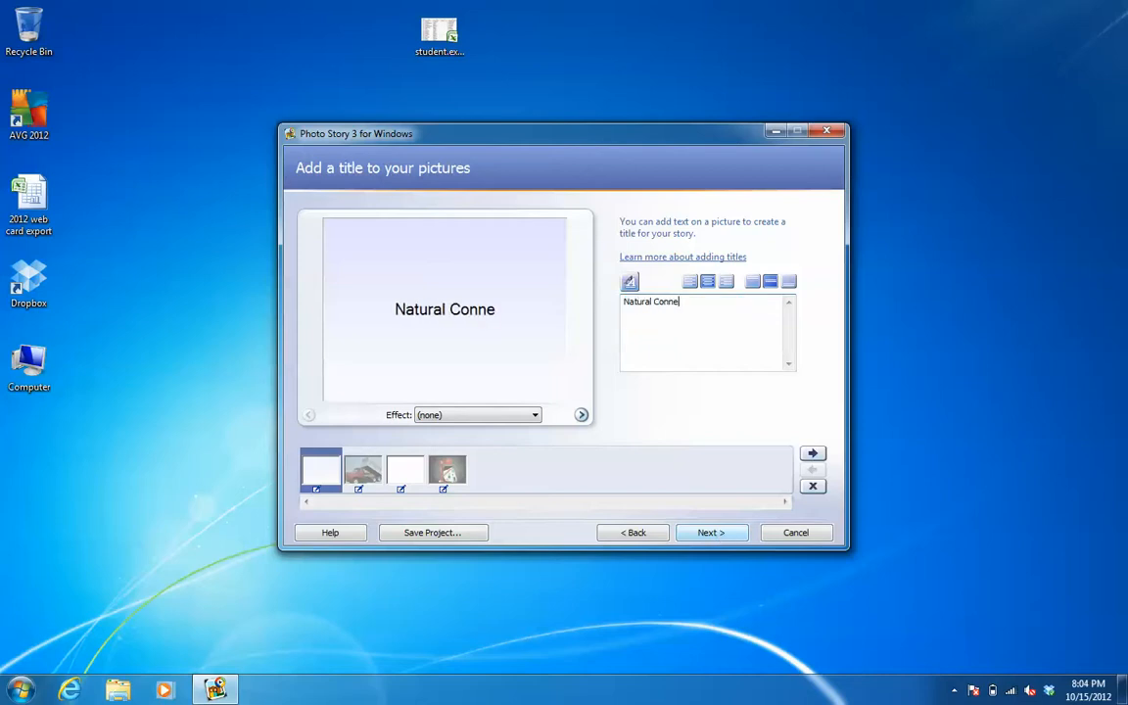
key("Return")
type("by")
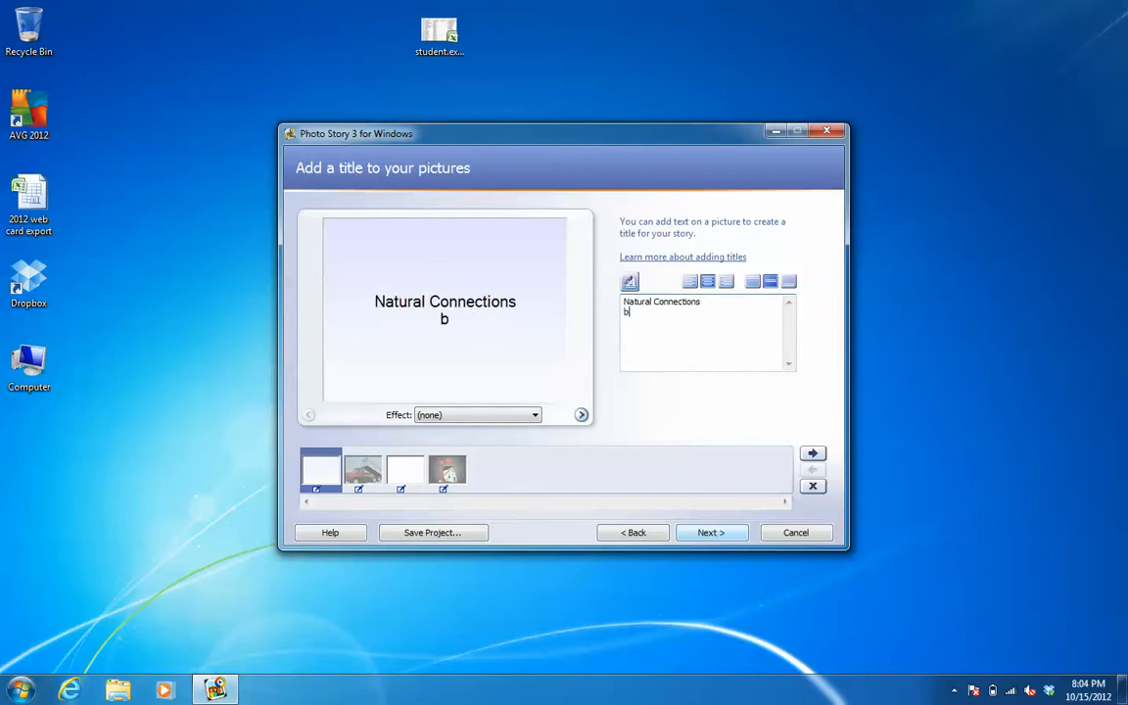
key("BackSpace")
key("BackSpace")
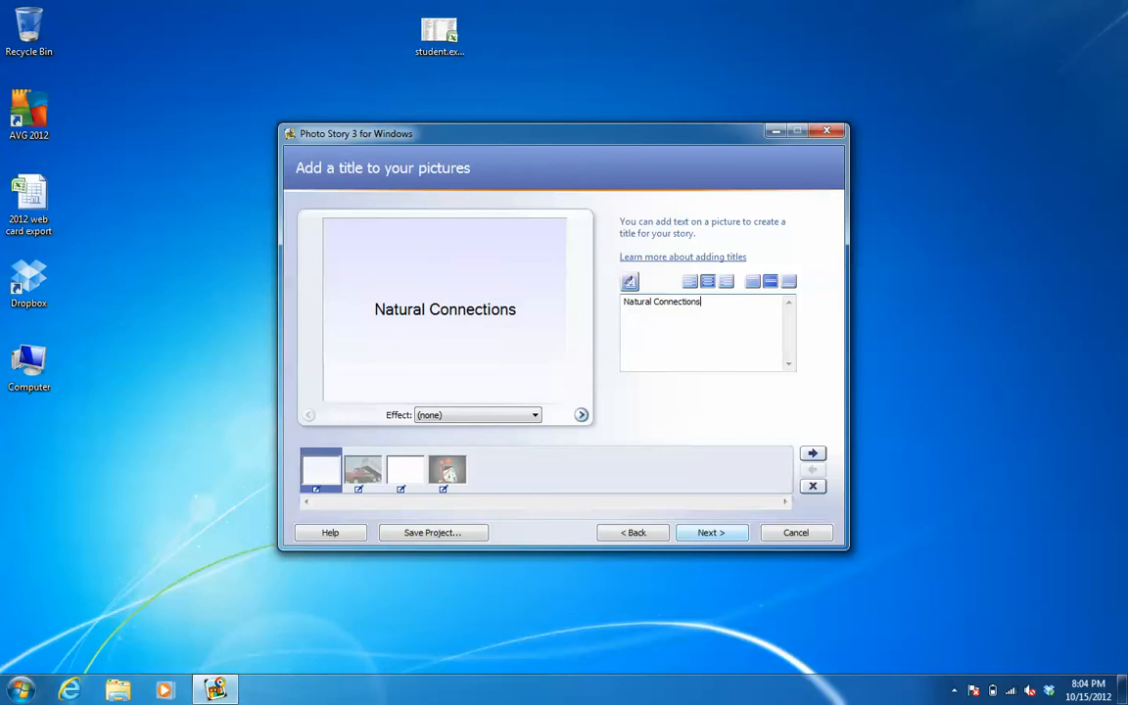
key("Return")
type("By")
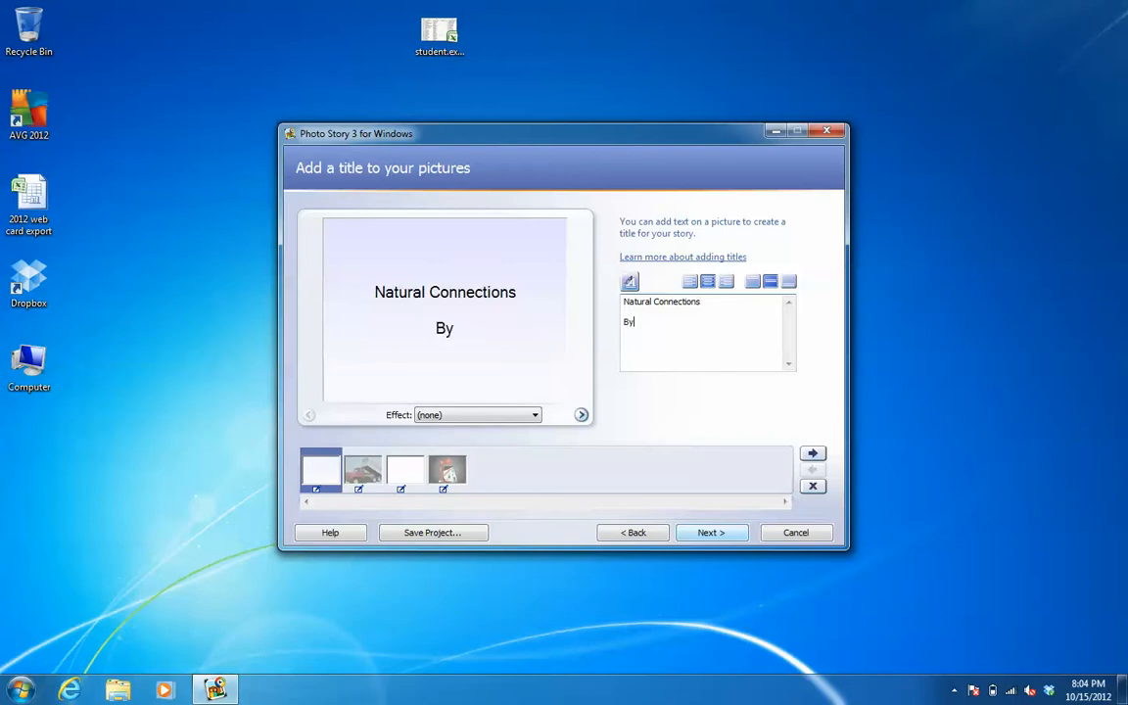
key("Return")
type("Mr")
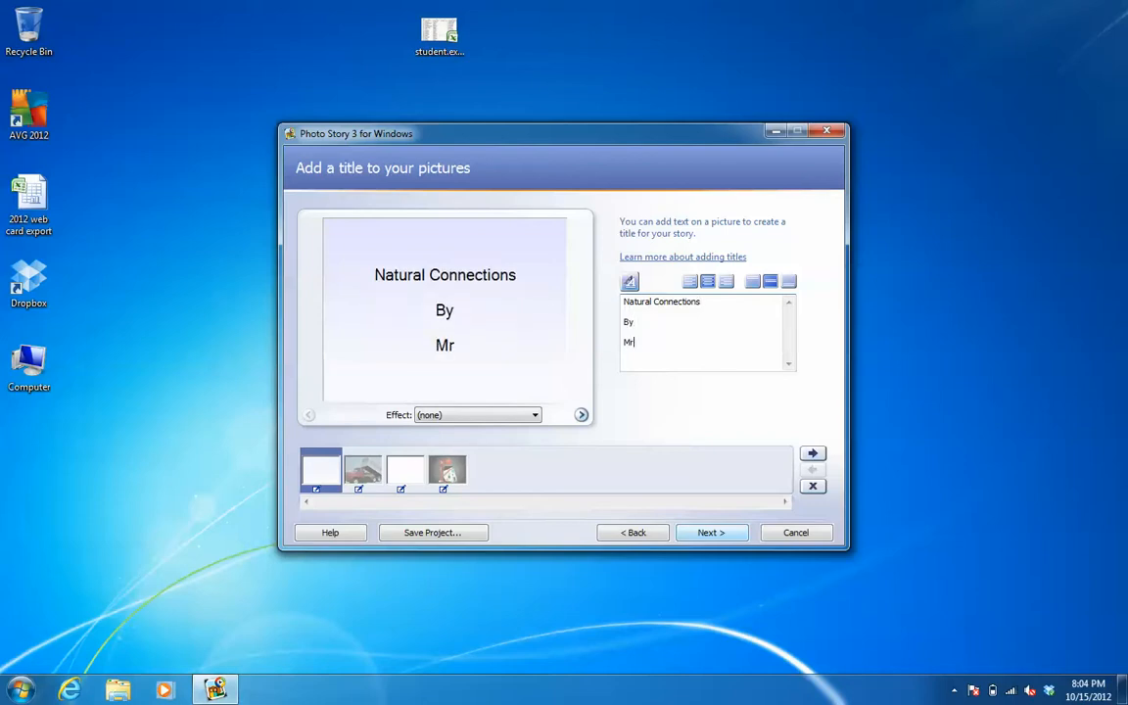
type("s. Holmes")
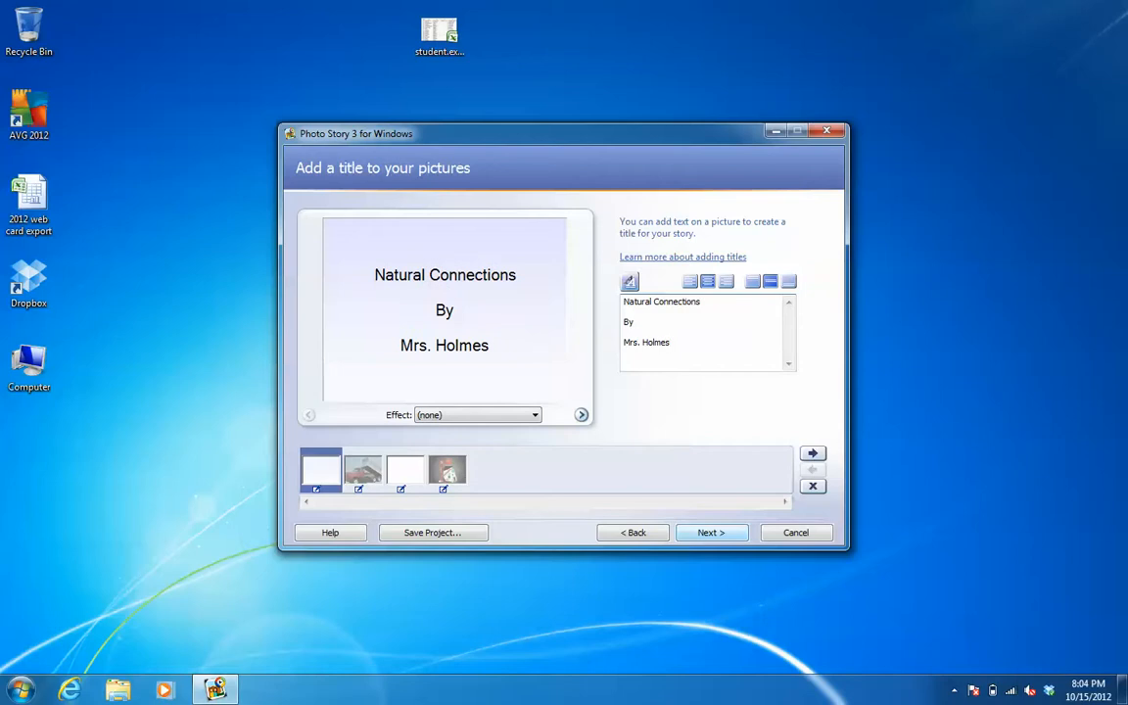
left_click(535, 417)
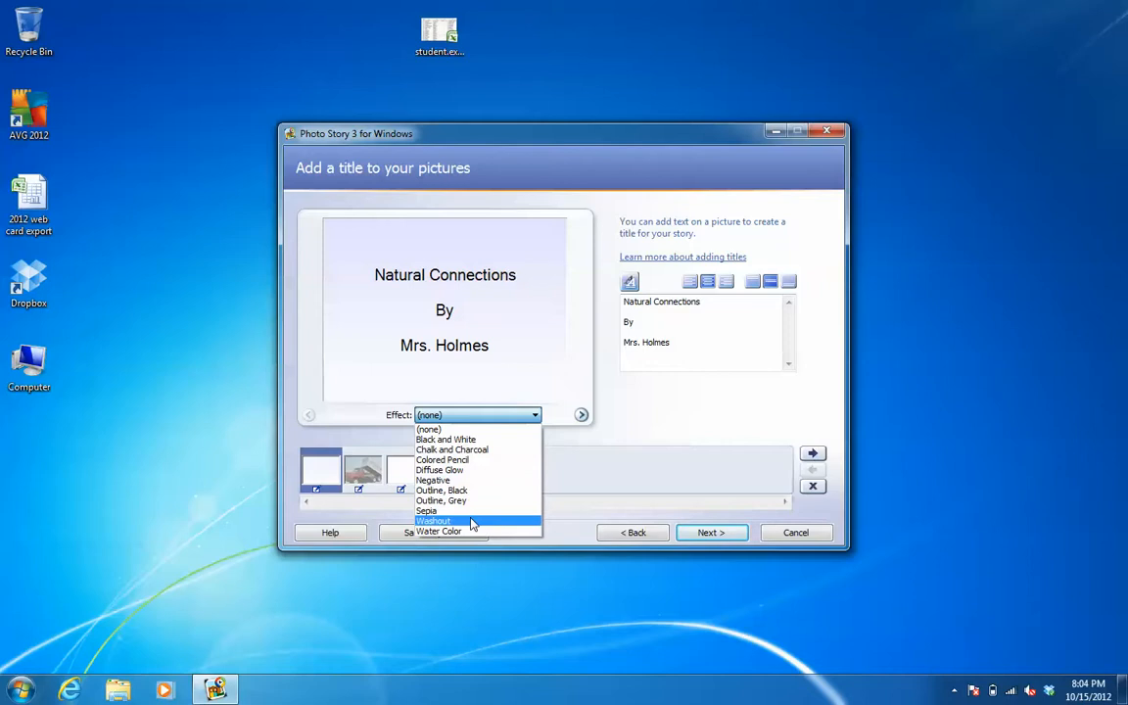
left_click(615, 388)
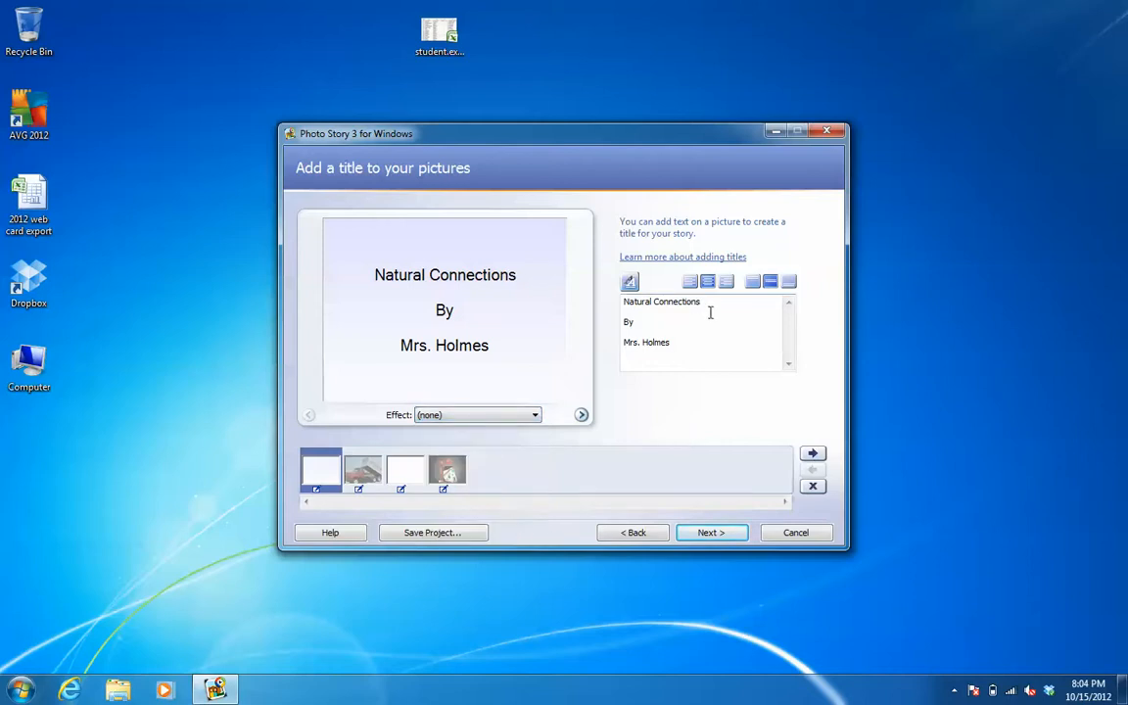
Set the font of the title text on the blue fade picture to Lucida Calligraphy, italic, size 22
left_click_drag(686, 348, 616, 306)
left_click(628, 281)
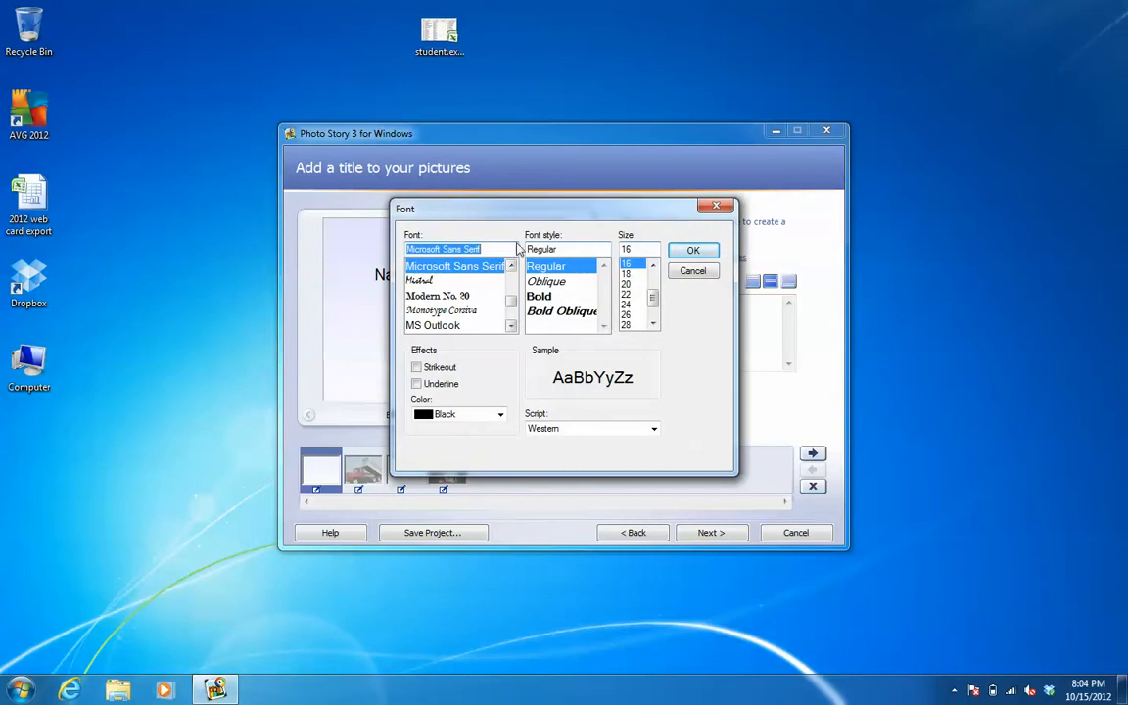
scroll(513, 270, "up", 3)
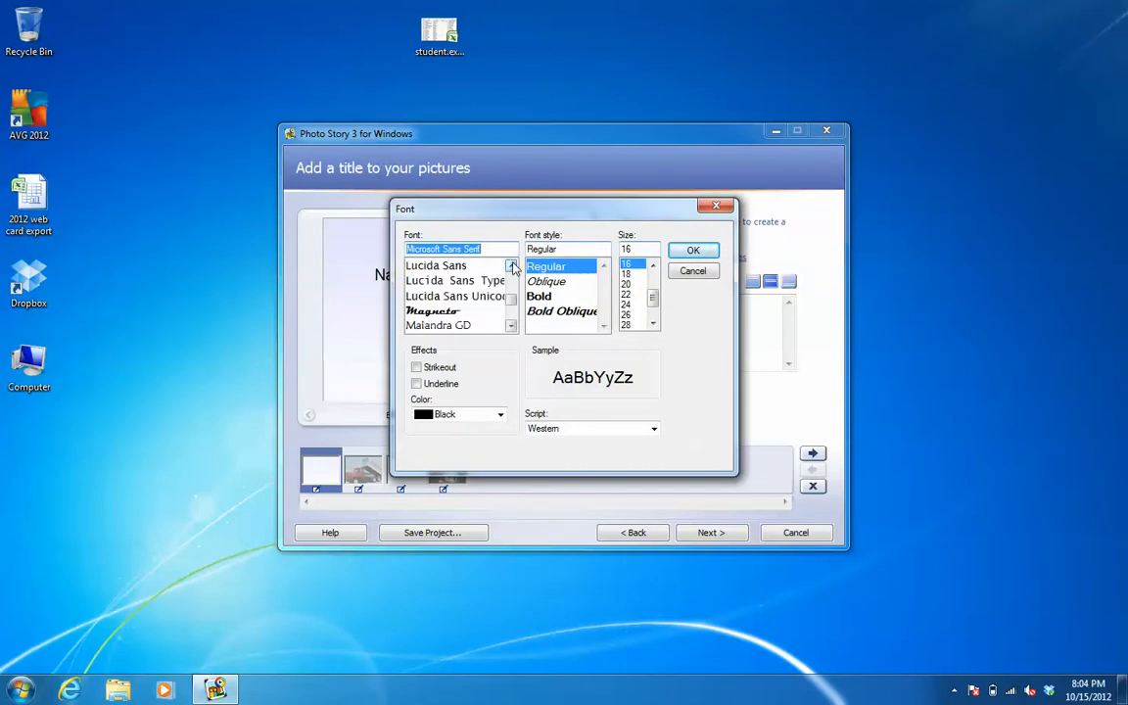
left_click(513, 268)
left_click(513, 267)
left_click(514, 267)
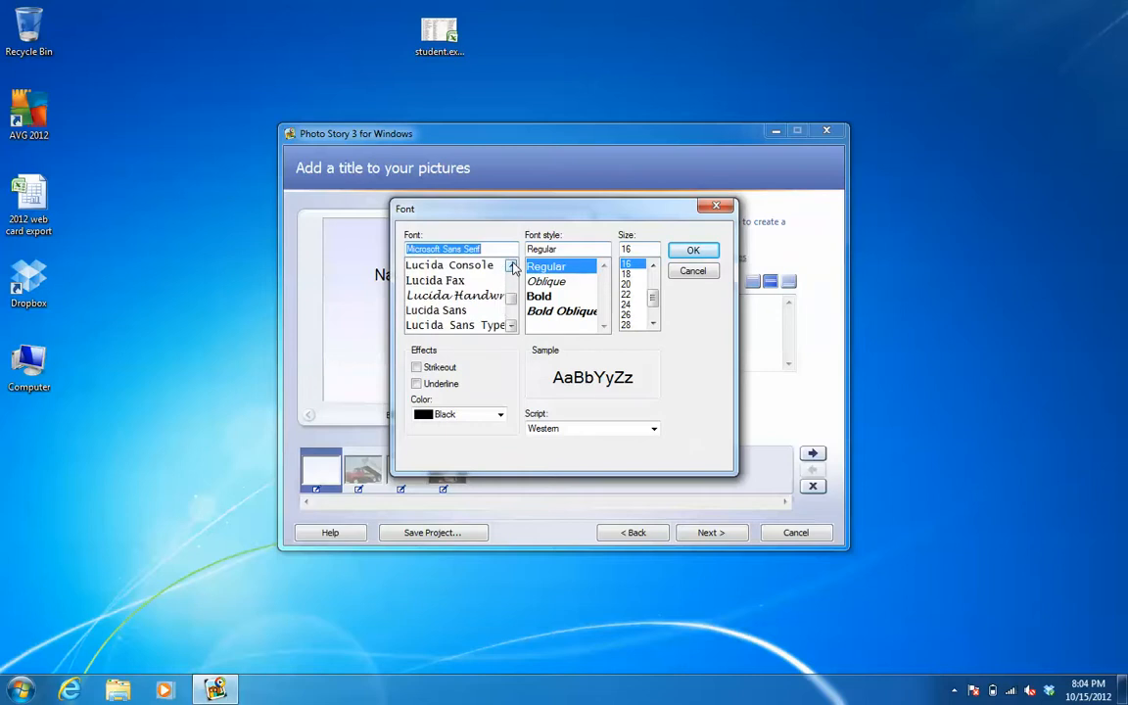
left_click(513, 267)
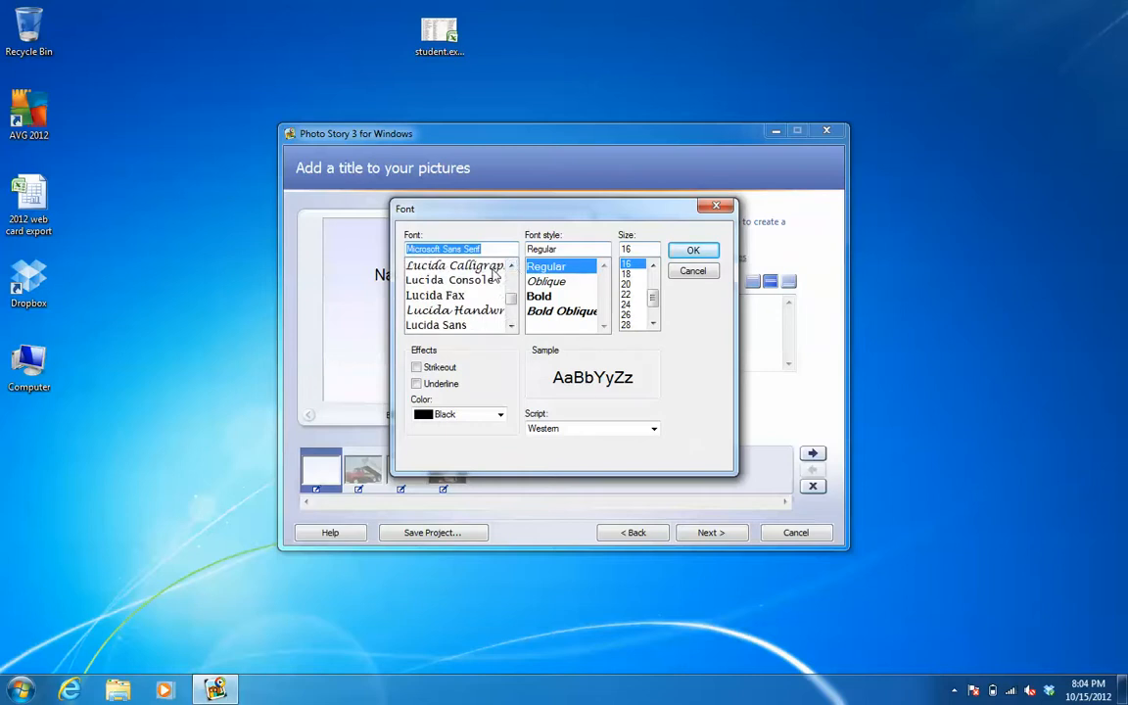
left_click(480, 265)
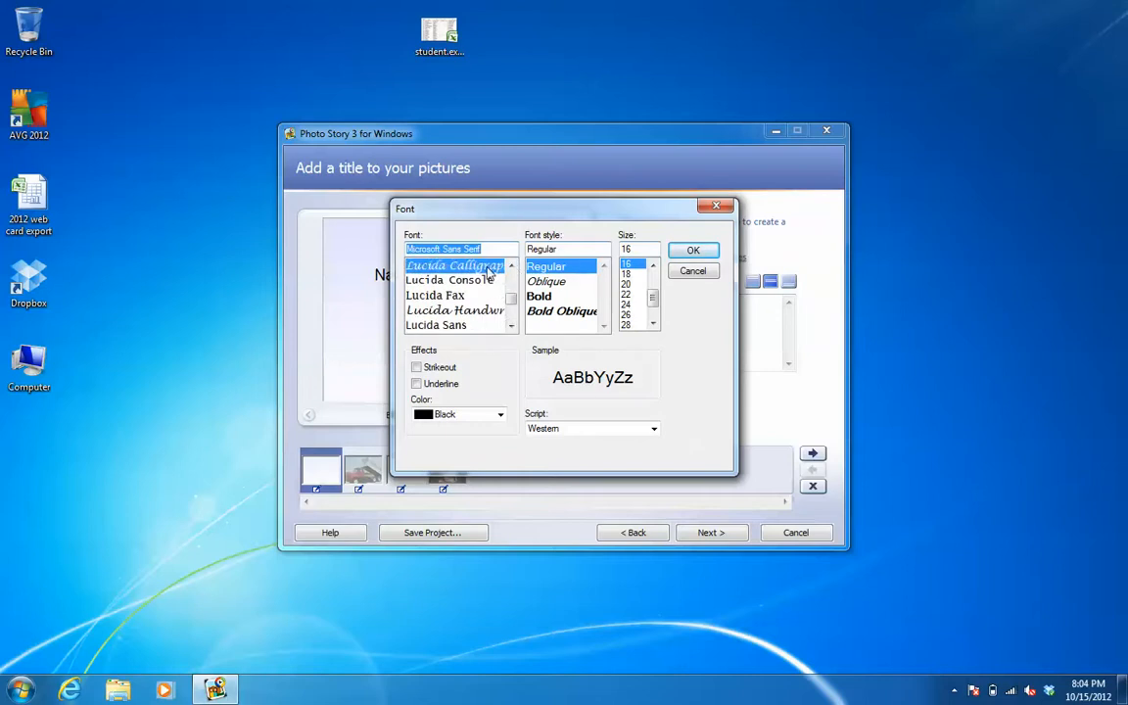
left_click(627, 293)
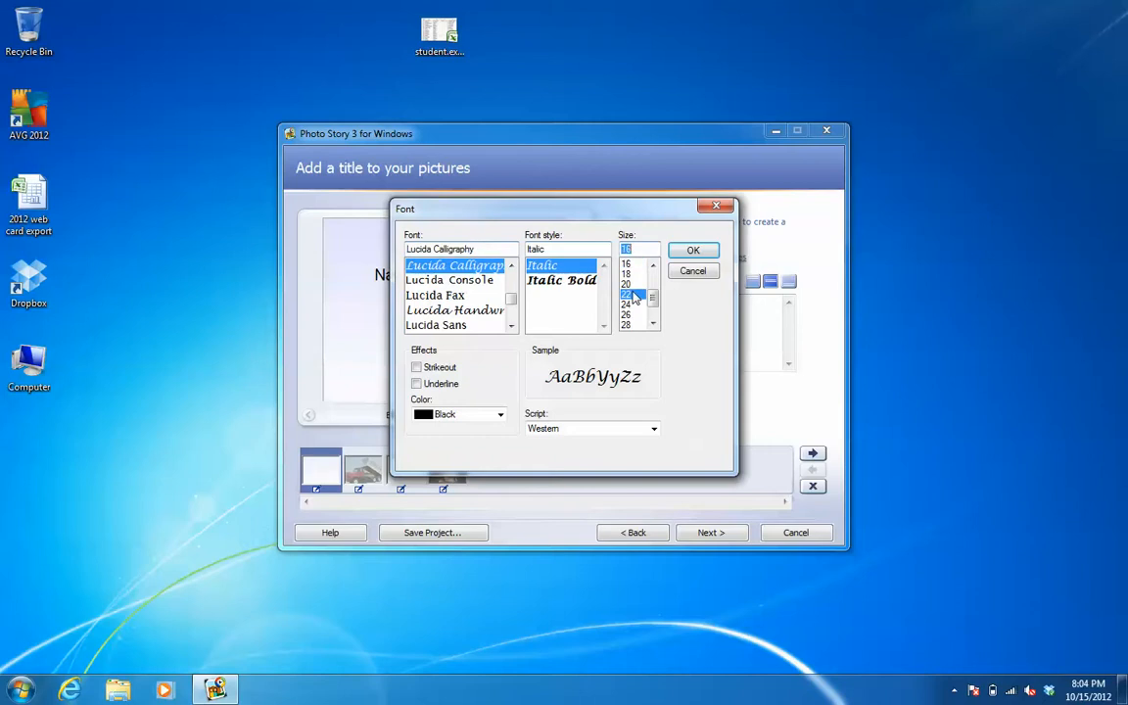
Set the title text color to Blue and apply the font settings
left_click(691, 253)
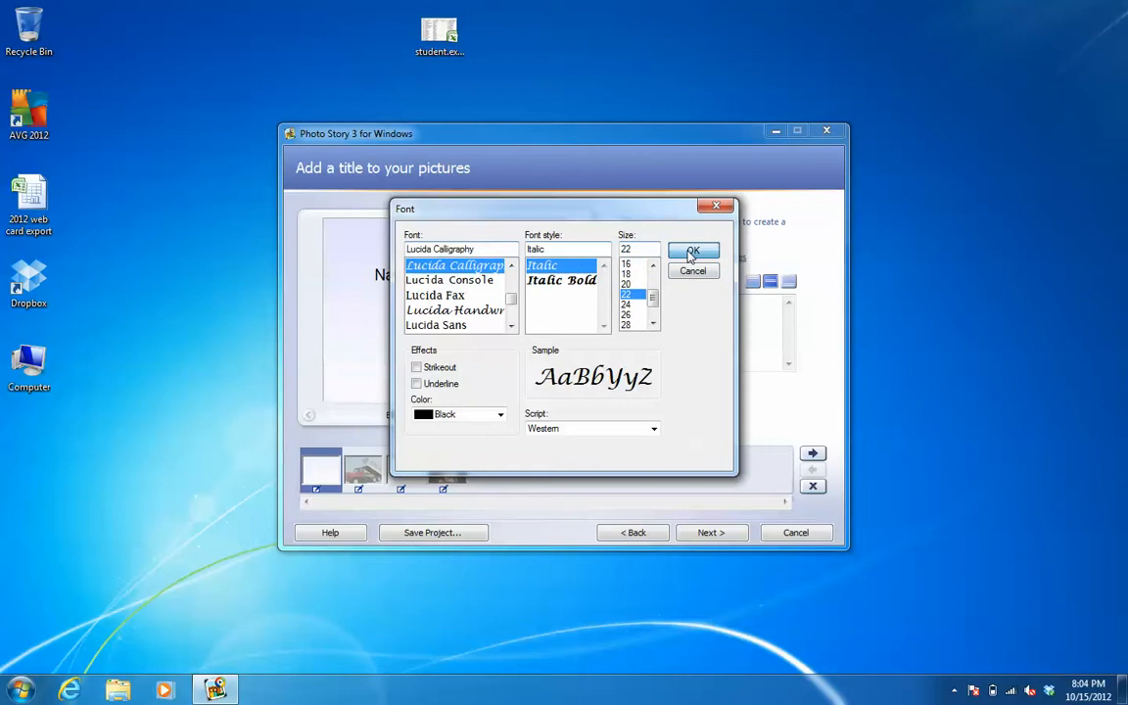
left_click(498, 416)
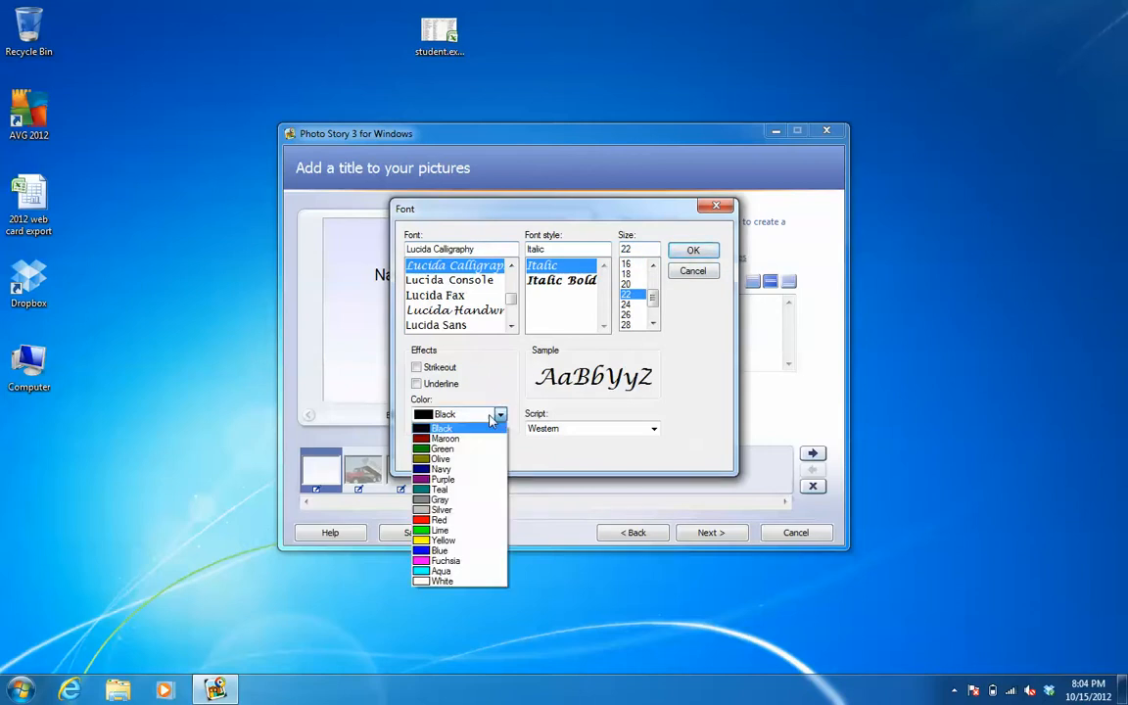
left_click(443, 550)
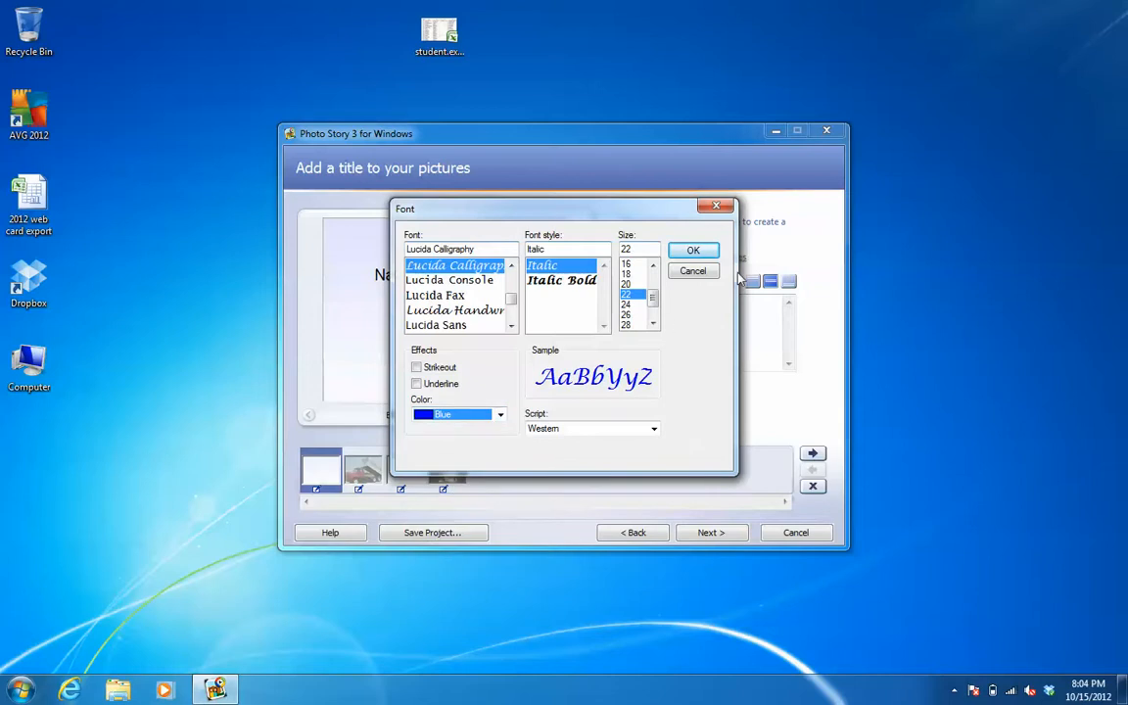
left_click(693, 252)
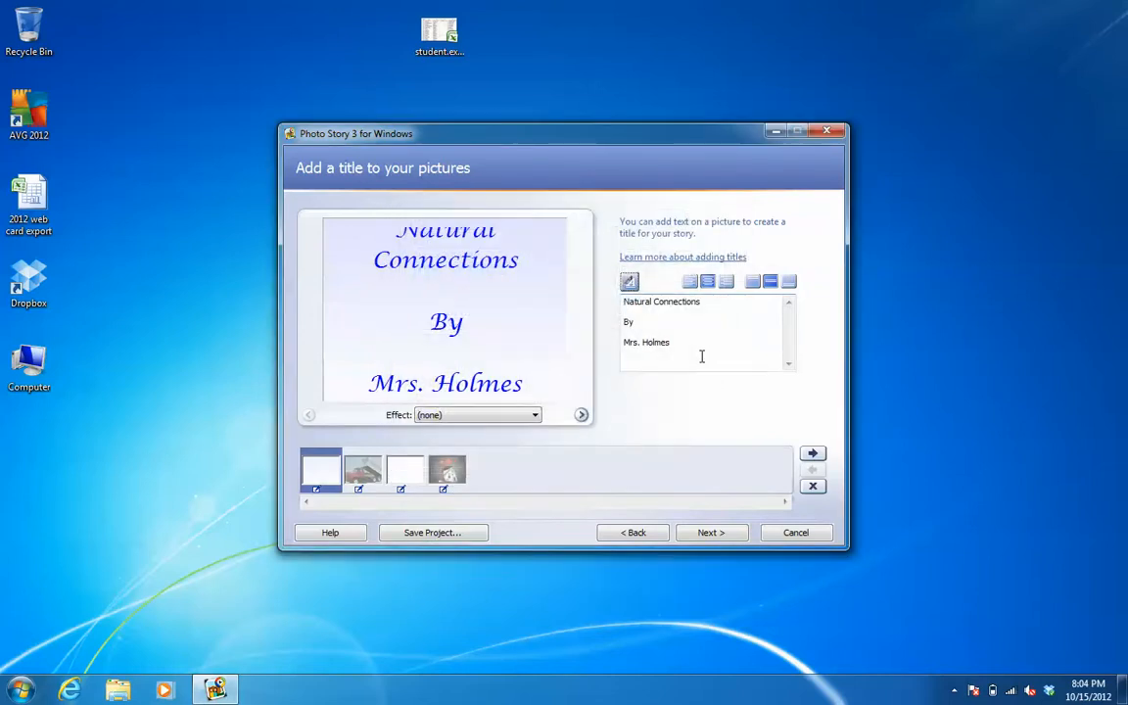
Reduce the font size of the title on the blue fade picture to 20
left_click(631, 283)
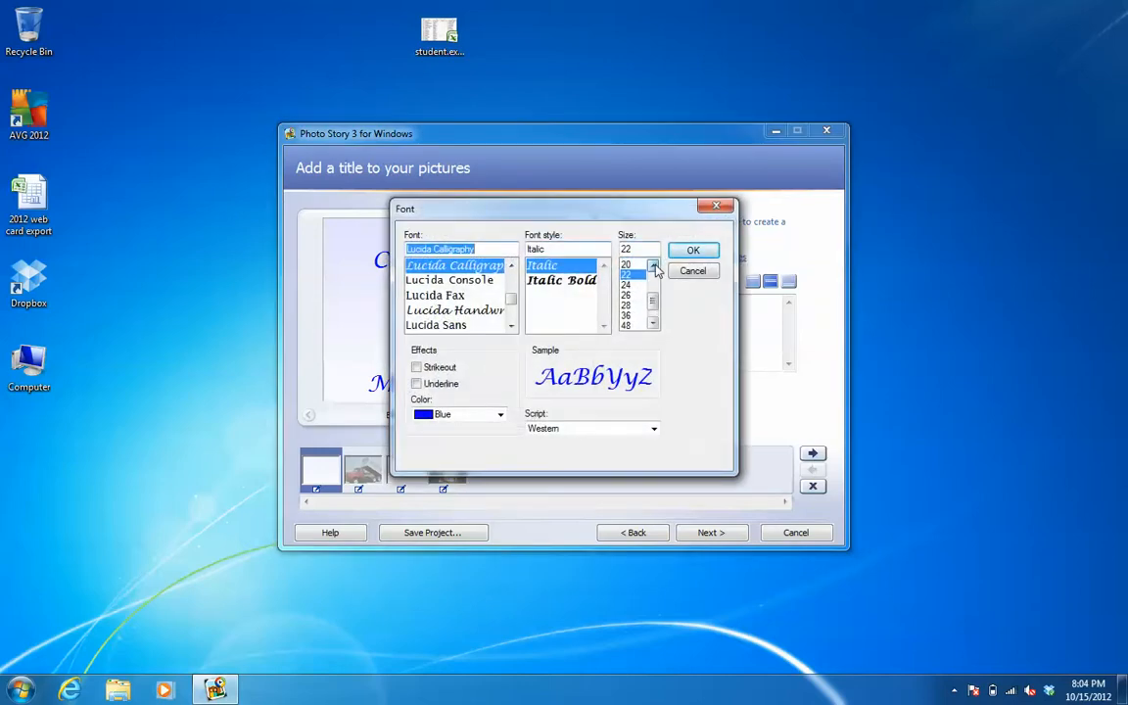
scroll(639, 282, "up", 1)
left_click(629, 274)
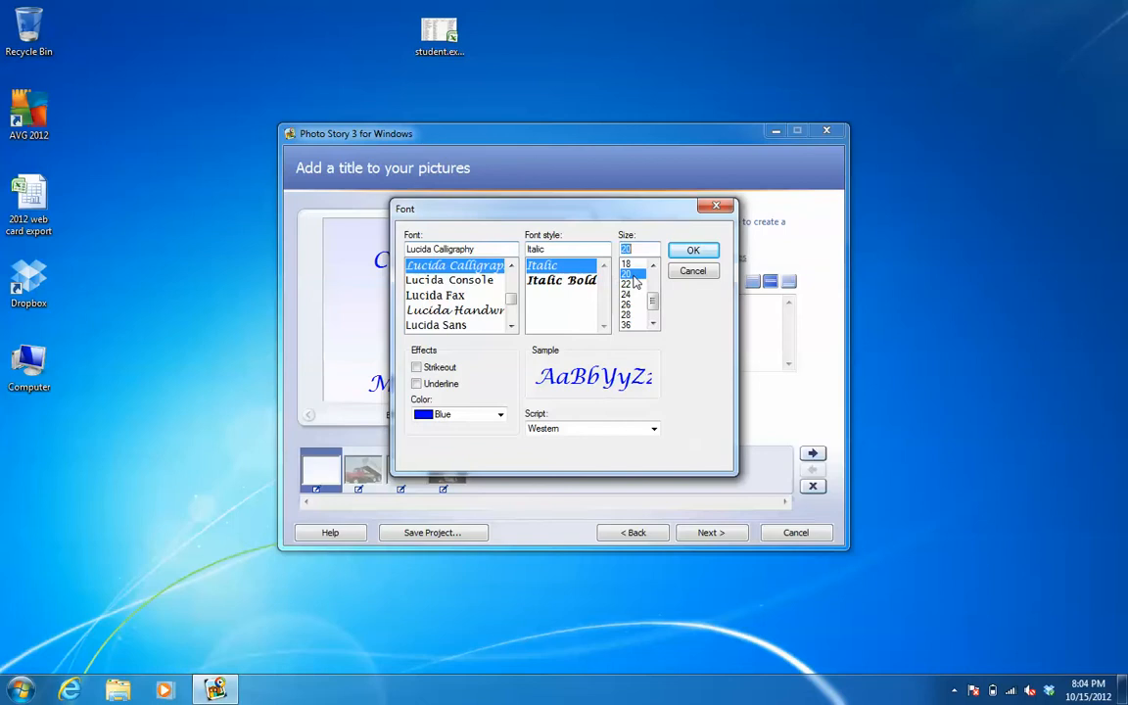
left_click(693, 252)
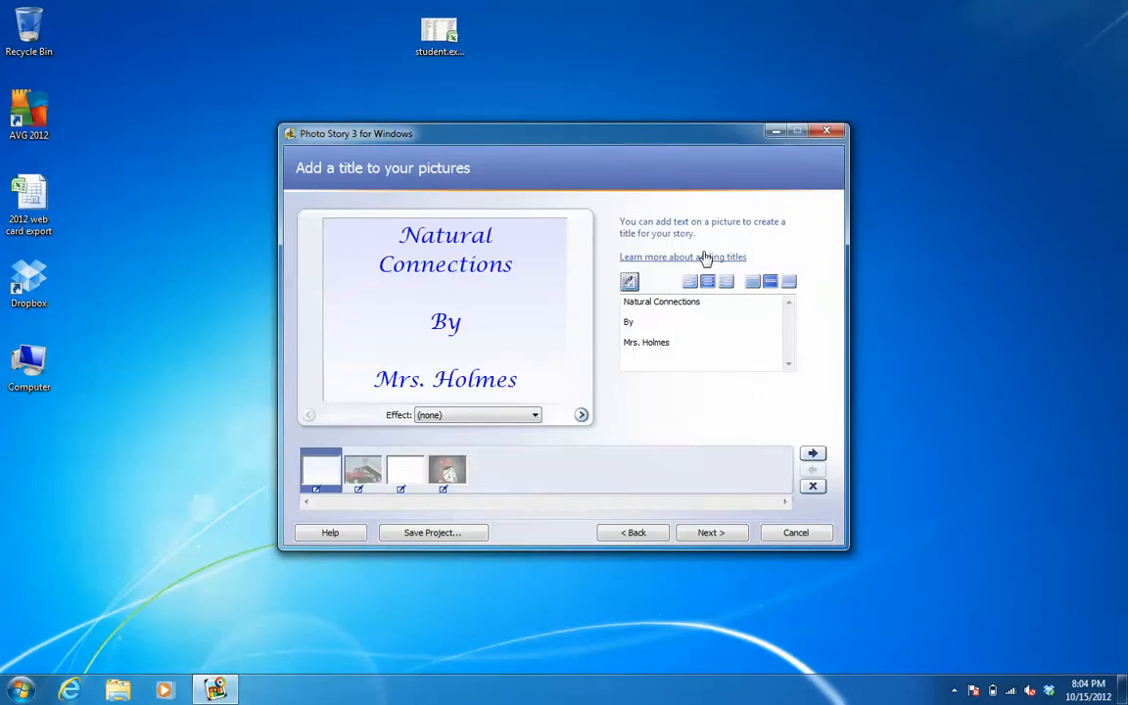
Preview the automatic motion of the dump truck picture from its motion settings, and close them without changes
left_click(710, 533)
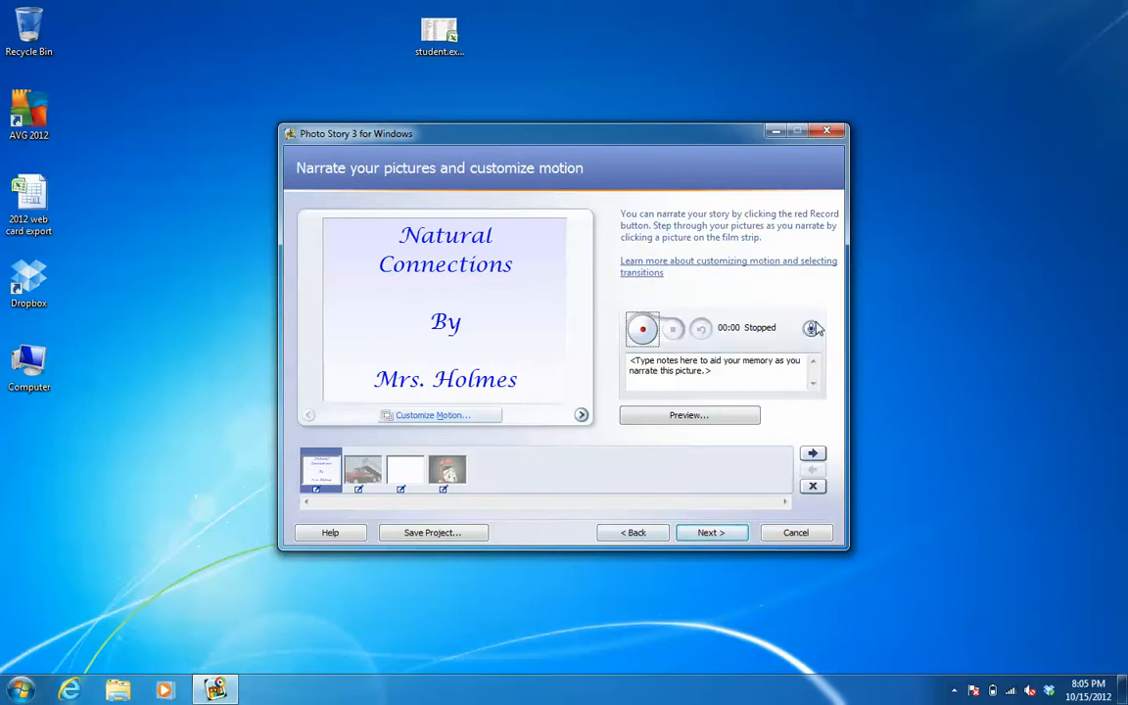
left_click(720, 535)
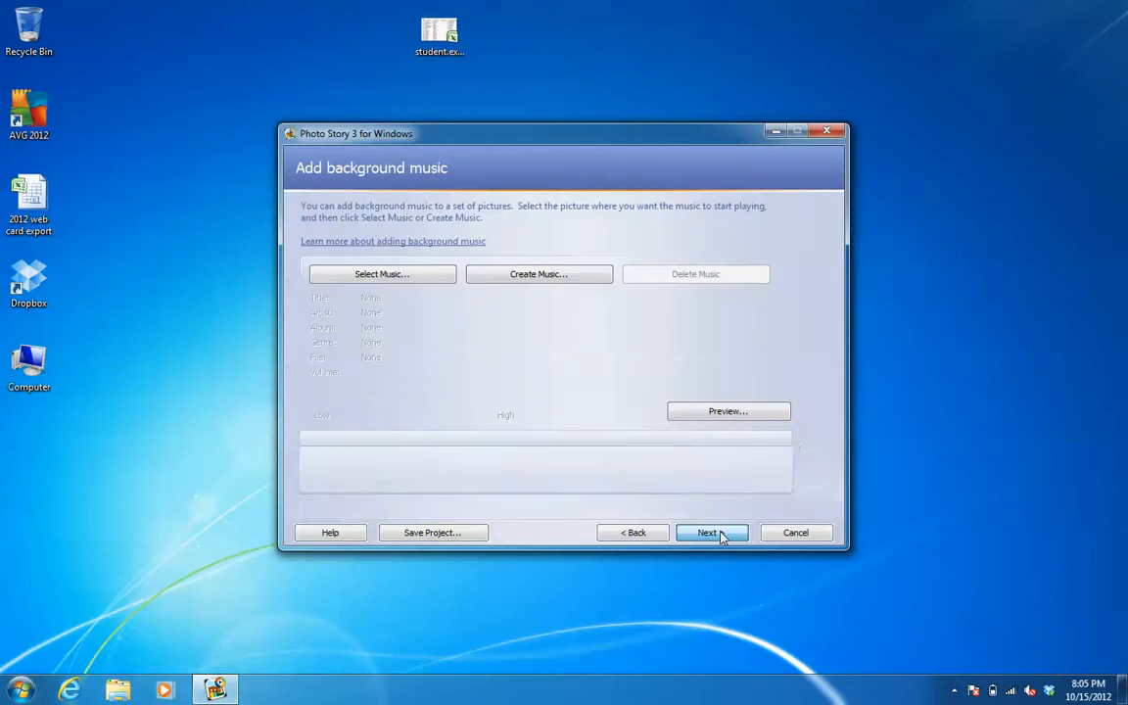
left_click(639, 533)
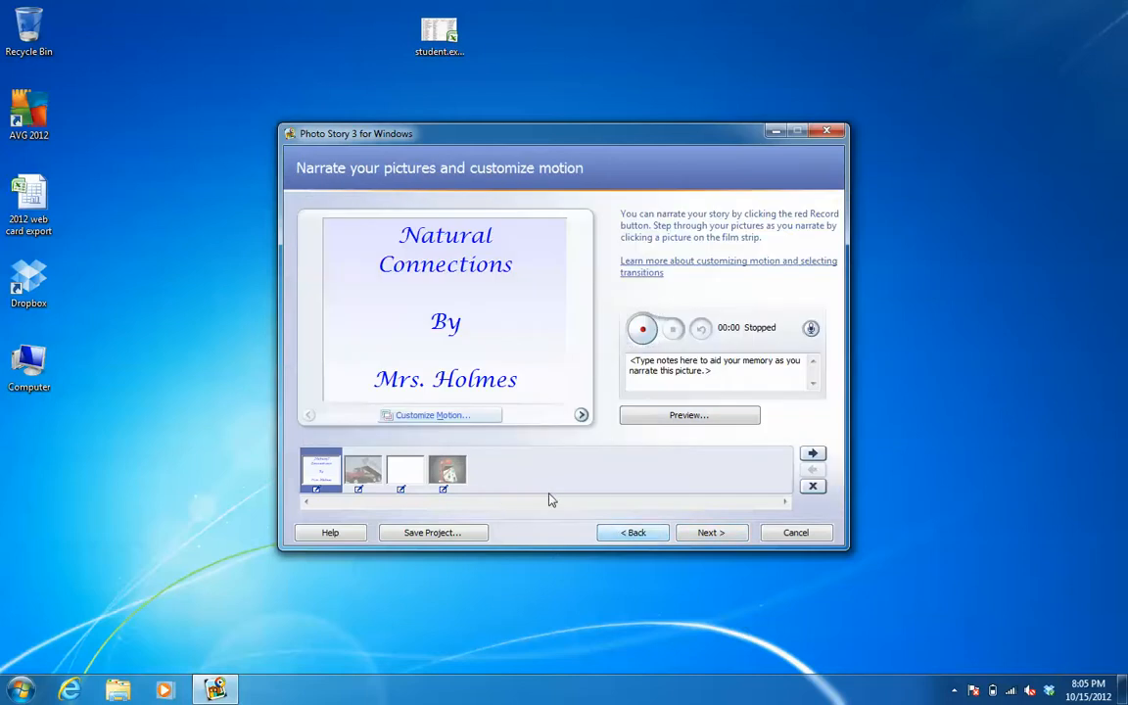
left_click(359, 474)
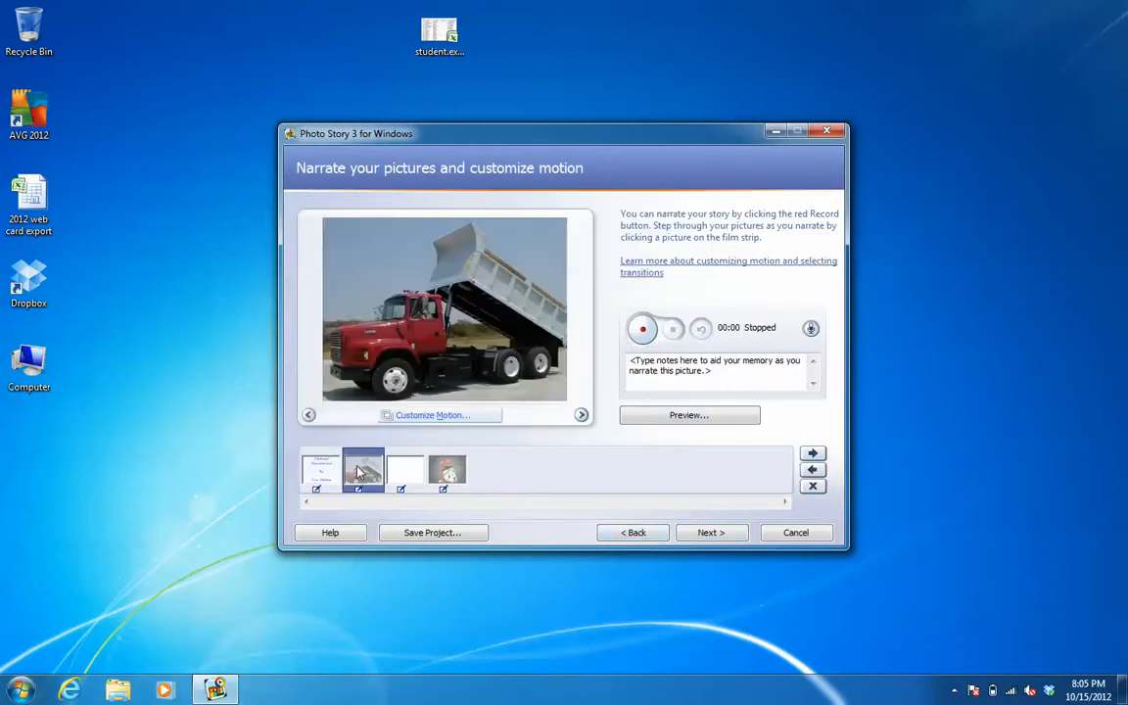
left_click(446, 416)
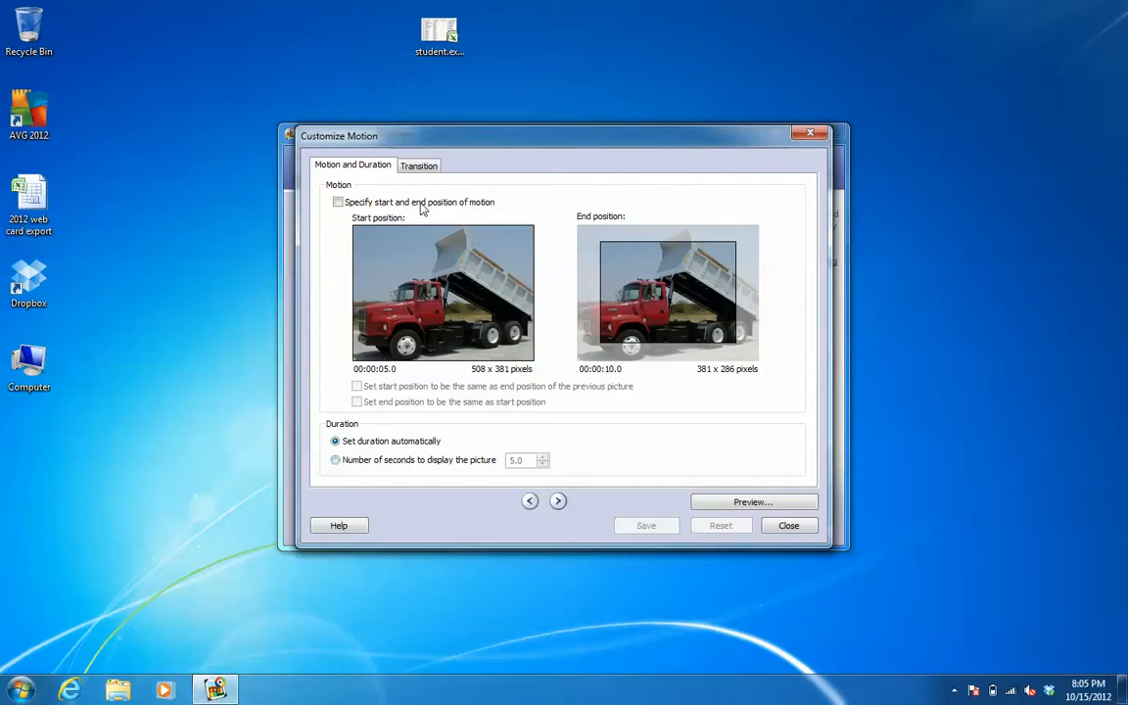
left_click(714, 504)
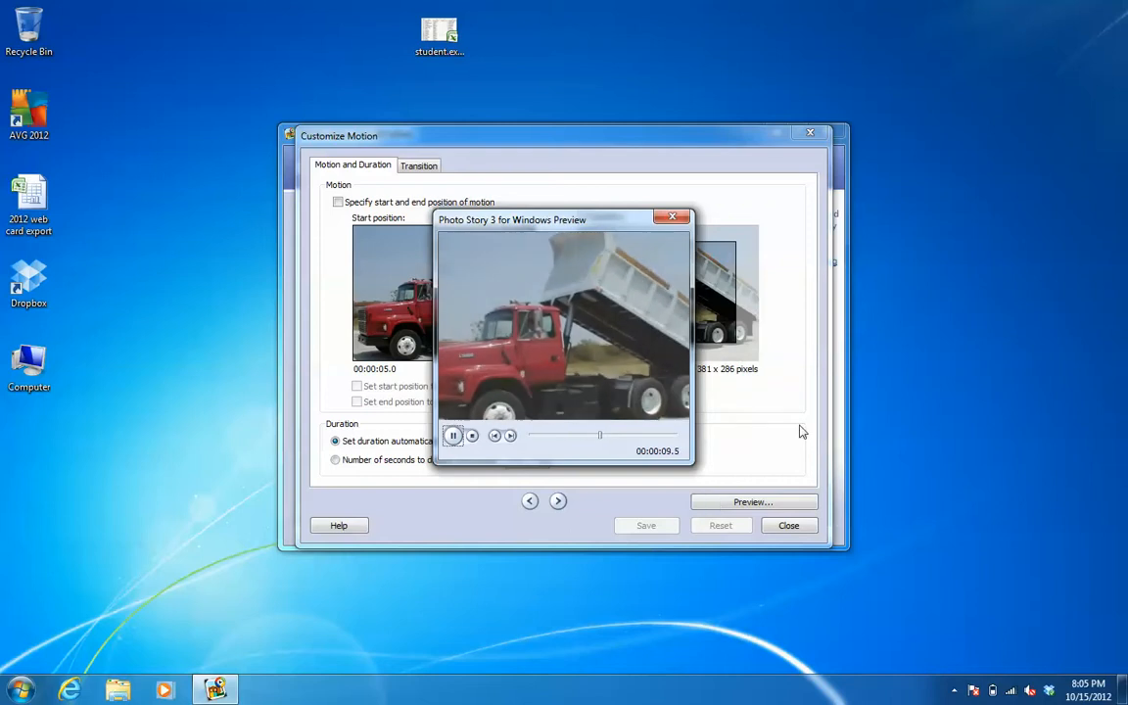
left_click(674, 218)
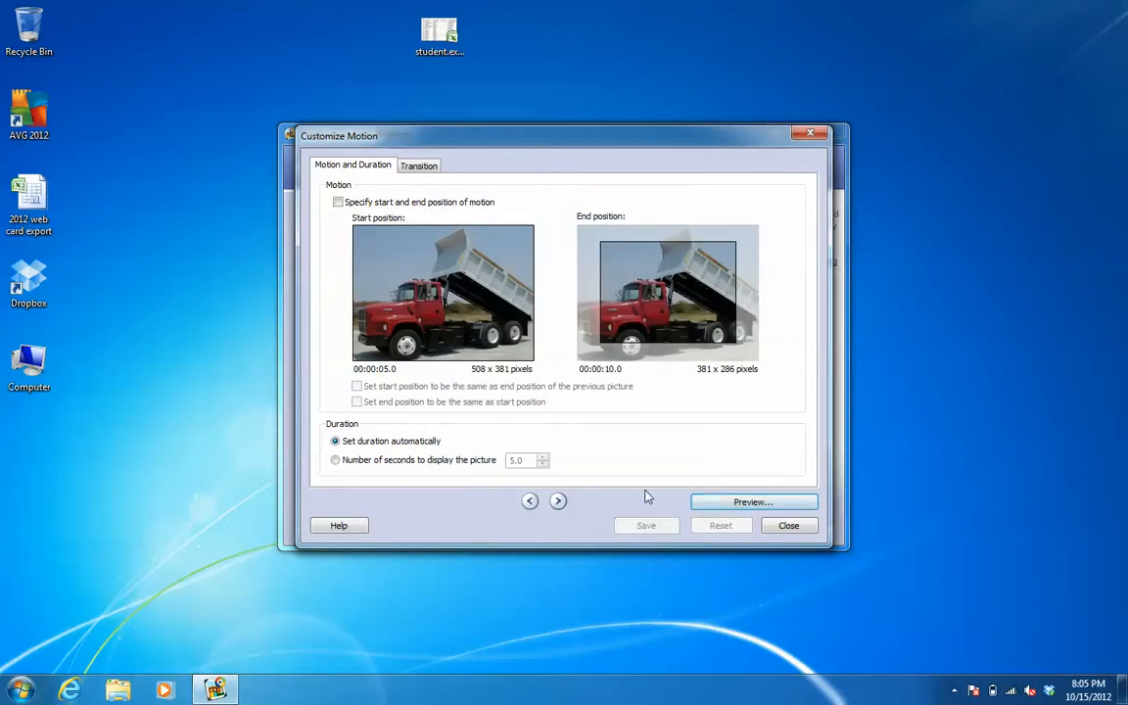
left_click(791, 526)
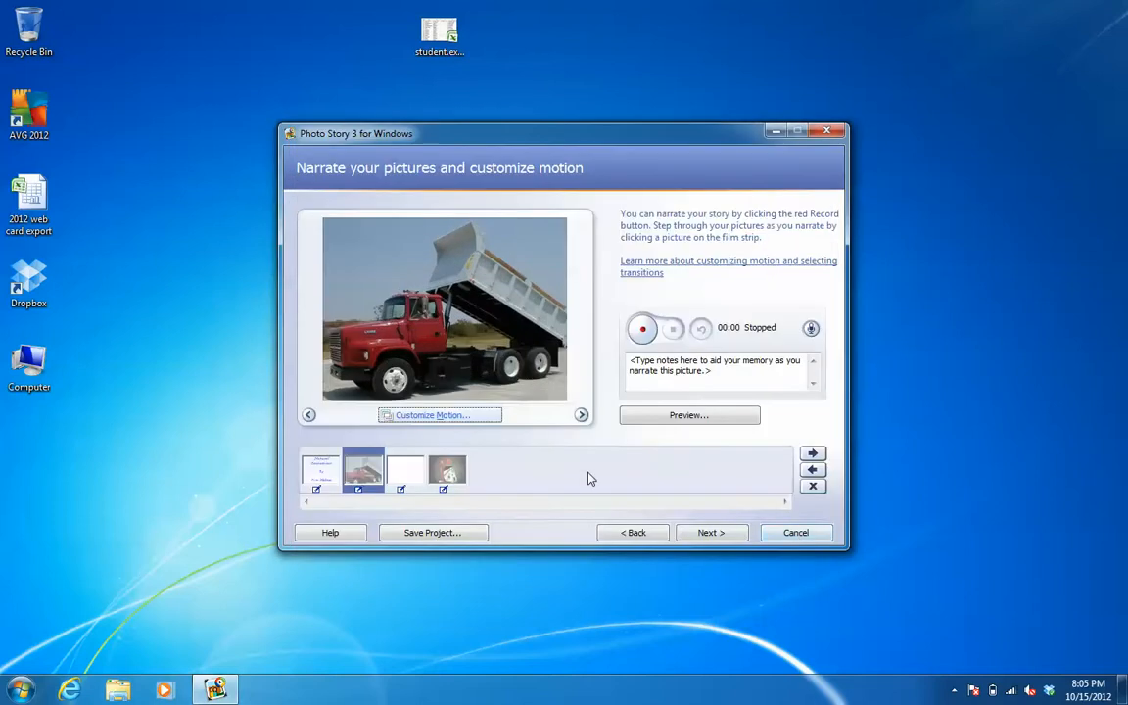
Title the white background picture "Here is a dump truck." and move it ahead of the dump truck picture in the film strip
left_click(408, 478)
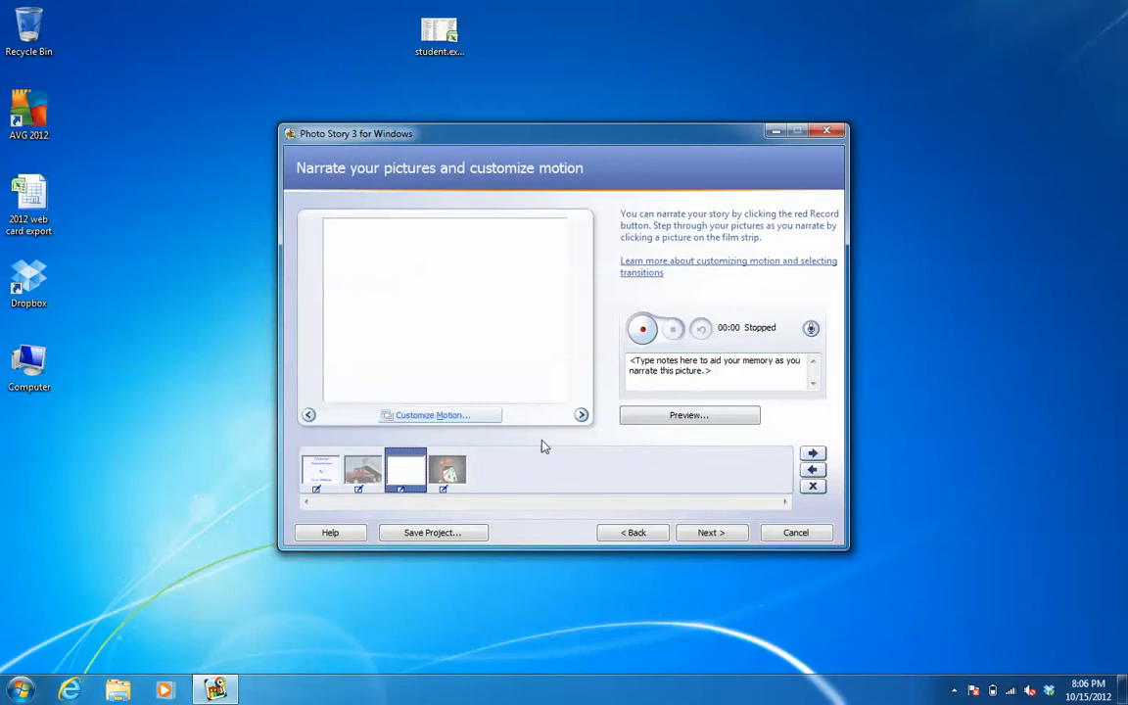
left_click(612, 530)
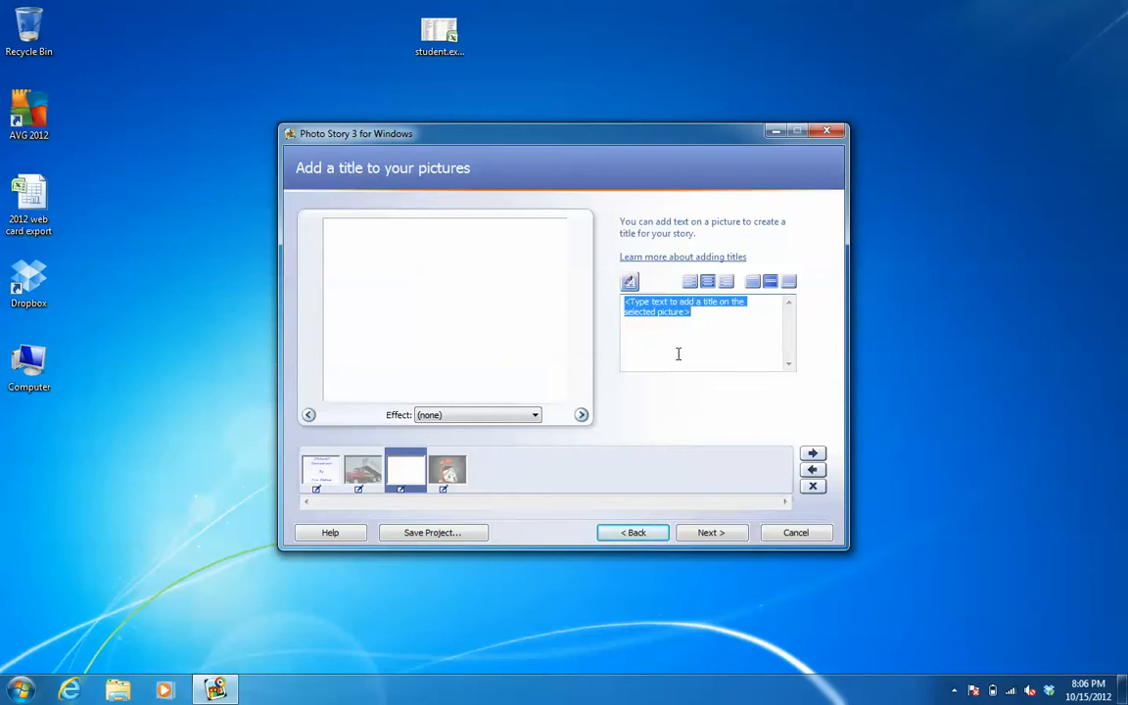
type("He")
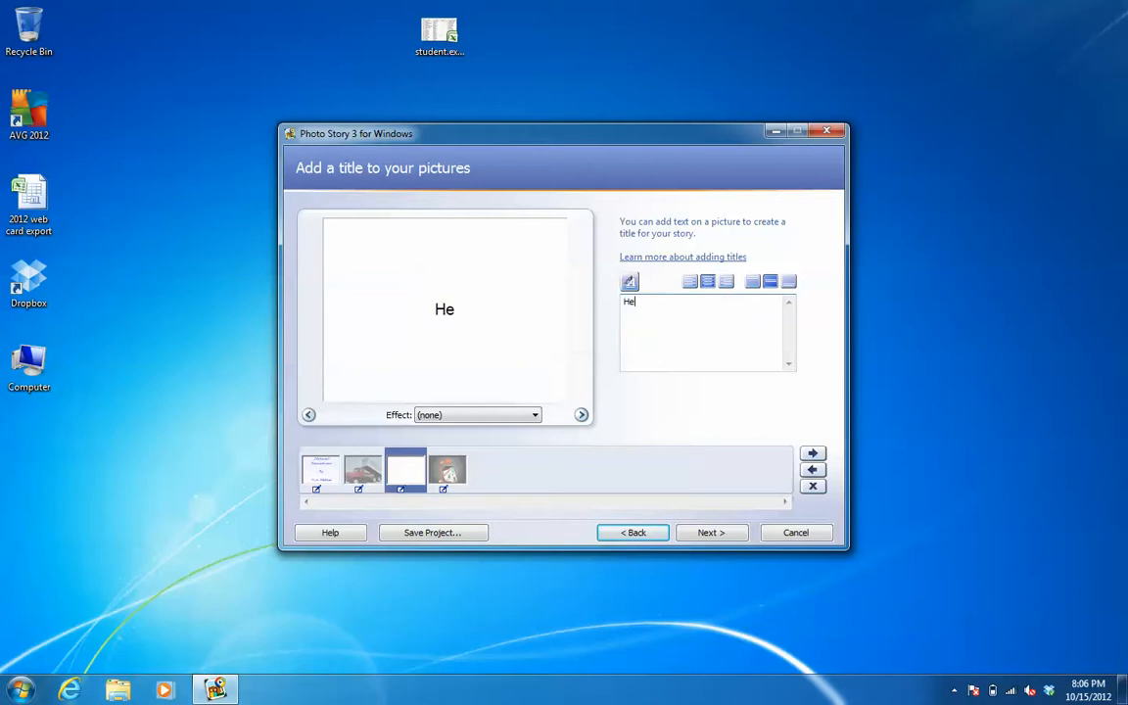
type("re is a dum")
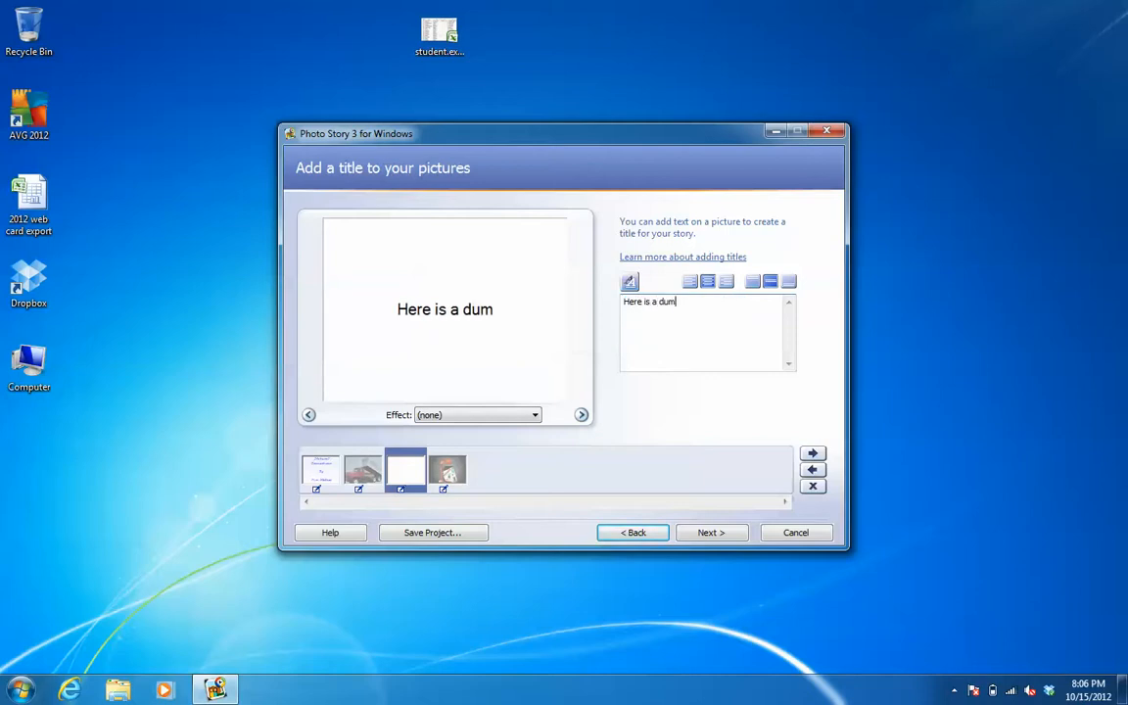
type("p truck")
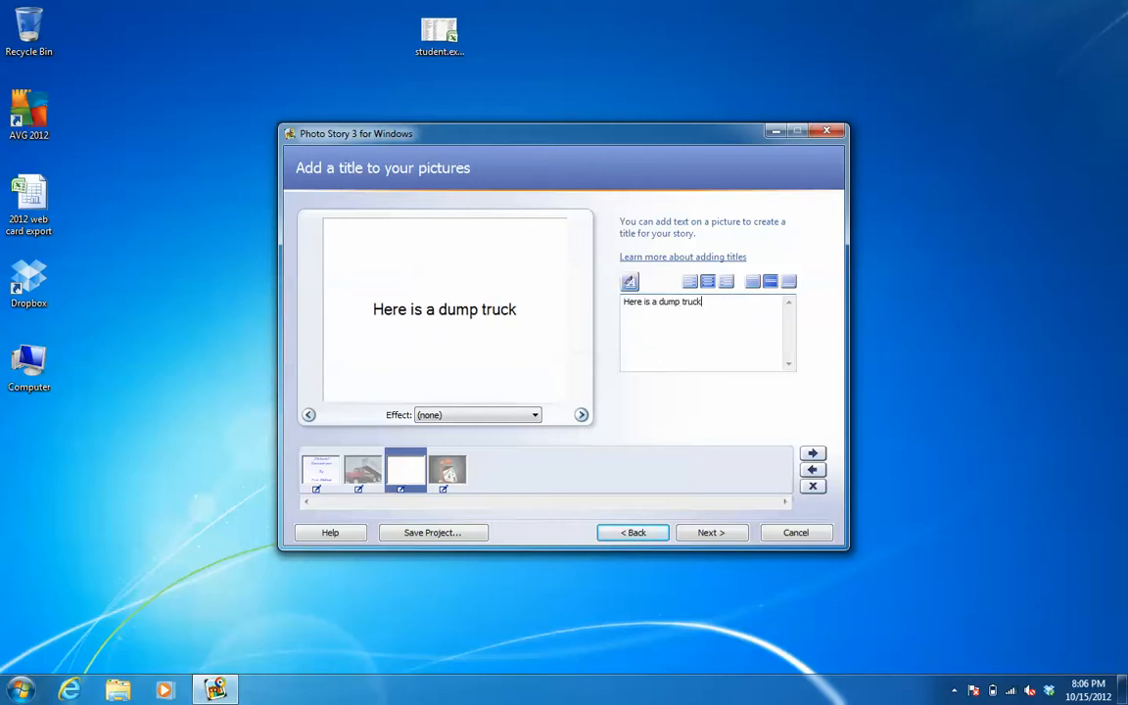
type(".")
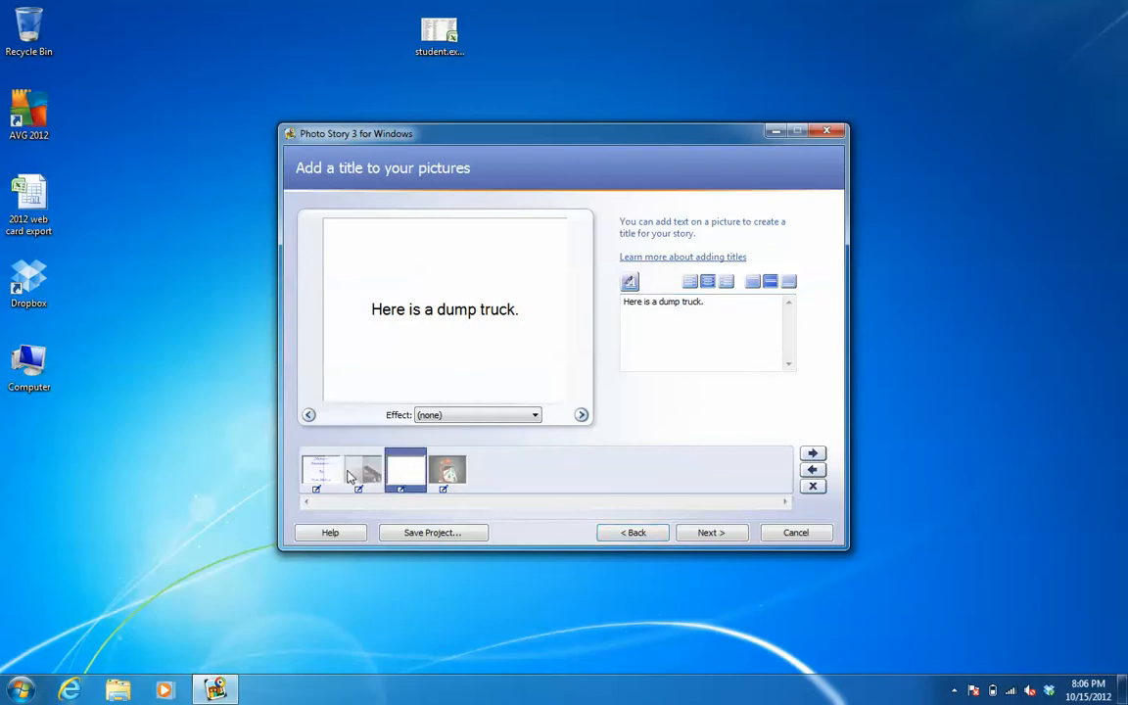
left_click_drag(351, 468, 368, 468)
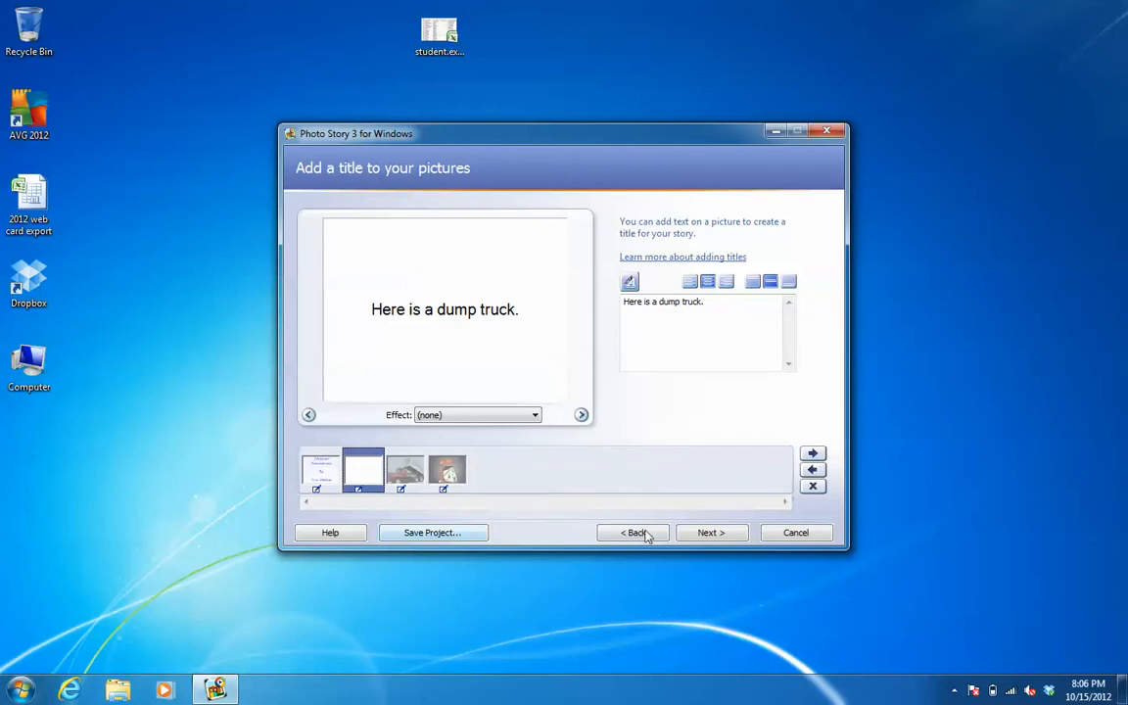
Import the "white background" picture from My Pictures again and place it just before the Shootaway picture
left_click(449, 475)
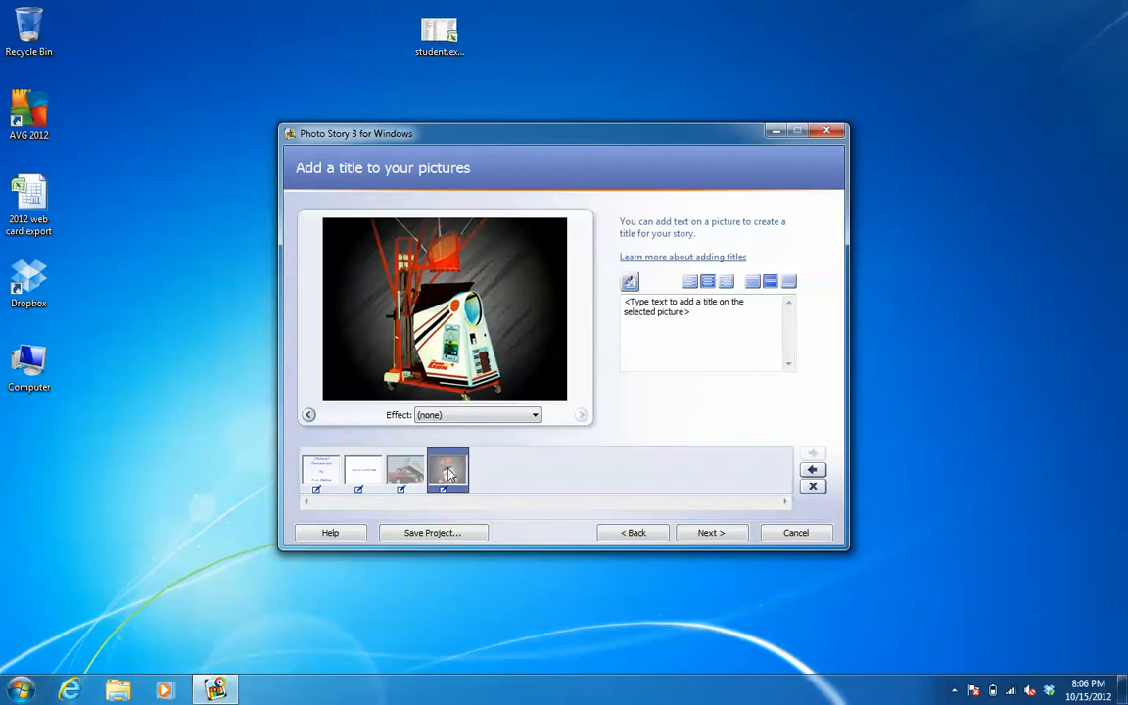
left_click(635, 532)
left_click(709, 361)
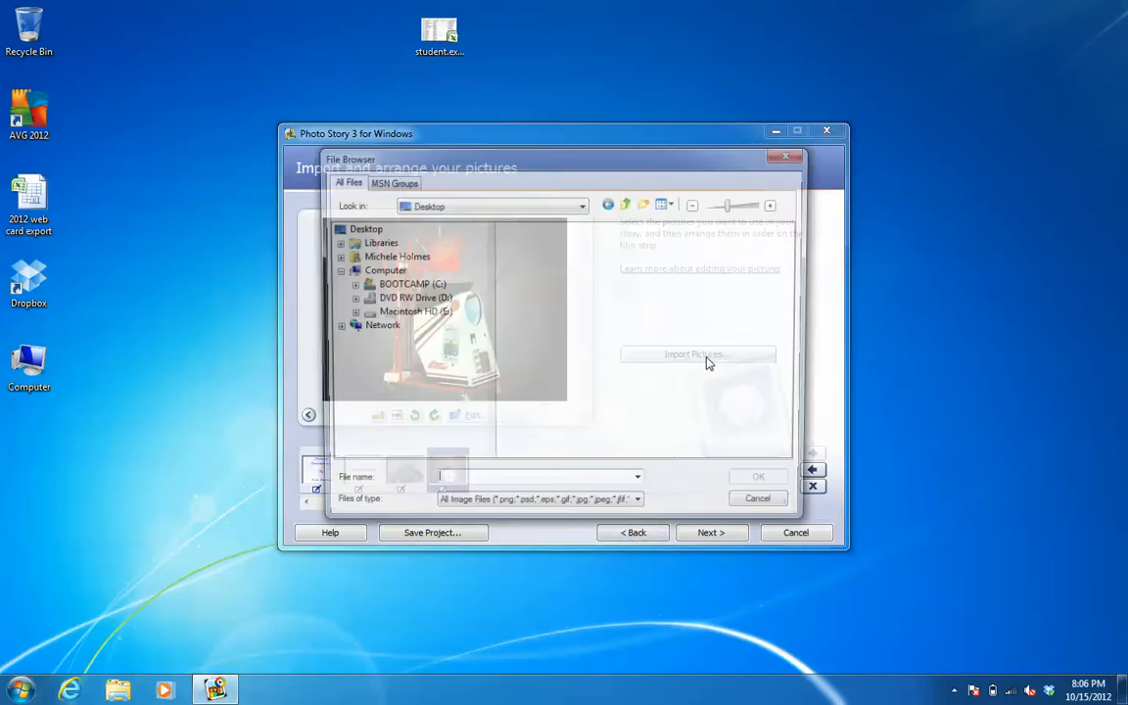
left_click(672, 389)
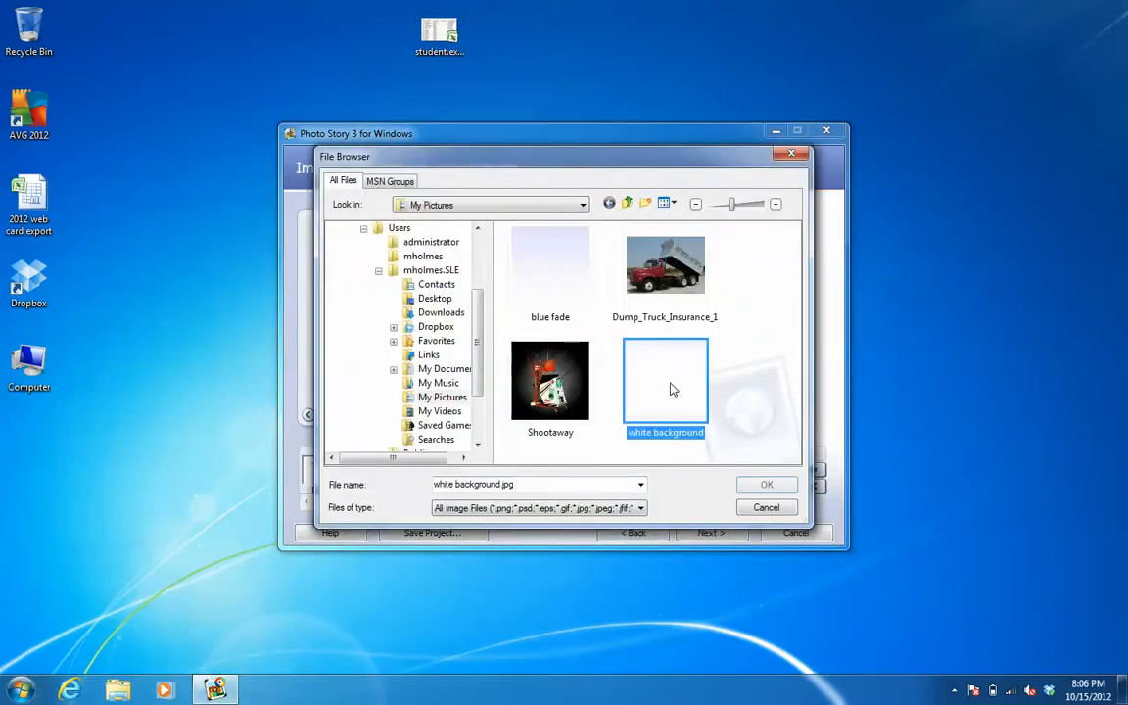
left_click(767, 484)
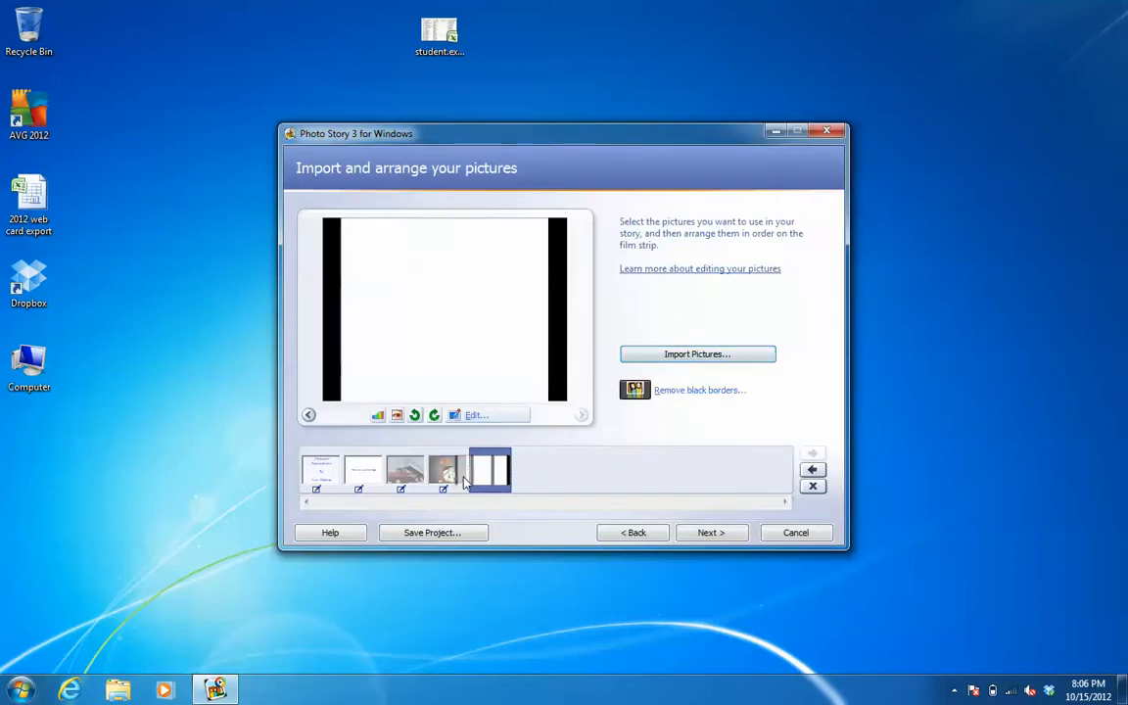
left_click_drag(466, 482, 426, 488)
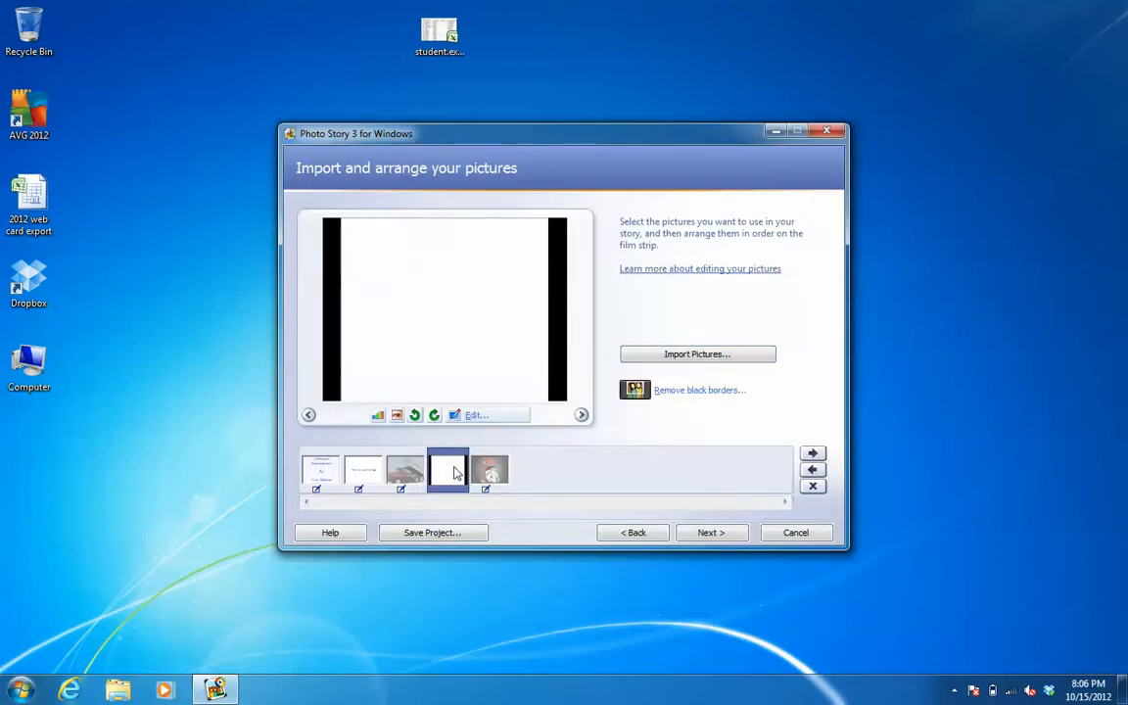
Title the second white background picture "This is a shooting machine for basketball." and proceed to the narration stage
left_click(705, 535)
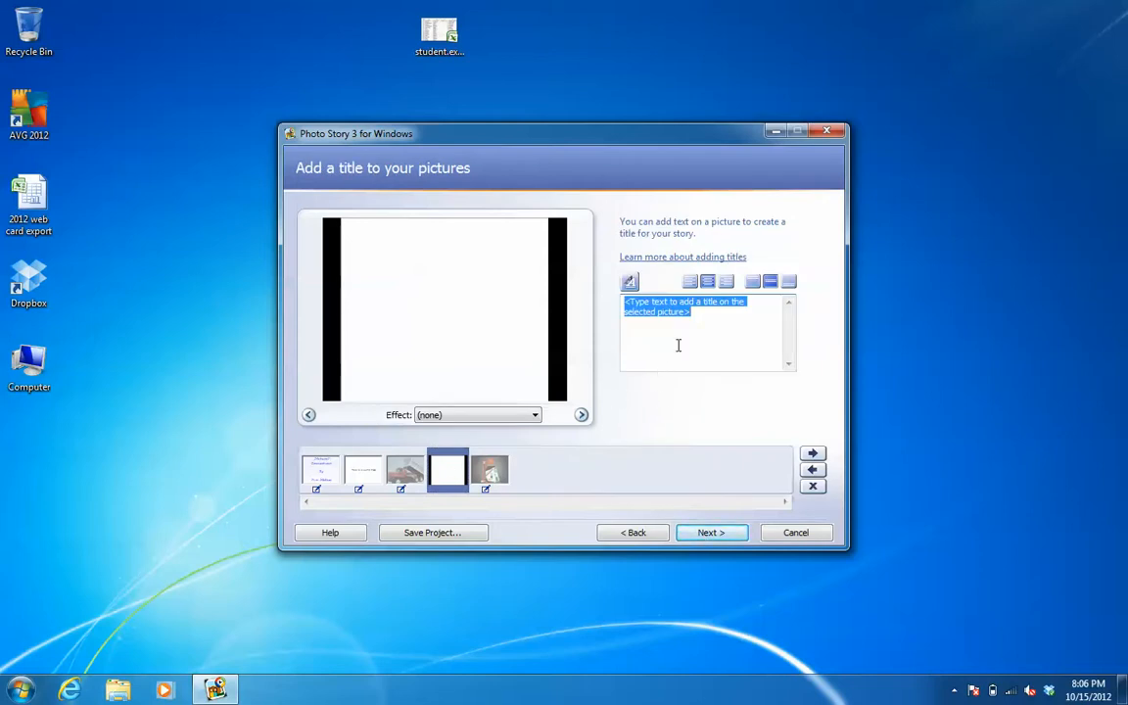
type("T")
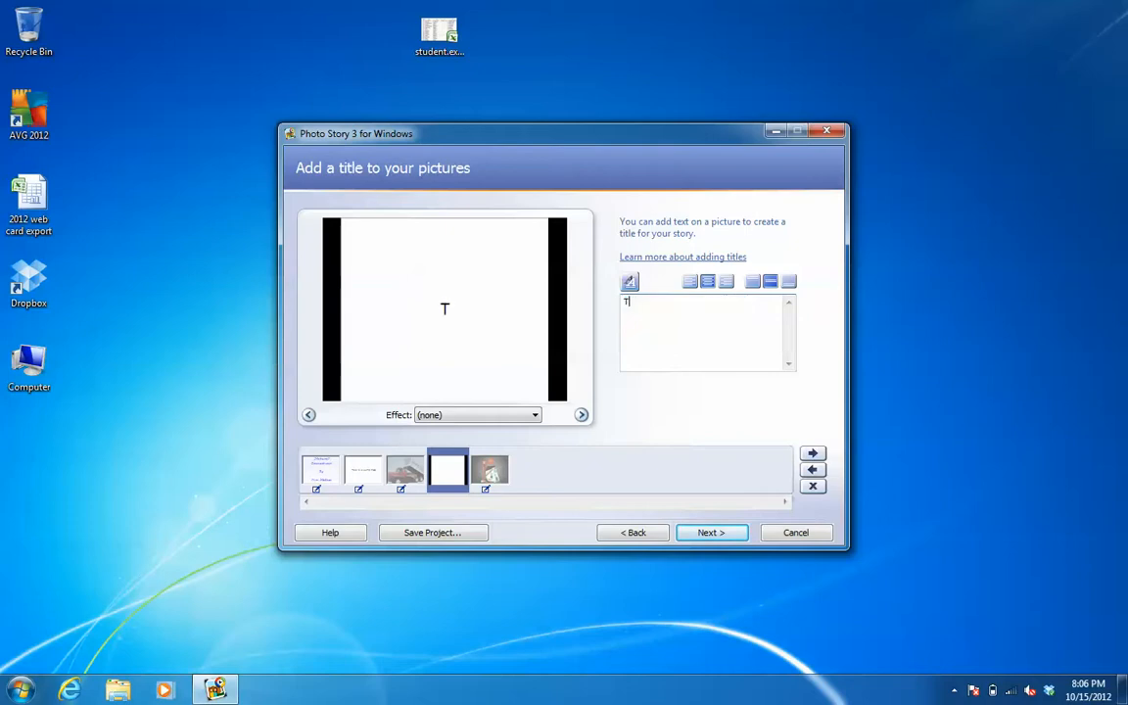
type("his is a shooting machine for basek")
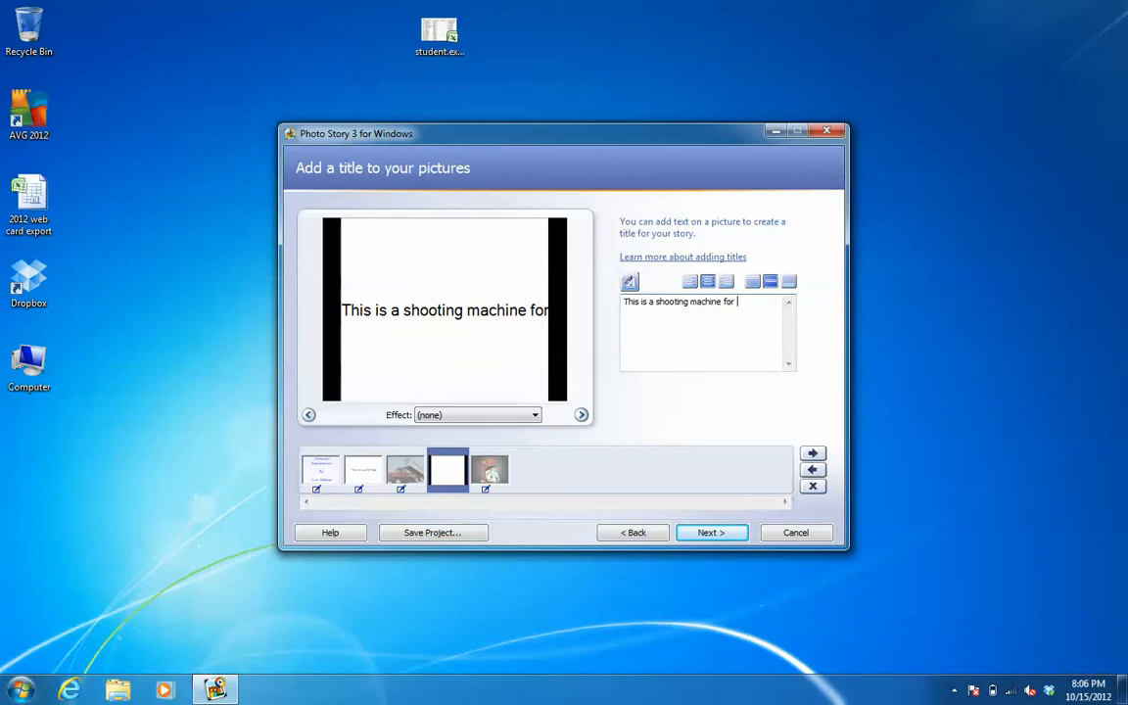
key("BackSpace")
key("BackSpace")
type("ke")
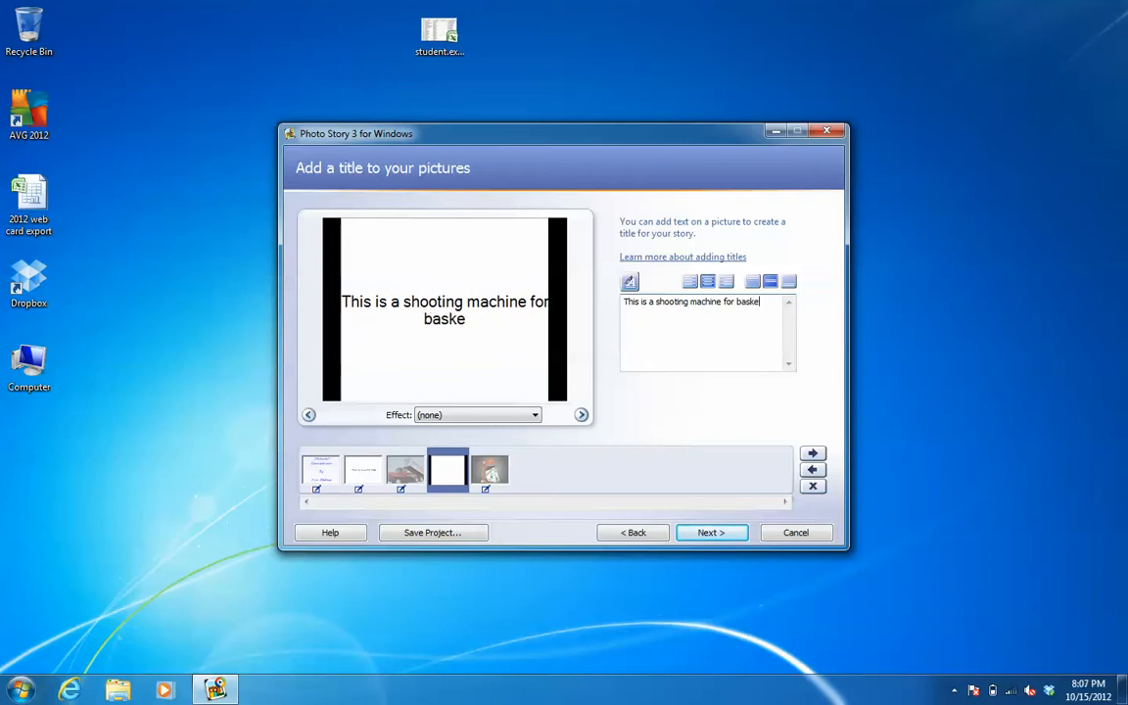
type("tball.")
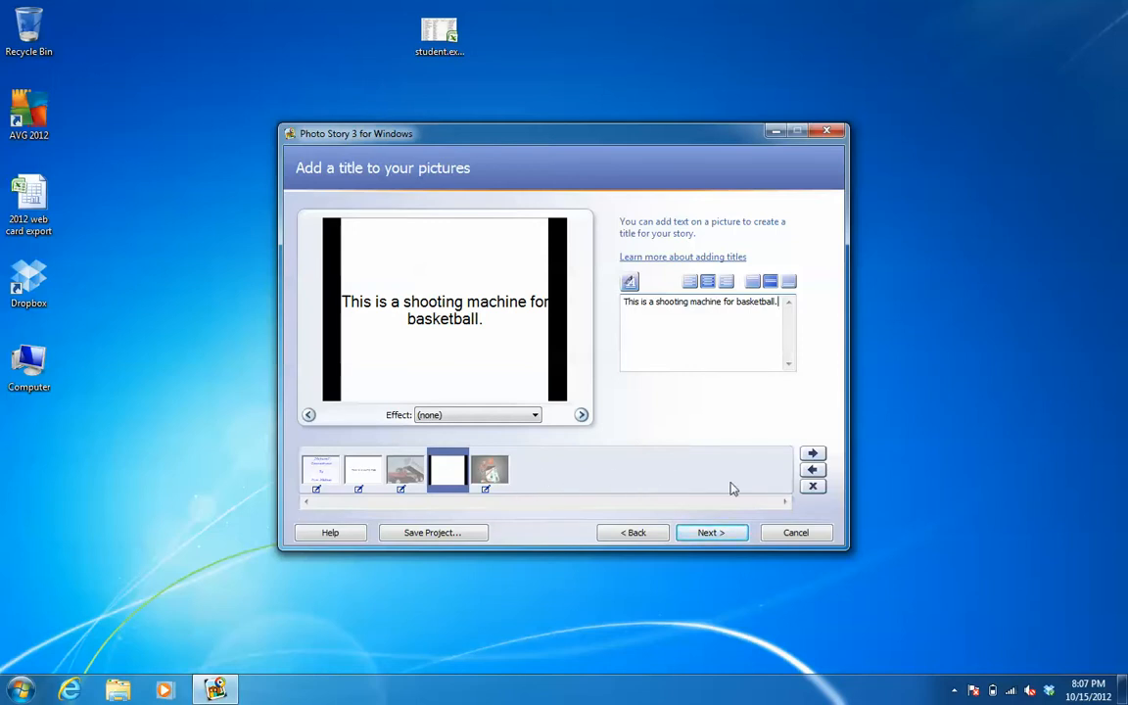
left_click(728, 537)
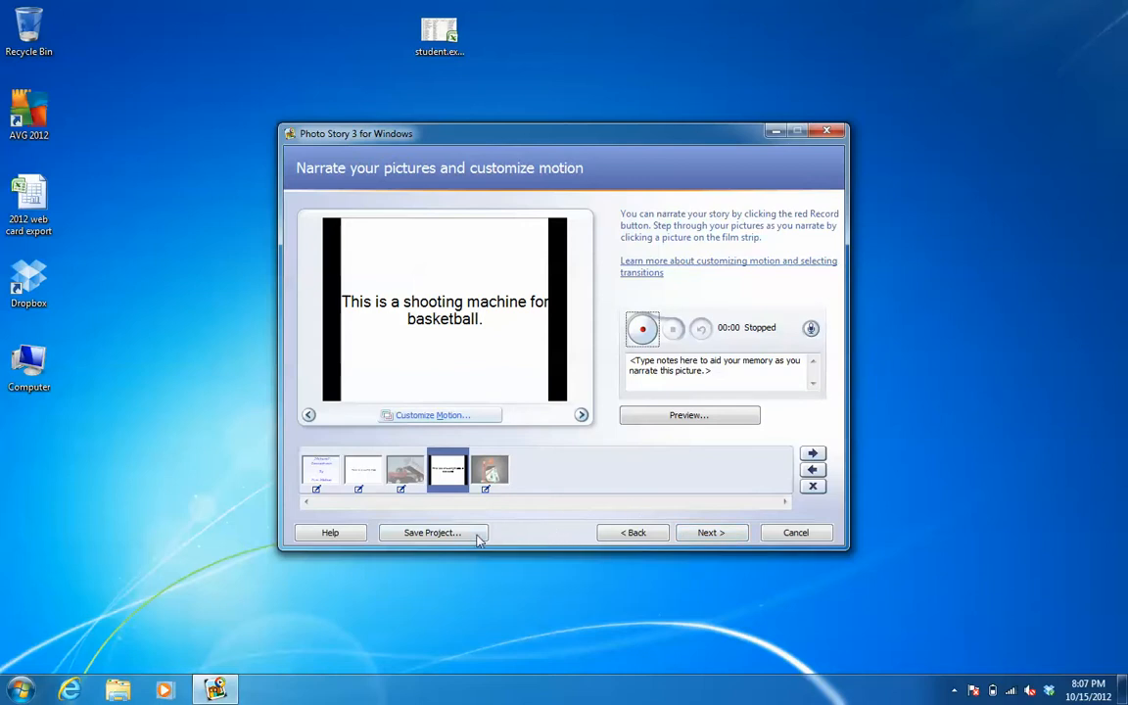
Save the project as "Natural Connections" in the Documents library
left_click(431, 532)
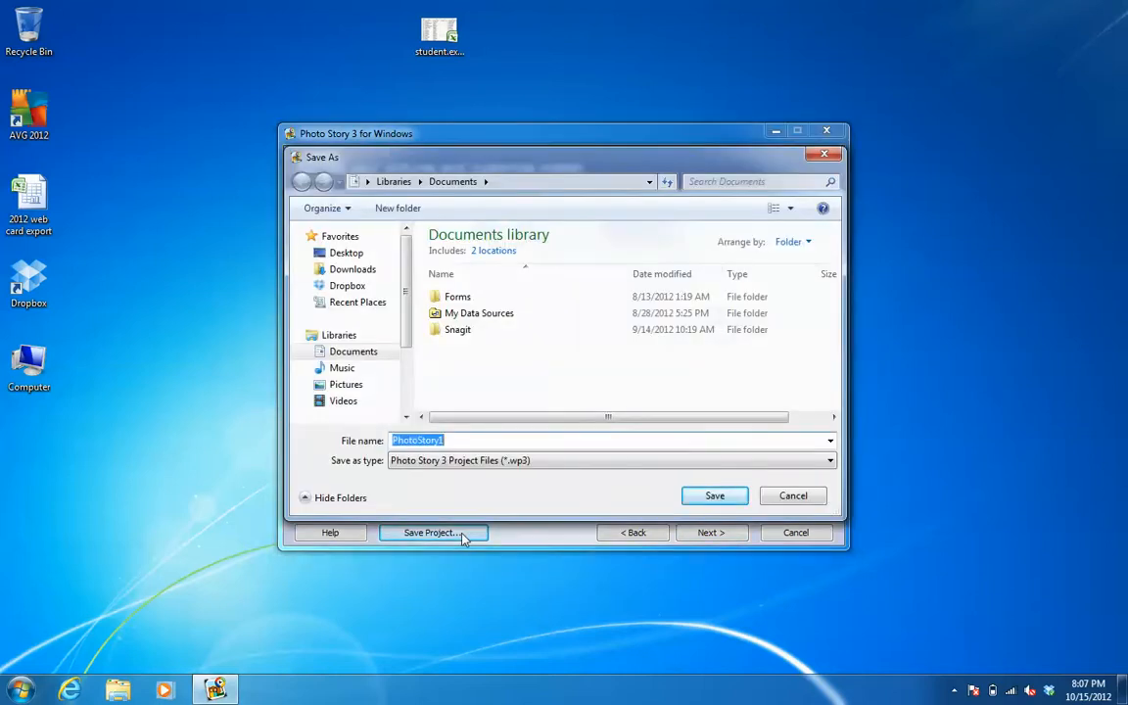
type("Natural Connection")
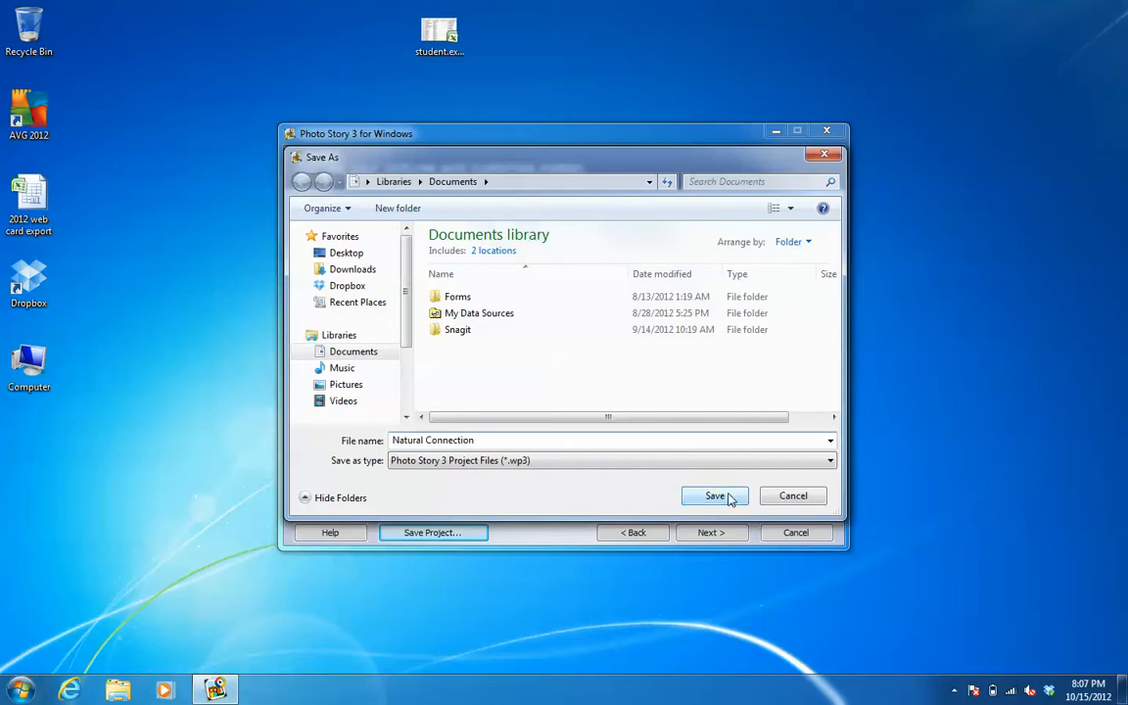
left_click(480, 441)
type("s")
left_click(715, 495)
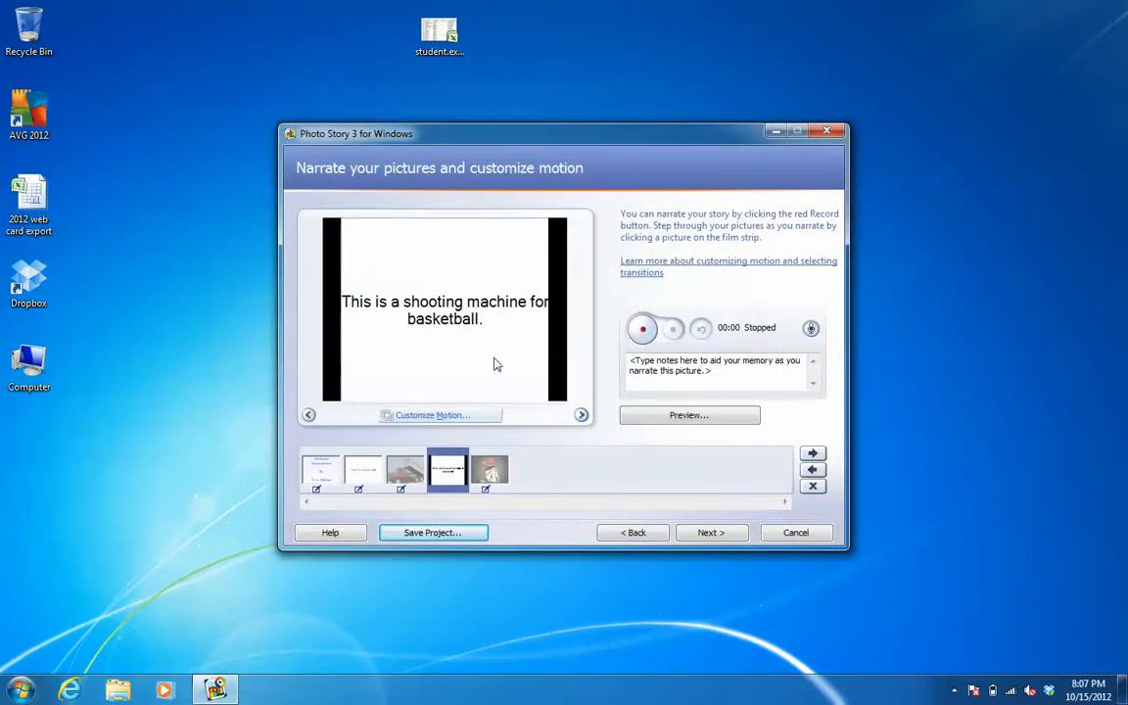
Add "Sleep Away" from the Sample Music folder as background music starting at the shooting machine caption picture
left_click(712, 533)
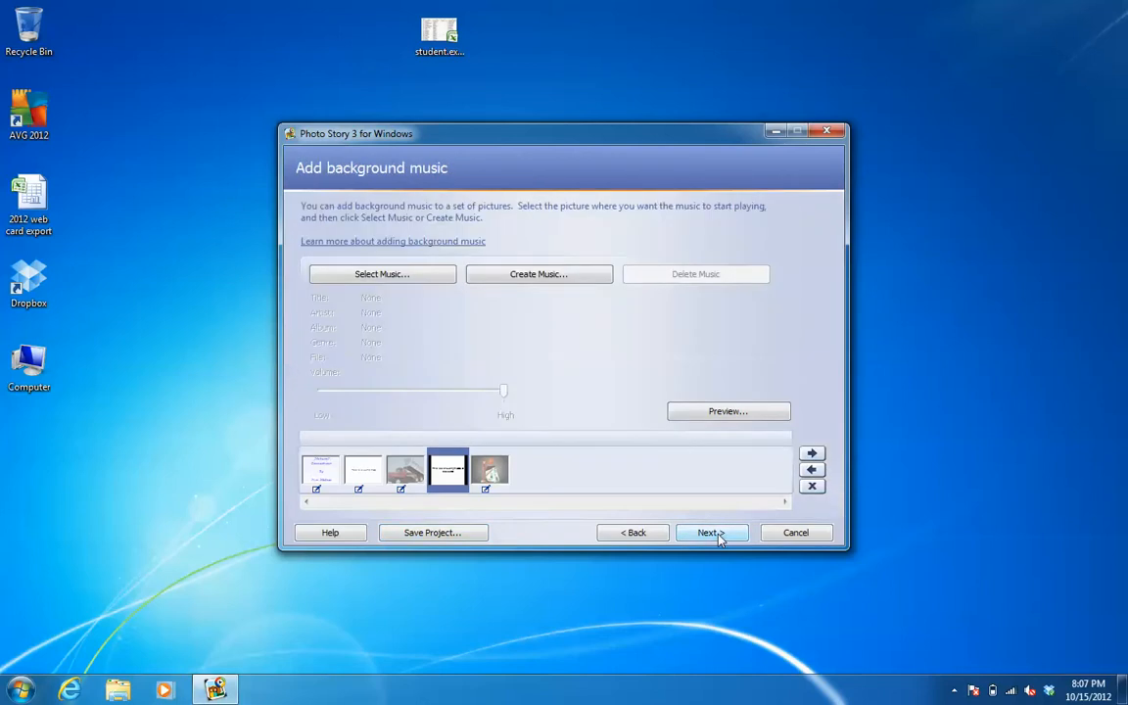
left_click(428, 282)
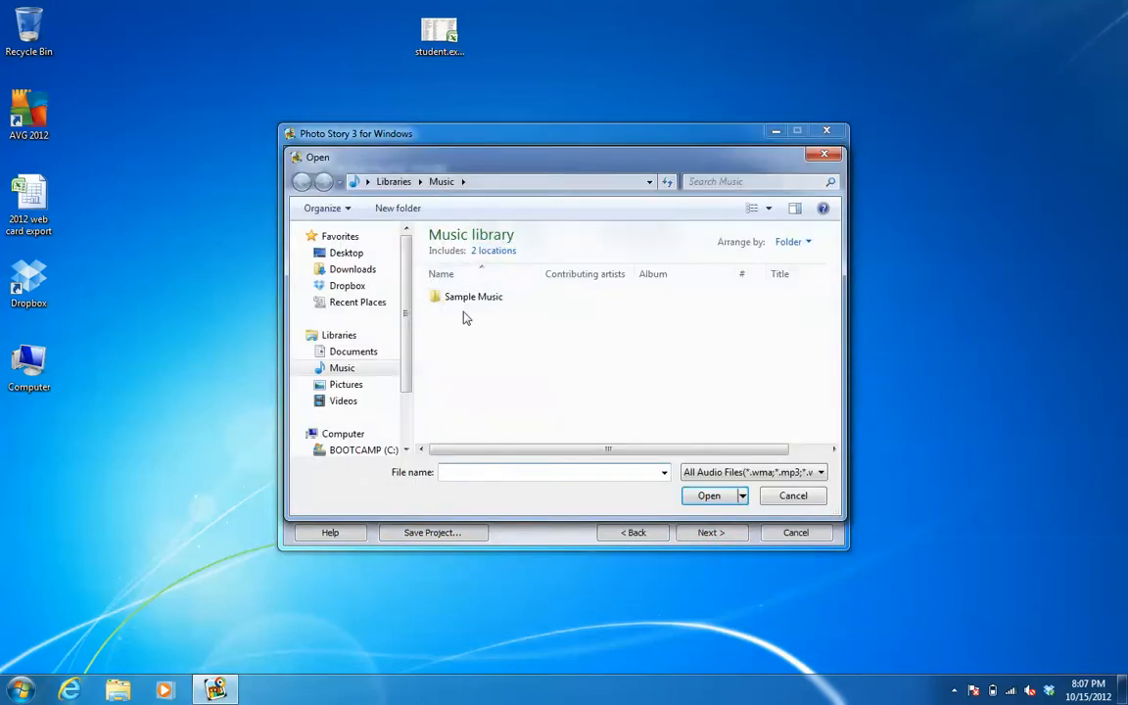
double_click(491, 300)
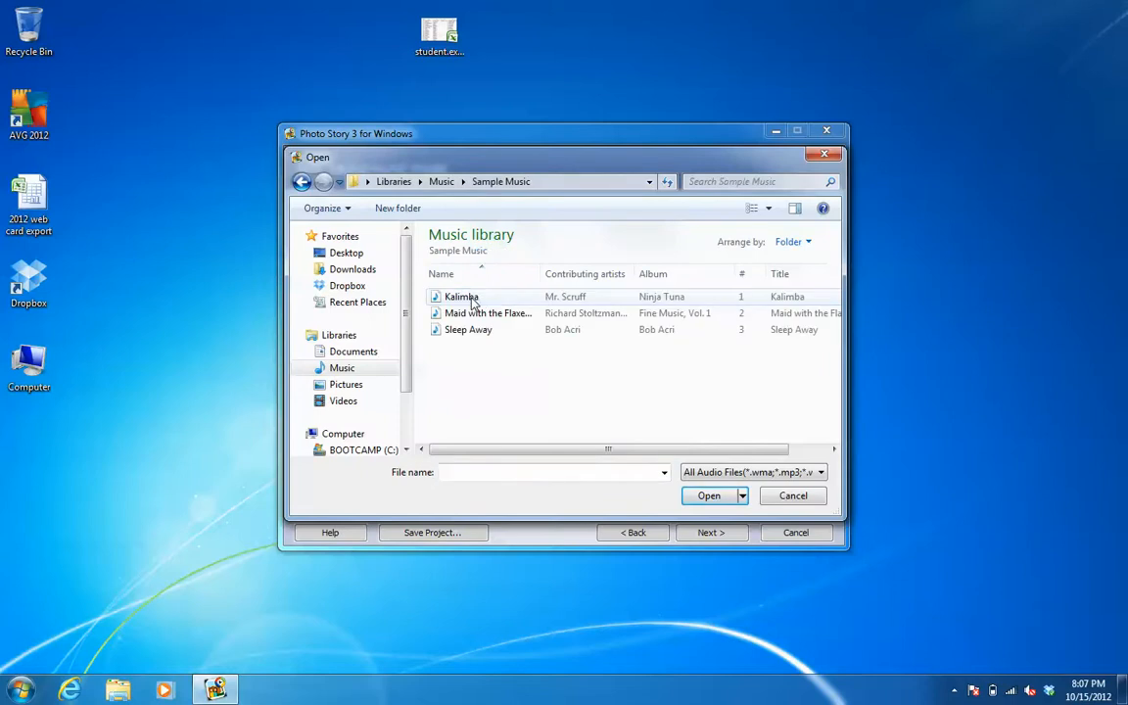
left_click(472, 299)
left_click(491, 333)
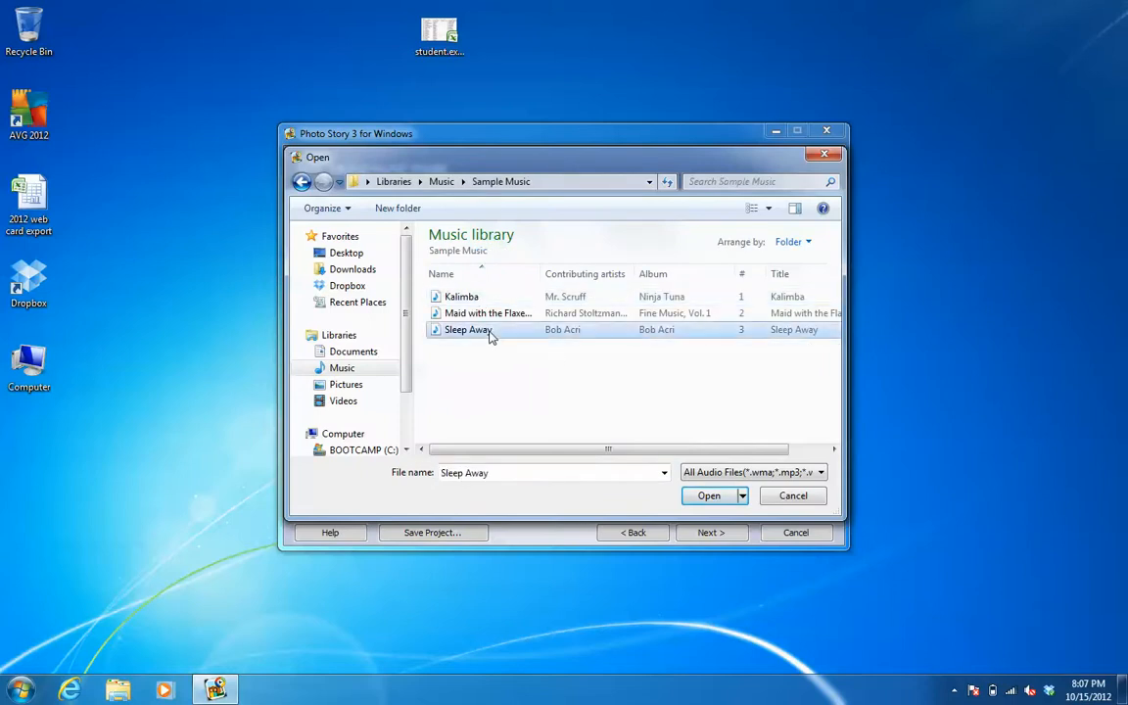
left_click(709, 497)
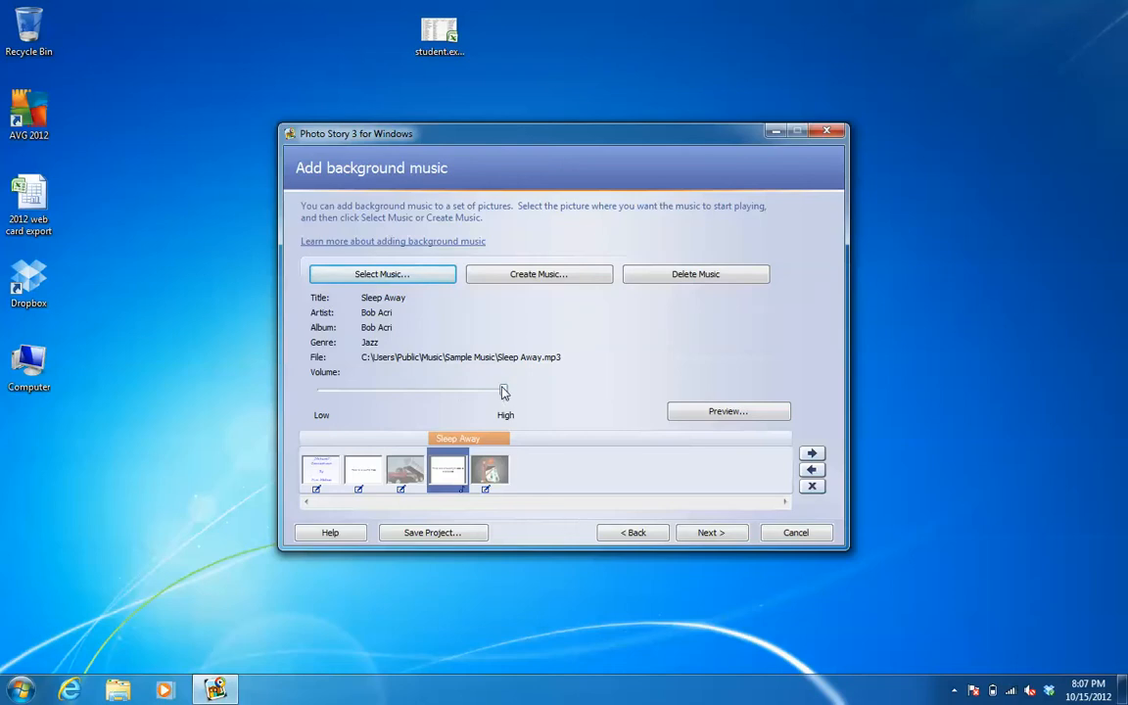
Lower the background music volume to near the low end and preview the story at that level
left_click_drag(502, 394, 350, 393)
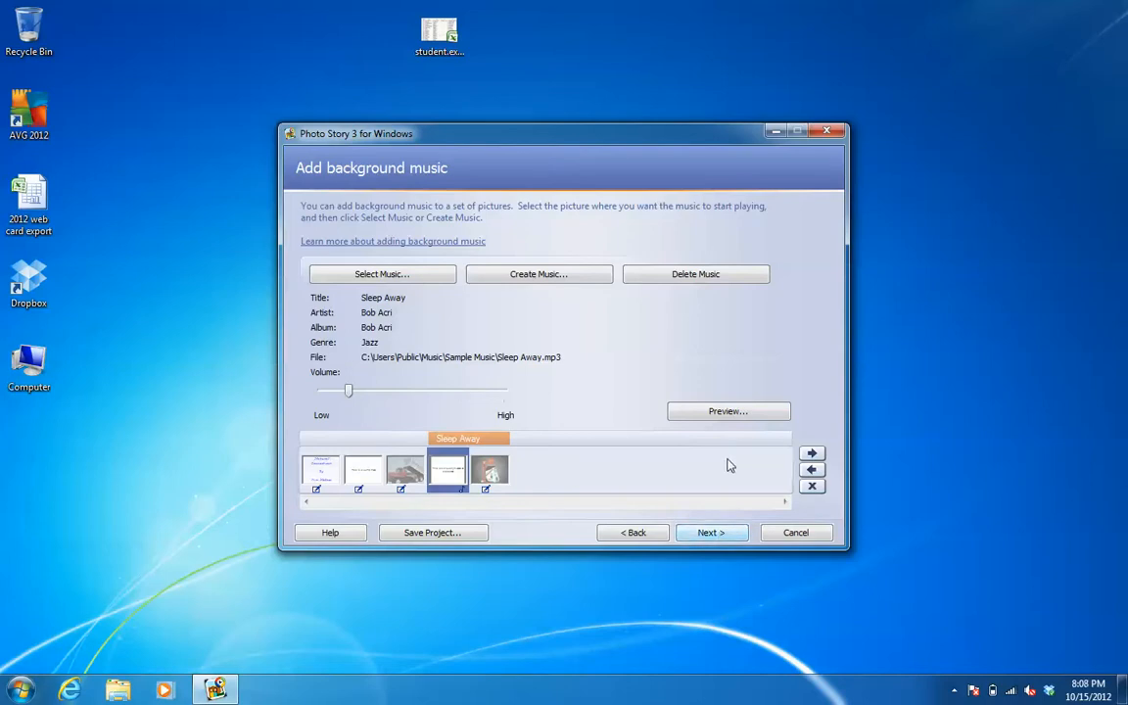
left_click(729, 413)
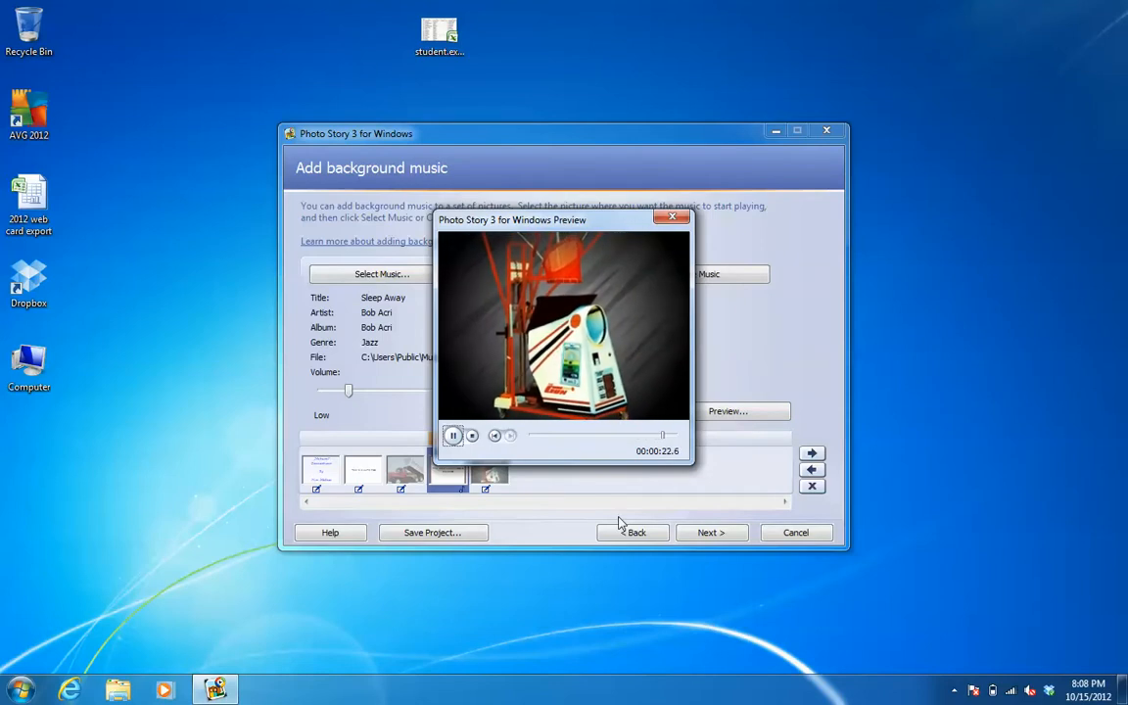
left_click(671, 219)
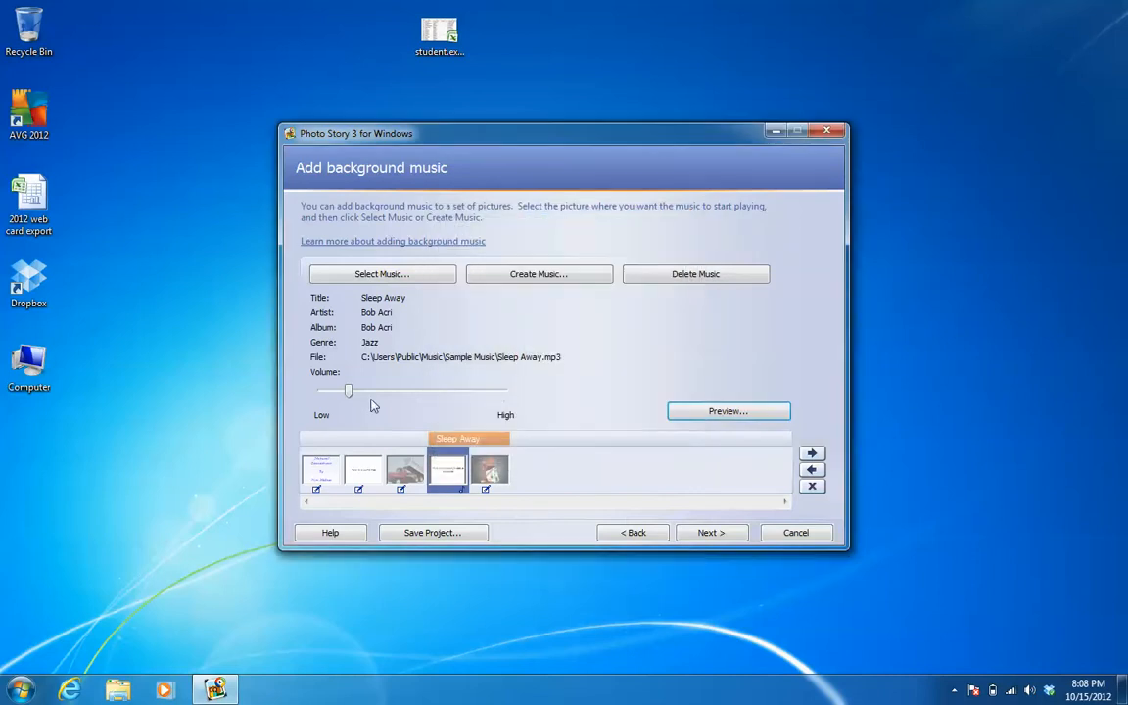
Preview the story with the music volume near high, and settle the volume at about the middle
left_click_drag(343, 391, 480, 392)
left_click(711, 412)
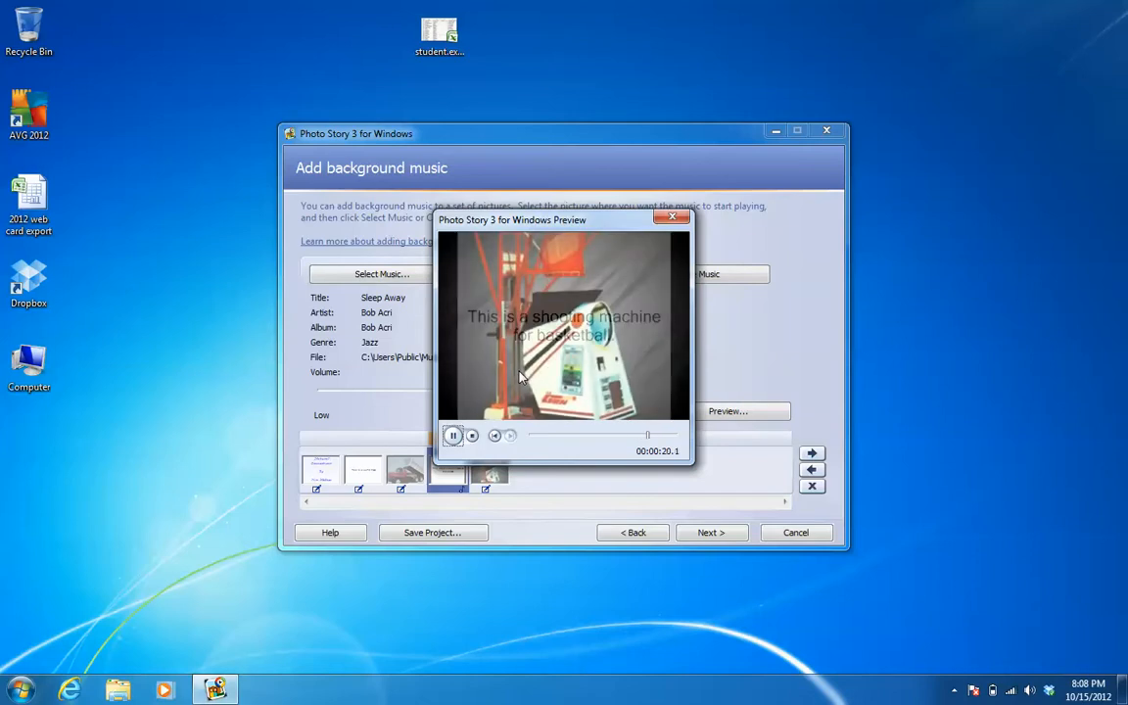
left_click(672, 218)
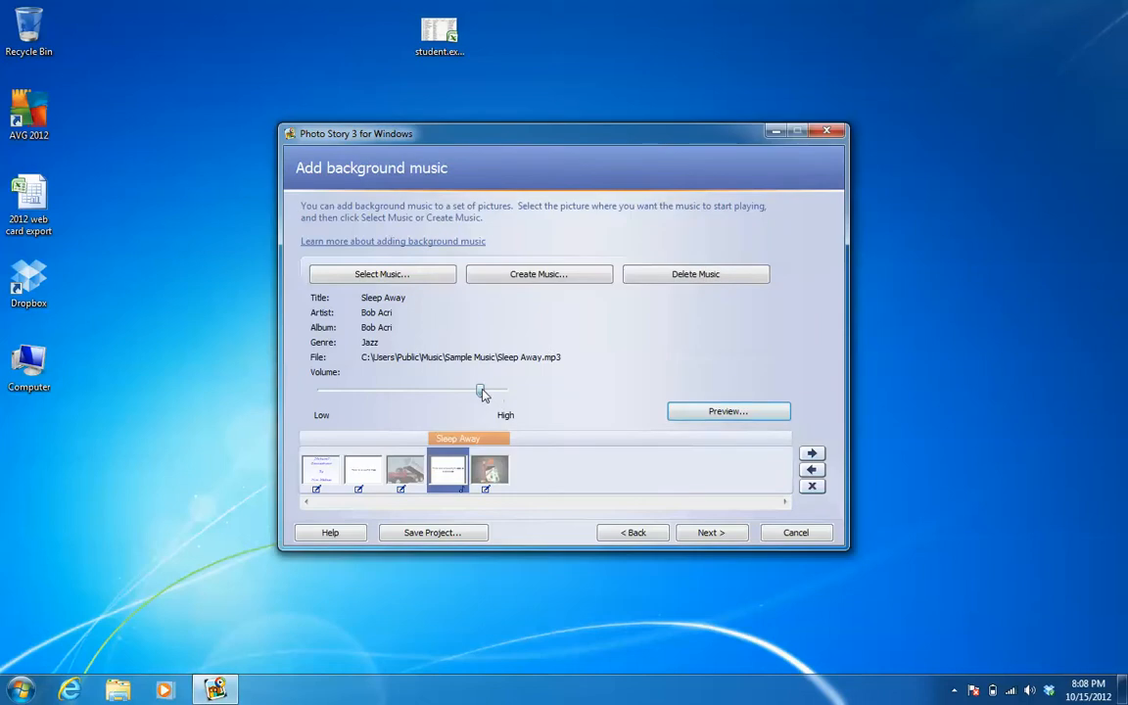
left_click_drag(462, 392, 418, 397)
Choose to save the story for playback on the computer, as "Natural Connections" in the Videos library
left_click(712, 533)
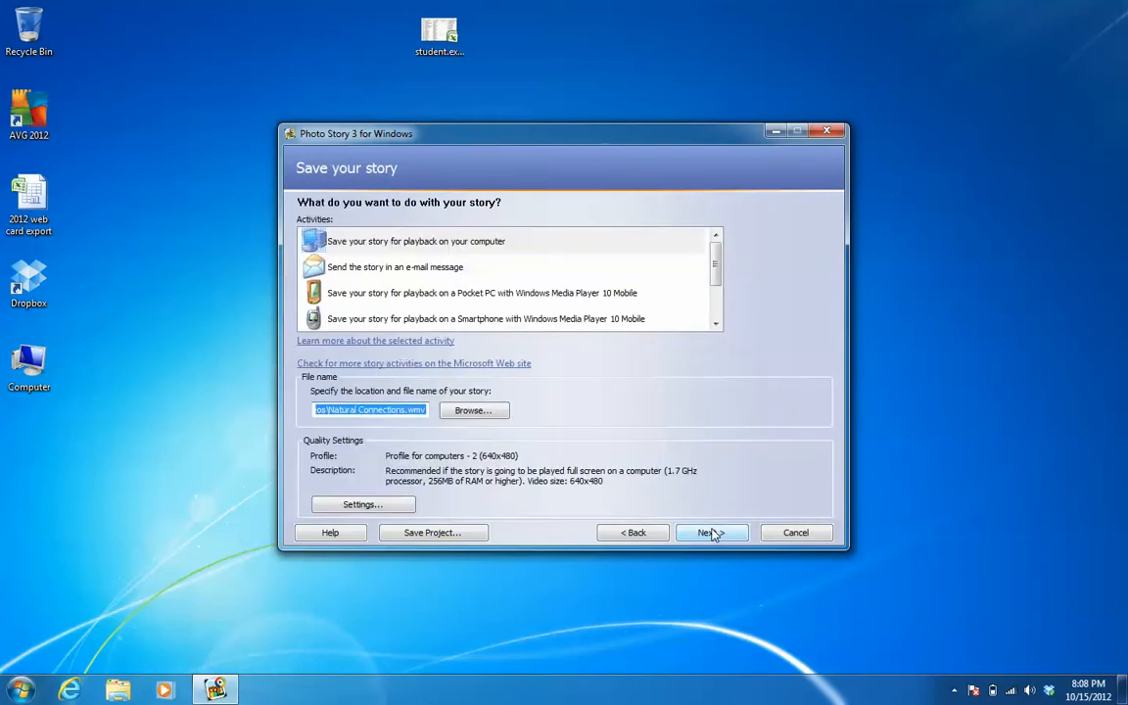
left_click(477, 243)
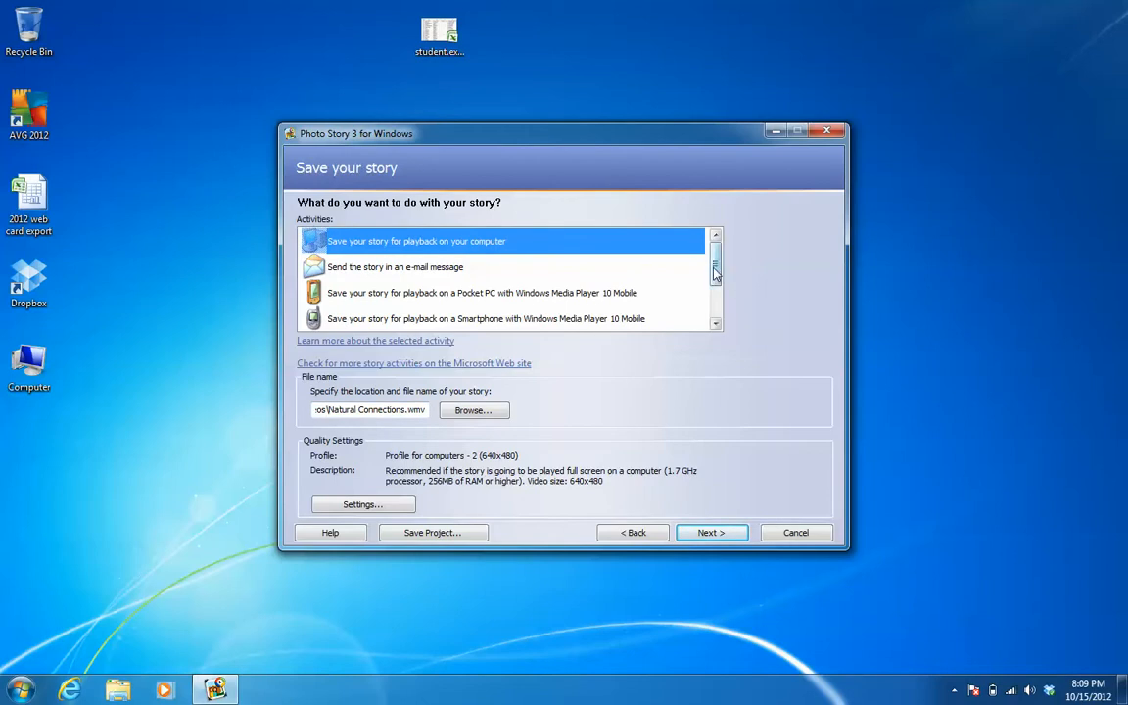
left_click_drag(716, 274, 717, 247)
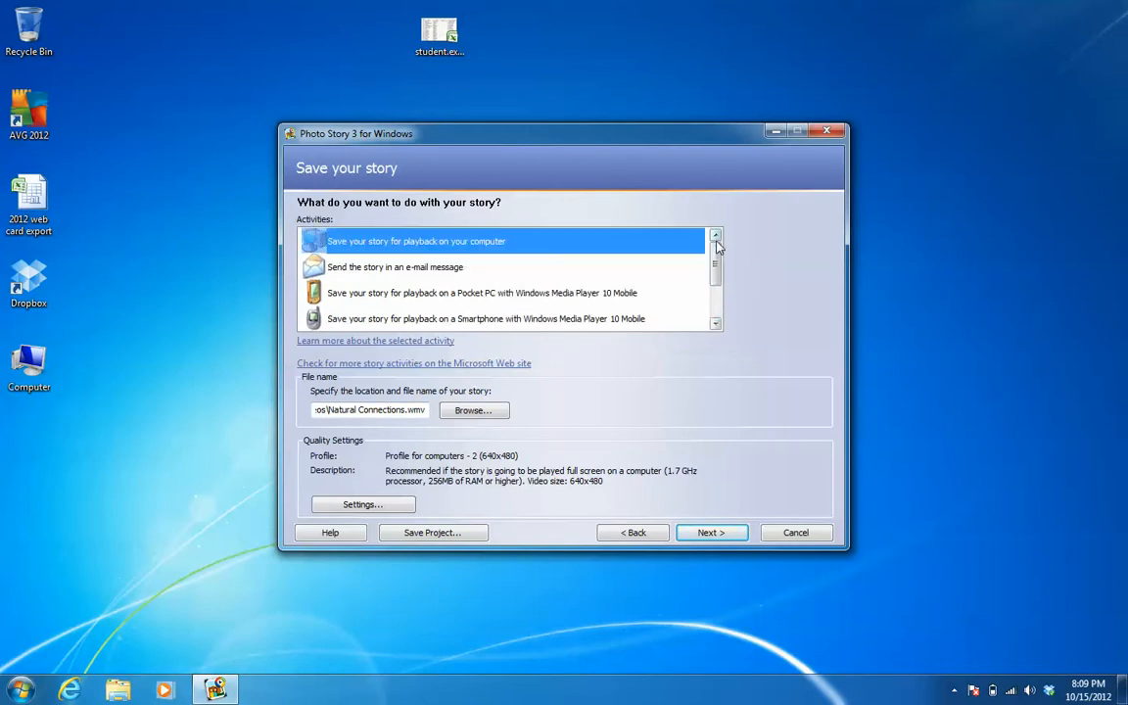
left_click(463, 412)
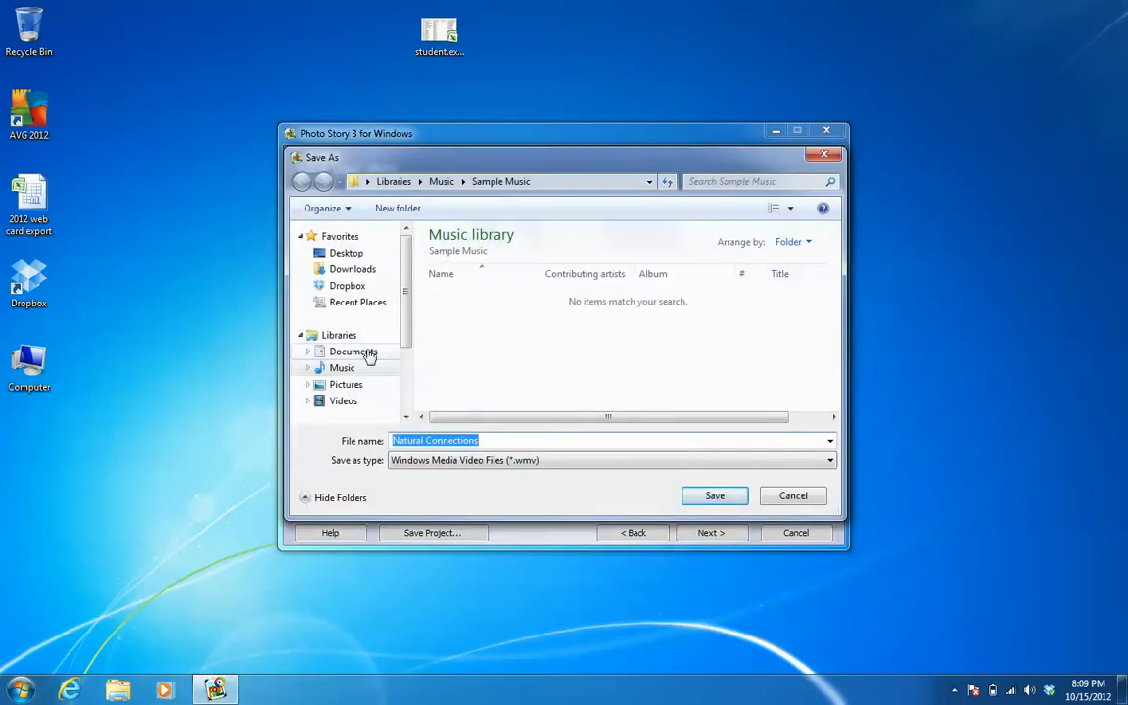
left_click(351, 402)
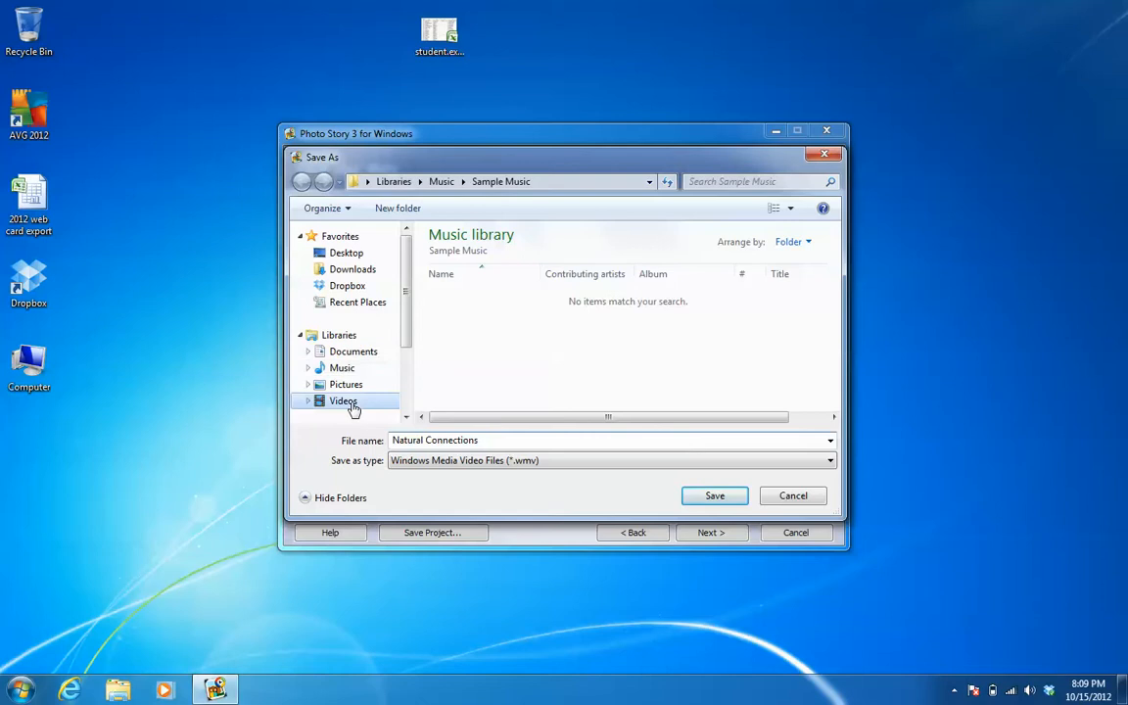
left_click(714, 501)
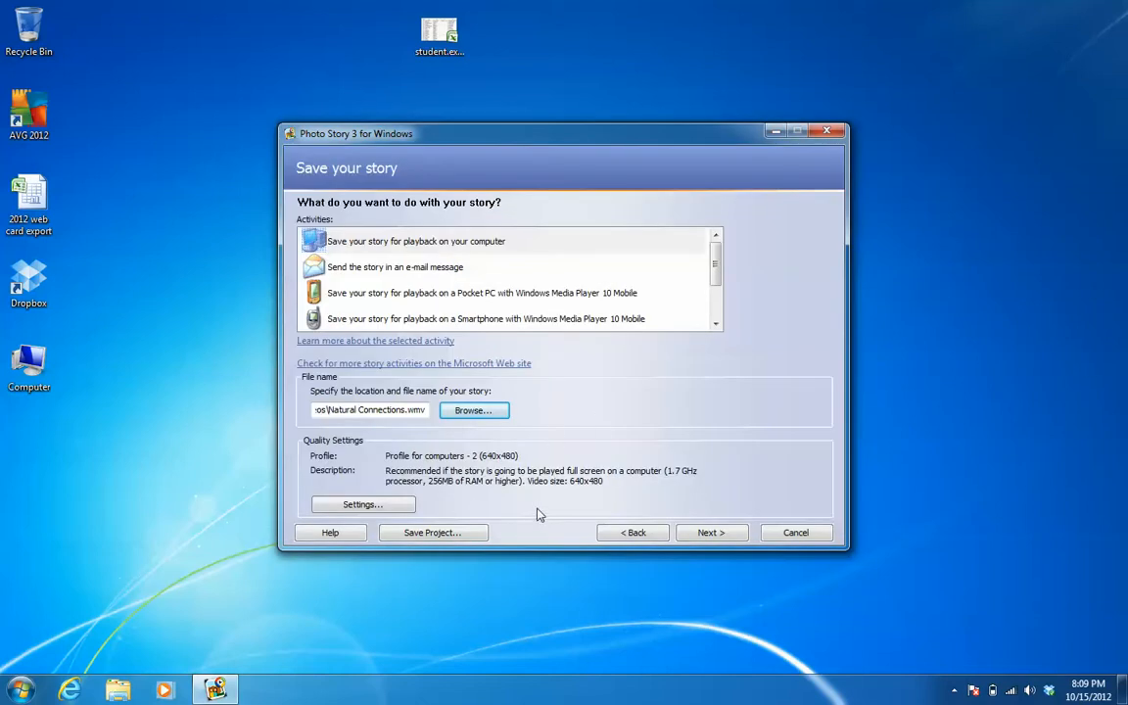
Generate the story video, play it through, and close the media player
left_click(718, 535)
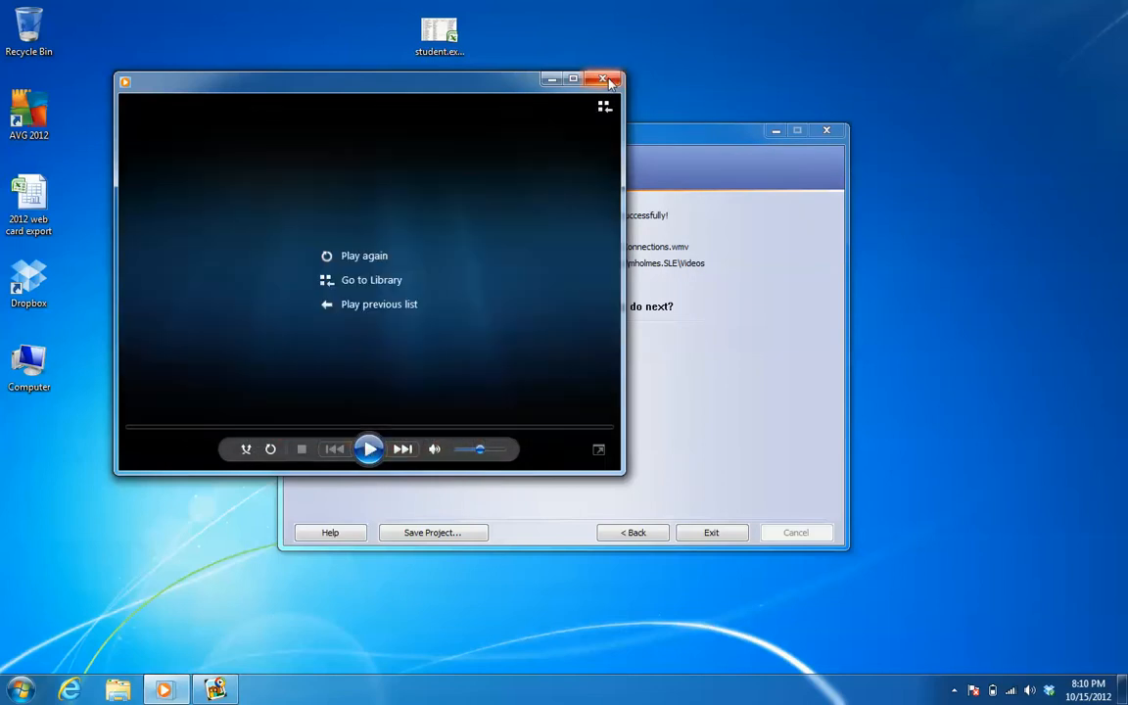
left_click(607, 82)
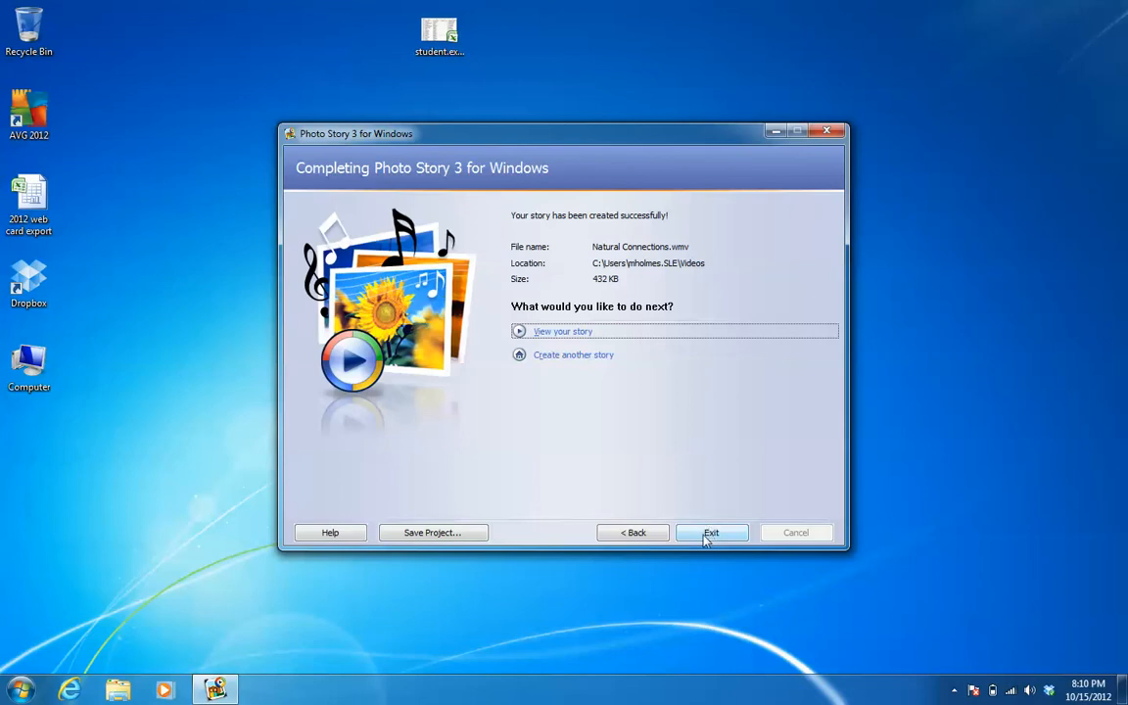
Exit Photo Story 3, saving the project as "Natural Connections" in the Videos library
left_click(710, 537)
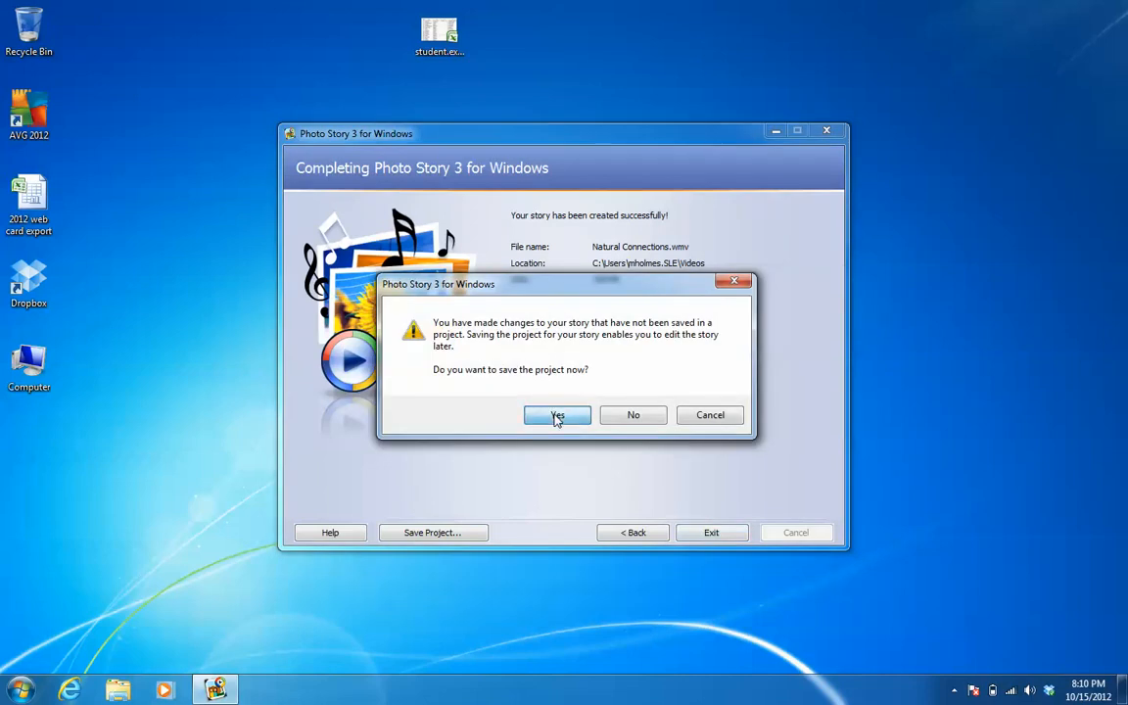
left_click(557, 415)
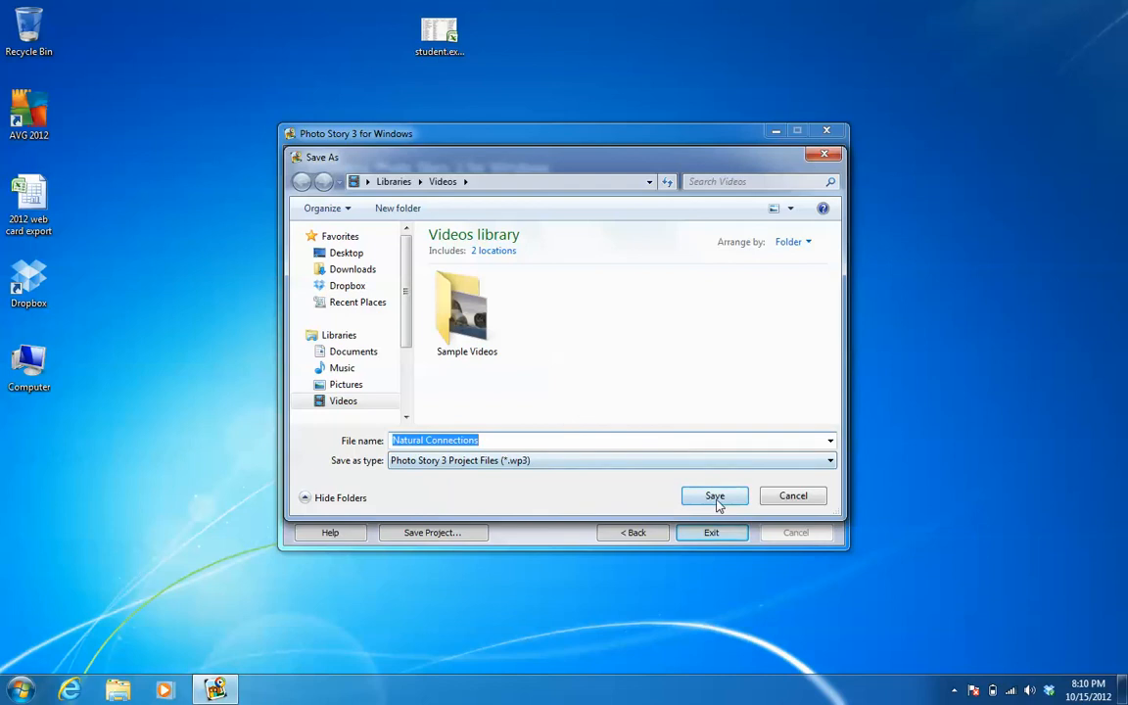
left_click(716, 497)
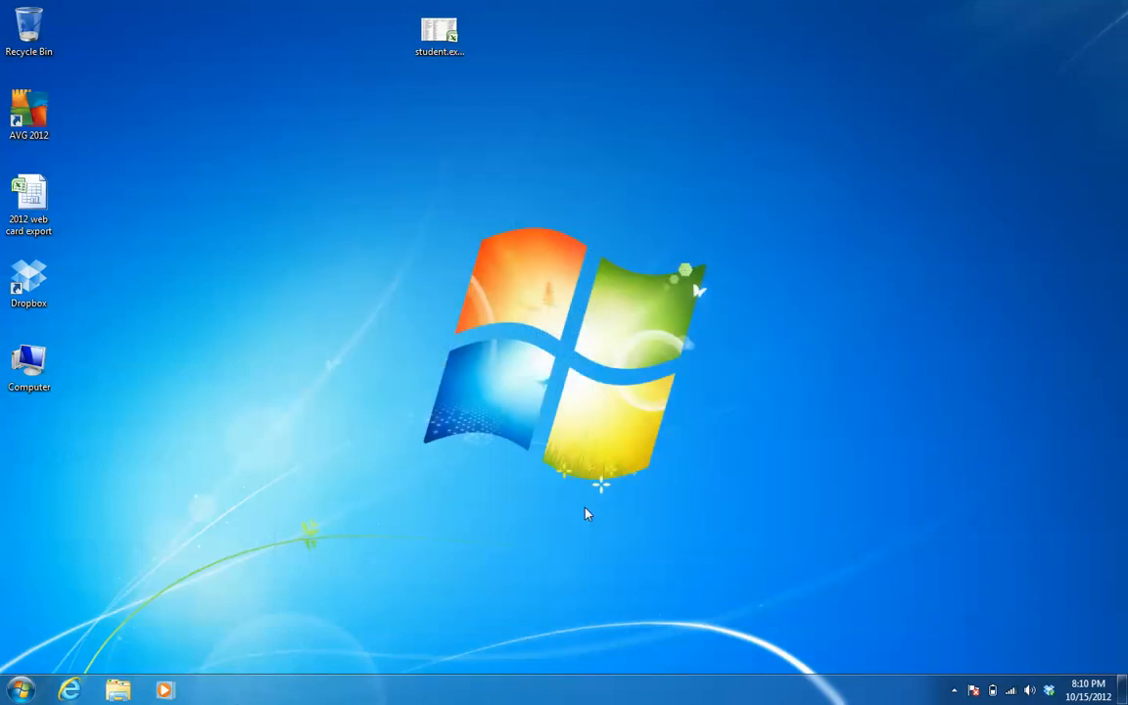